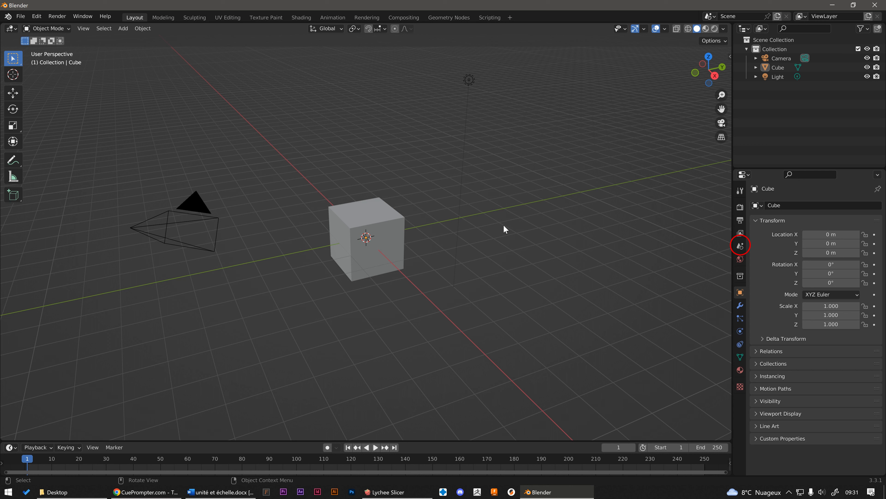
Set the scene's unit system to Metric
left_click(740, 246)
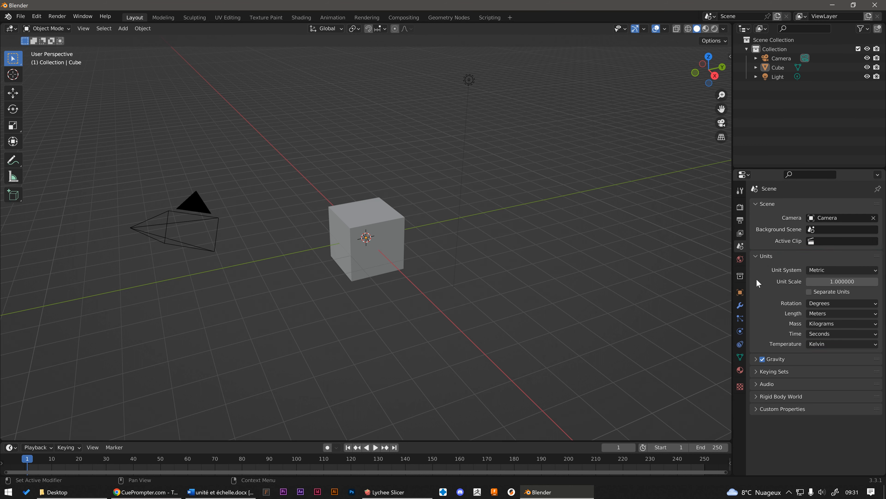
left_click(824, 269)
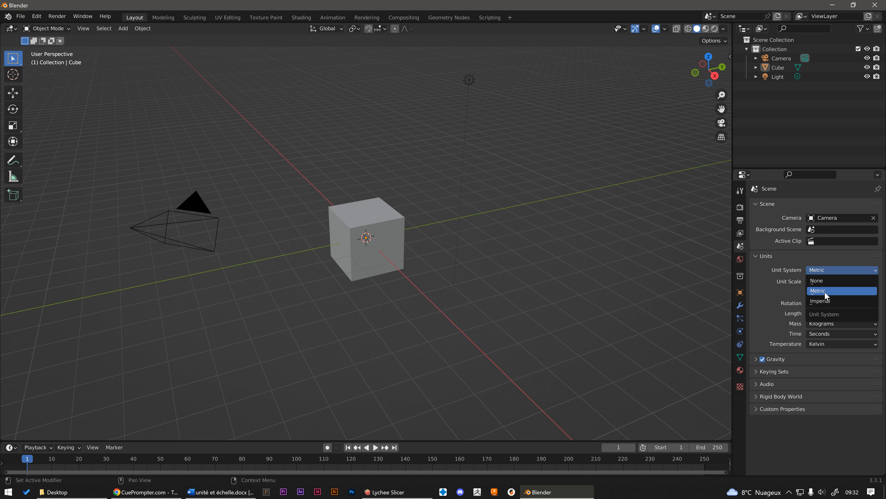
left_click(824, 291)
Delete all the default objects from the scene and add a new mesh cube
key("a")
key("Delete")
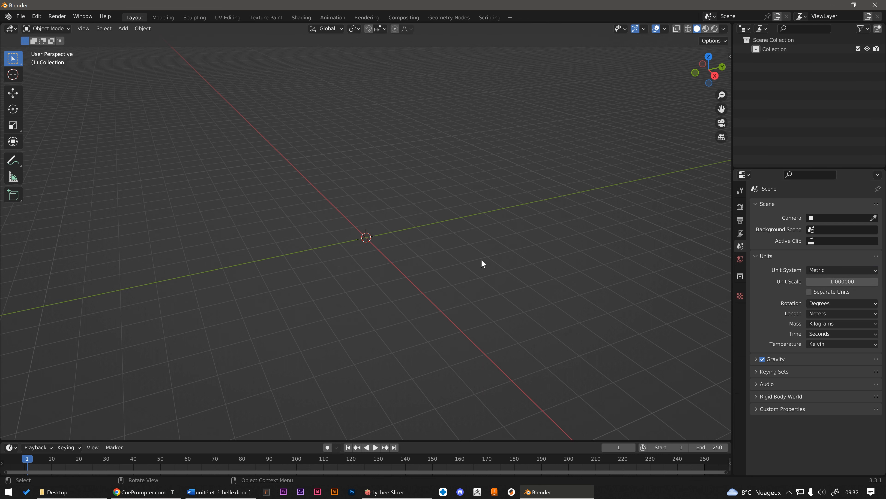
key("shift+a")
mouse_move(377, 278)
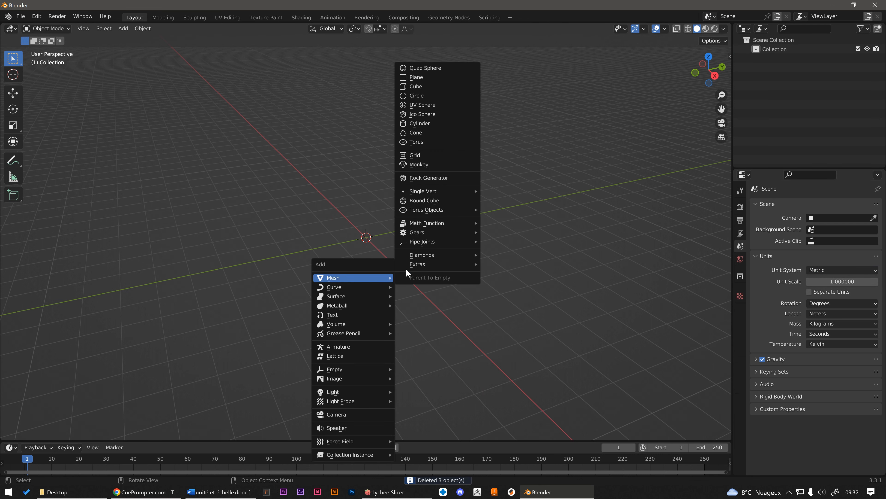
left_click(413, 87)
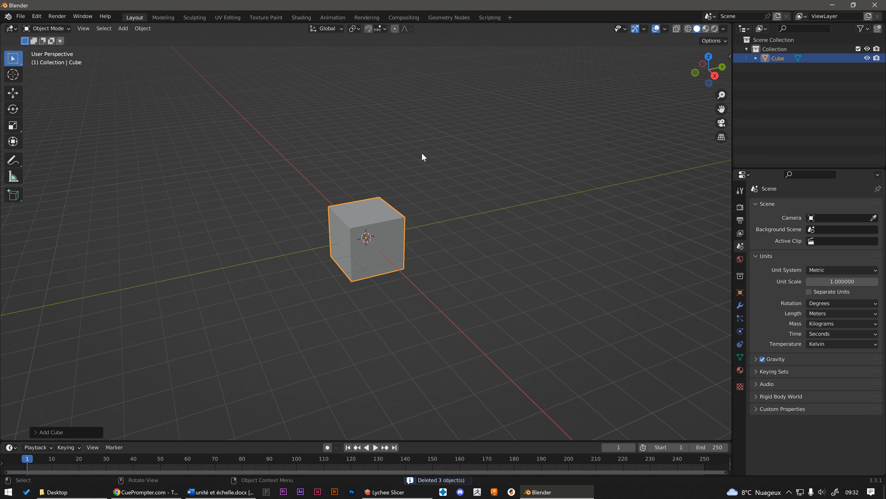
Set the new cube's size to 0.01 m
left_click(60, 432)
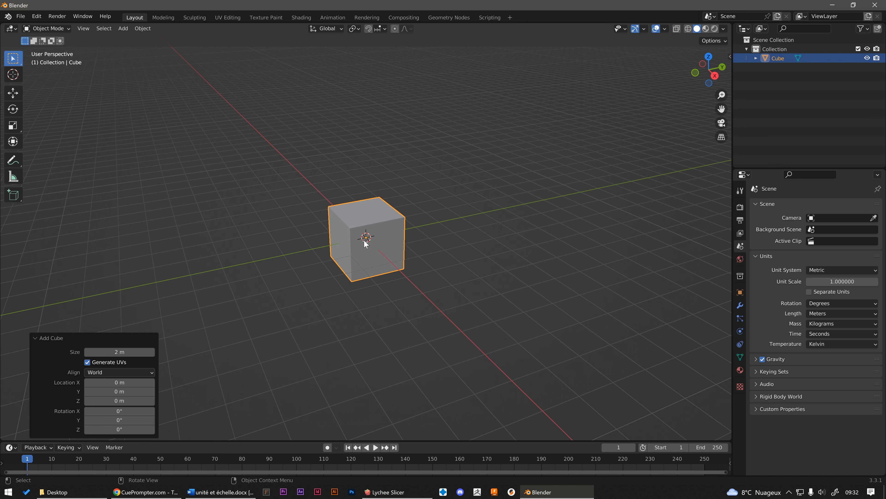
left_click(121, 352)
type("0.01")
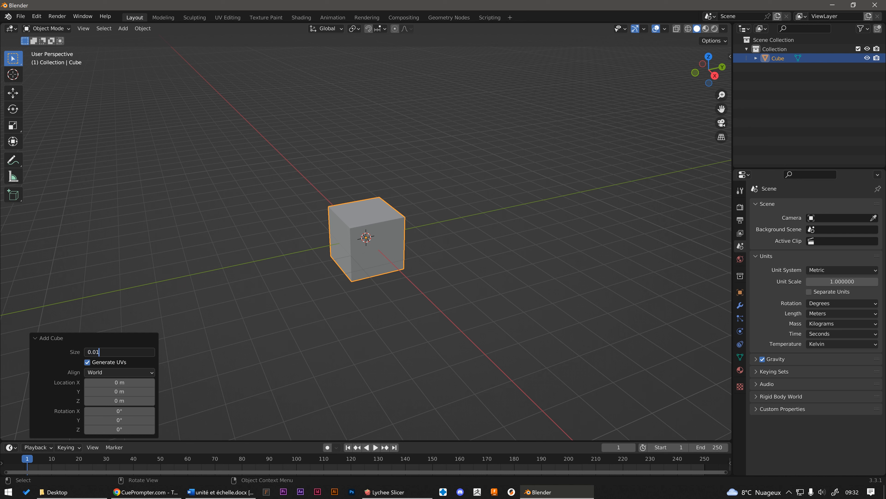
key("Return")
scroll(309, 232, "up", 3)
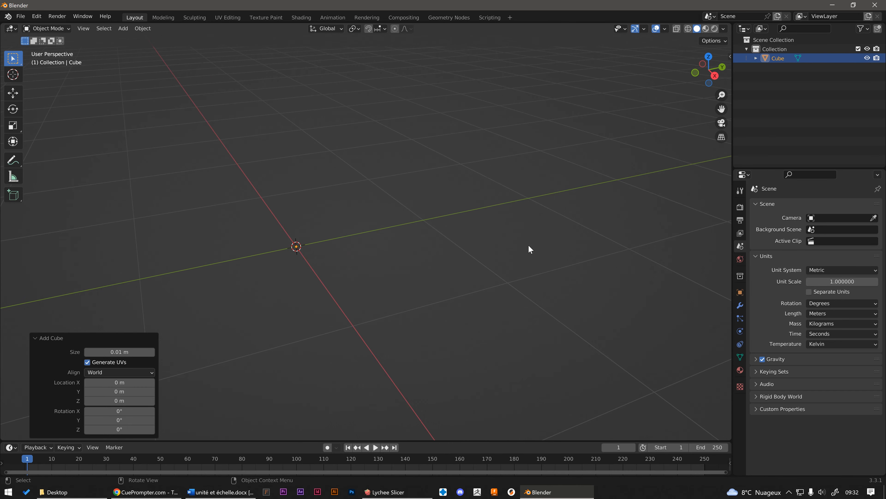
scroll(242, 267, "up", 20)
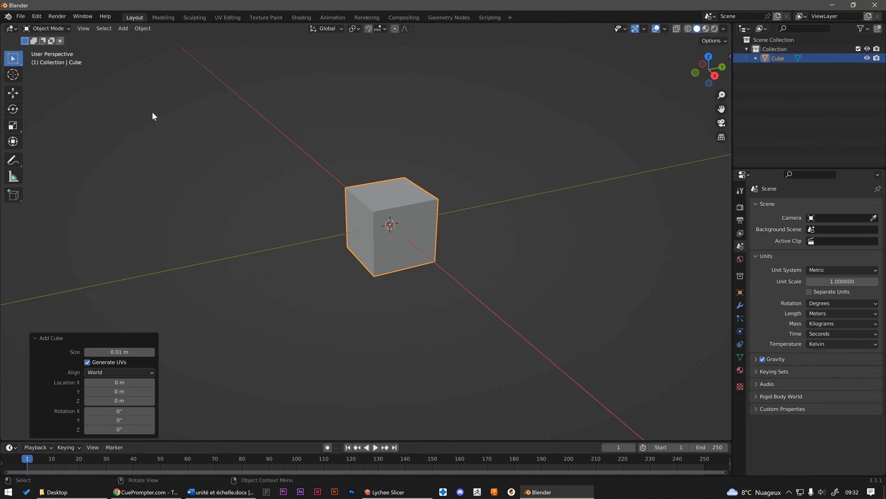
Export only the selected cube as an STL to the Desktop, using the existing file name cube 10mm.stl
left_click(20, 17)
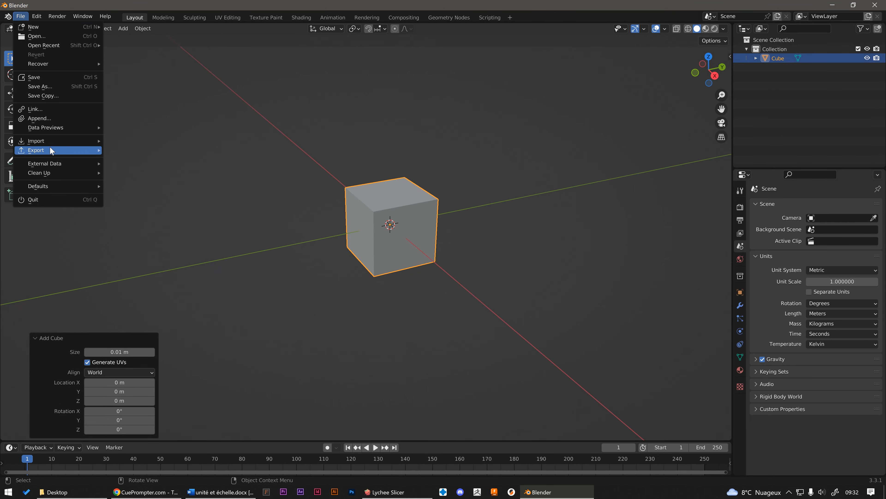
mouse_move(50, 151)
left_click(192, 224)
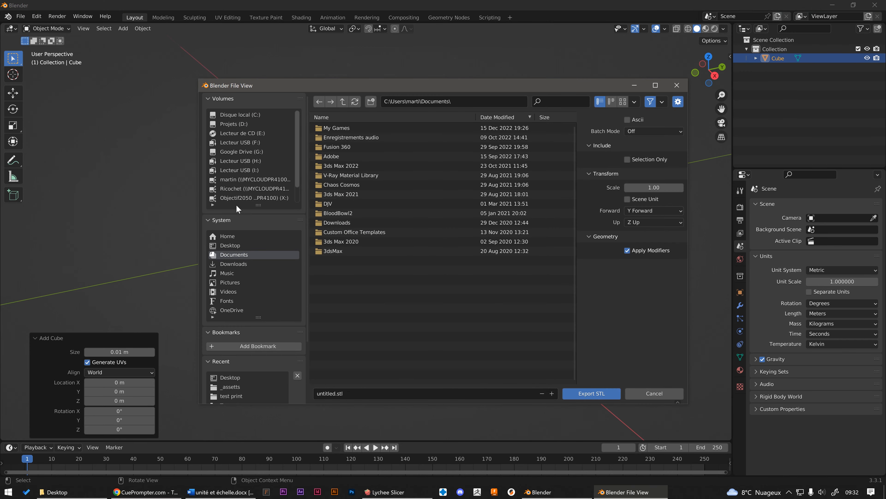
left_click(377, 393)
left_click(227, 246)
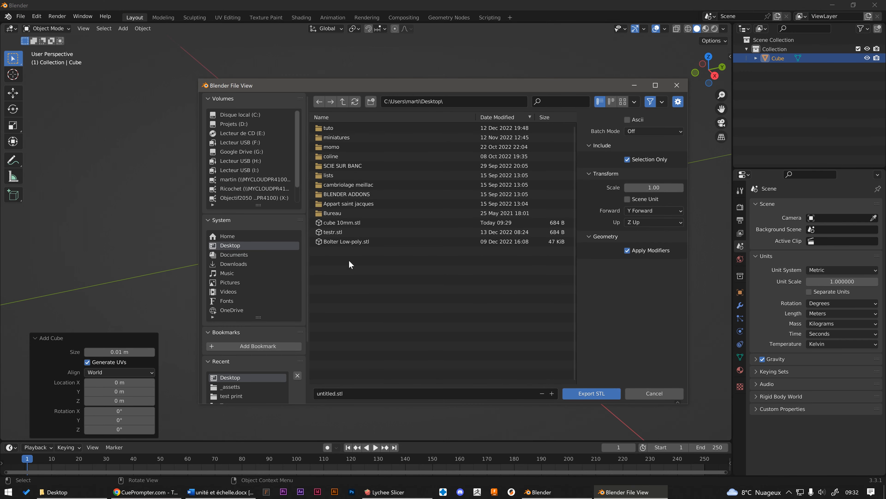
left_click(342, 223)
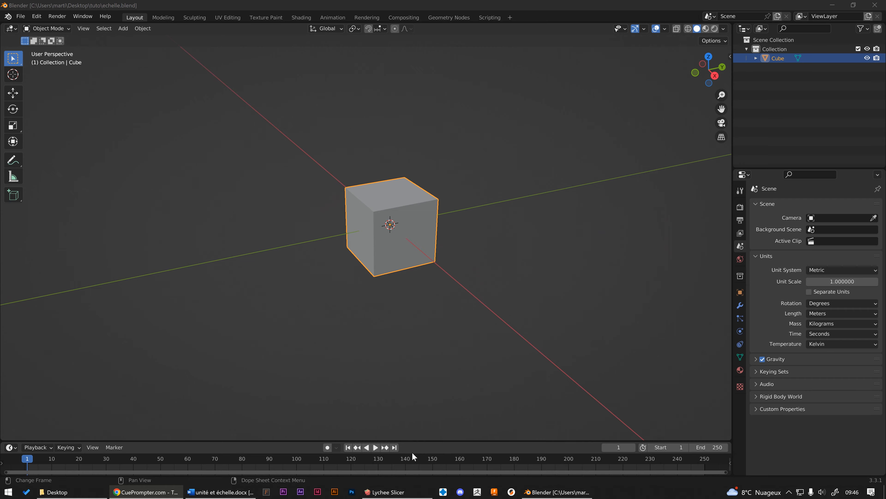
Switch to Lychee Slicer and import cube 10mm.stl from the Desktop
left_click(385, 492)
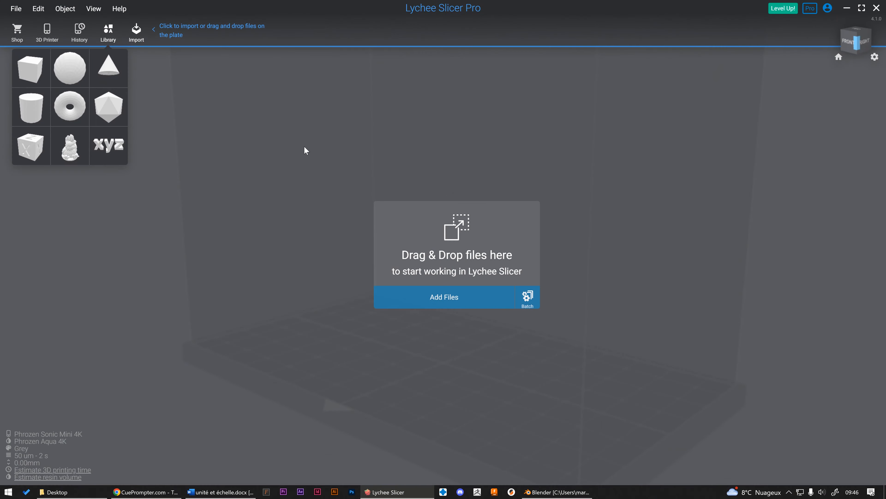
left_click(473, 305)
double_click(388, 213)
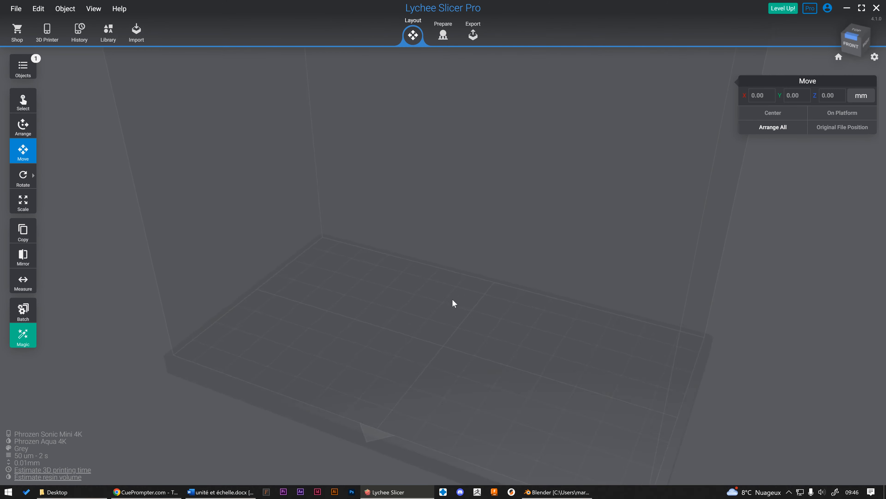
Examine the size of the imported cube at the centre of the build plate
right_click_drag(452, 298, 490, 307)
left_click_drag(213, 189, 843, 474)
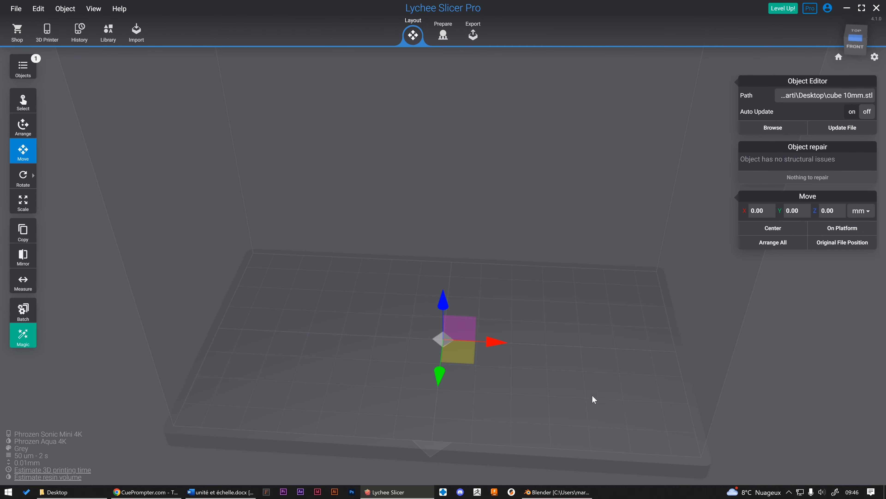
right_click_drag(435, 356, 550, 202)
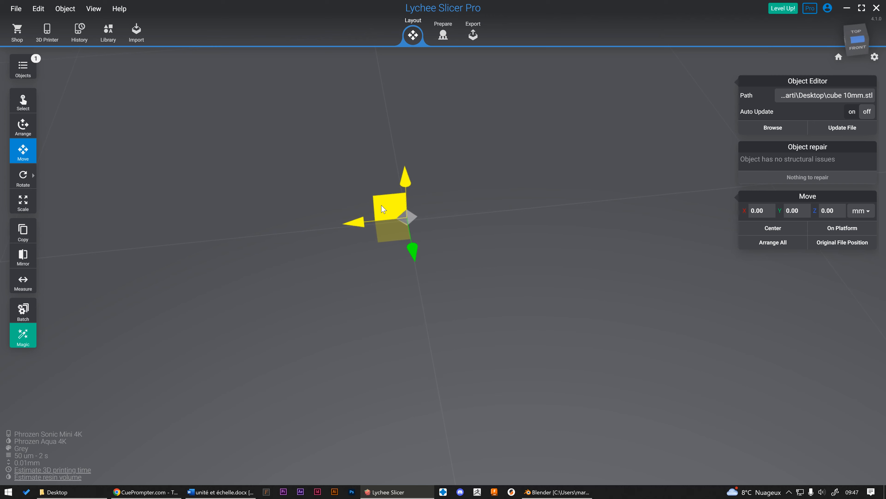
key("Delete")
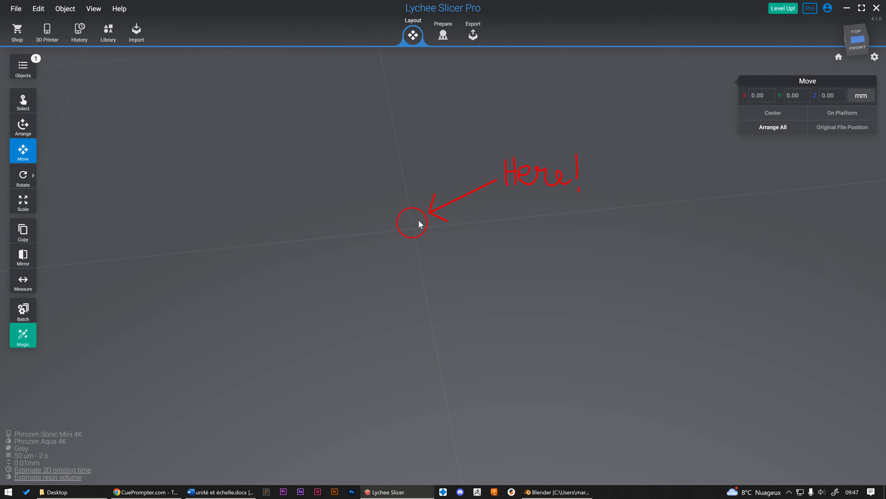
key("ctrl+z")
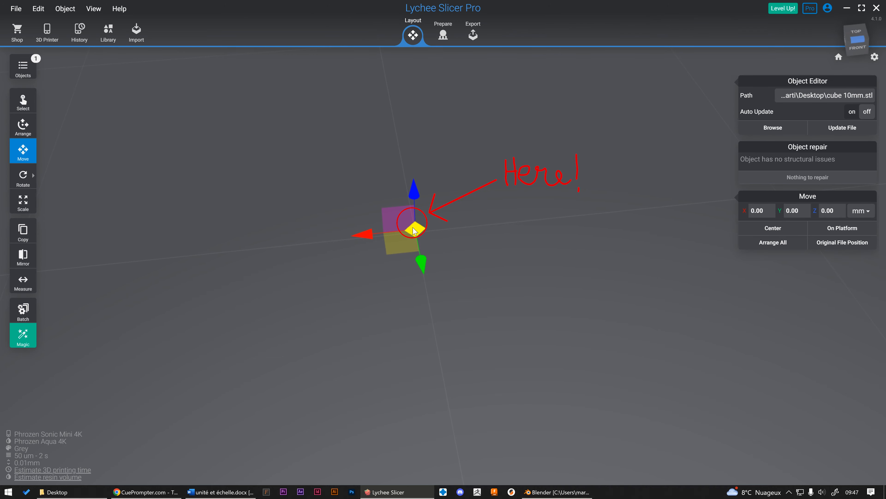
left_click(426, 225)
right_click_drag(416, 224, 412, 202)
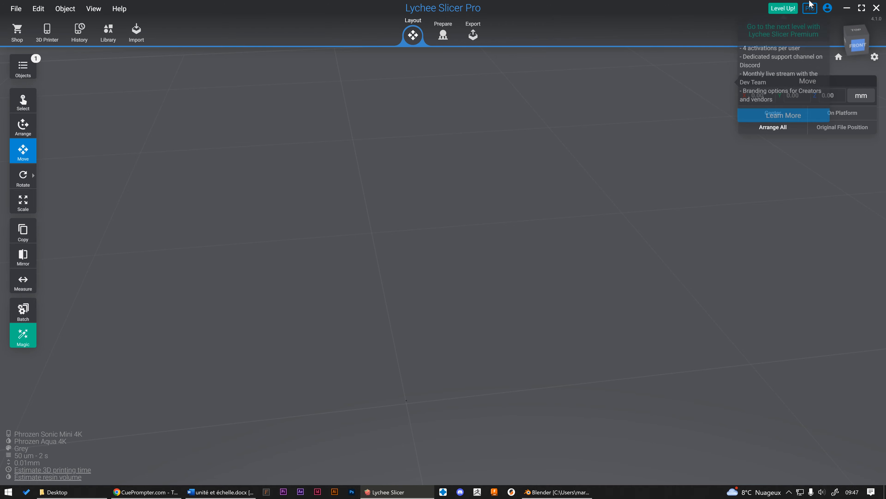
Switch back to Blender and show the cube's transform values and dimensions beside the viewport
left_click(846, 7)
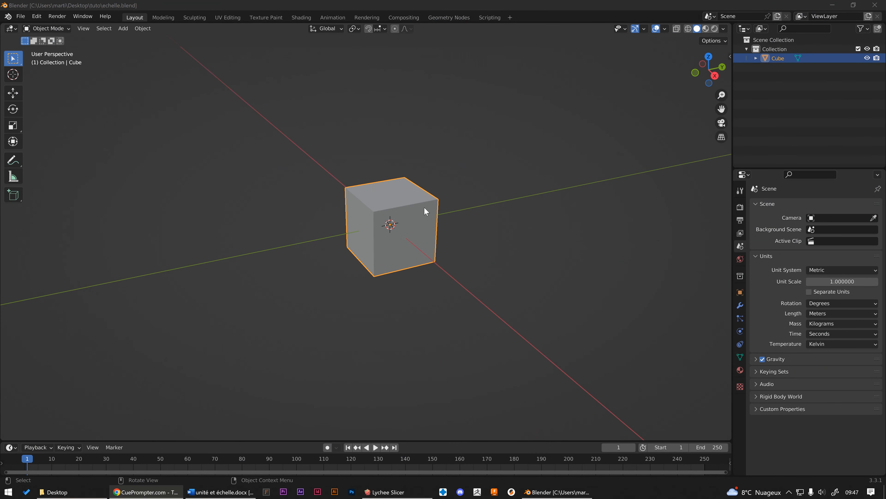
left_click(730, 56)
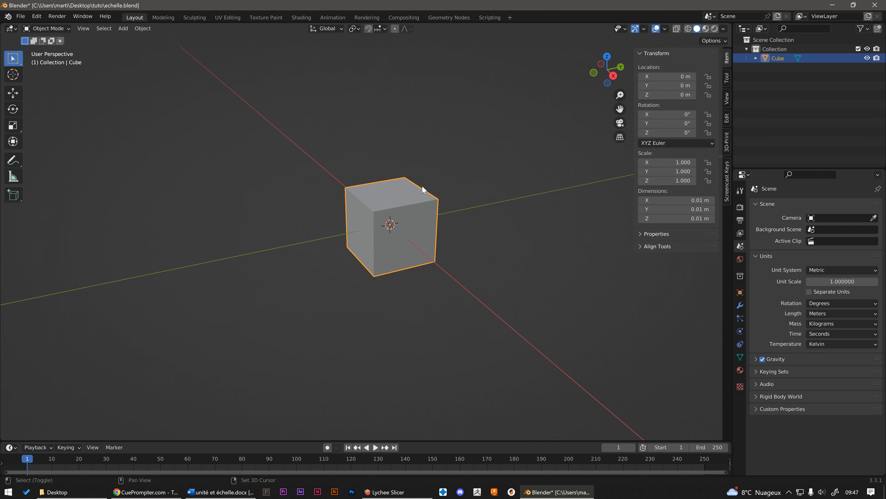
Add a second mesh cube at the origin with a size of 0.01 m
key("shift+a")
left_click(461, 204)
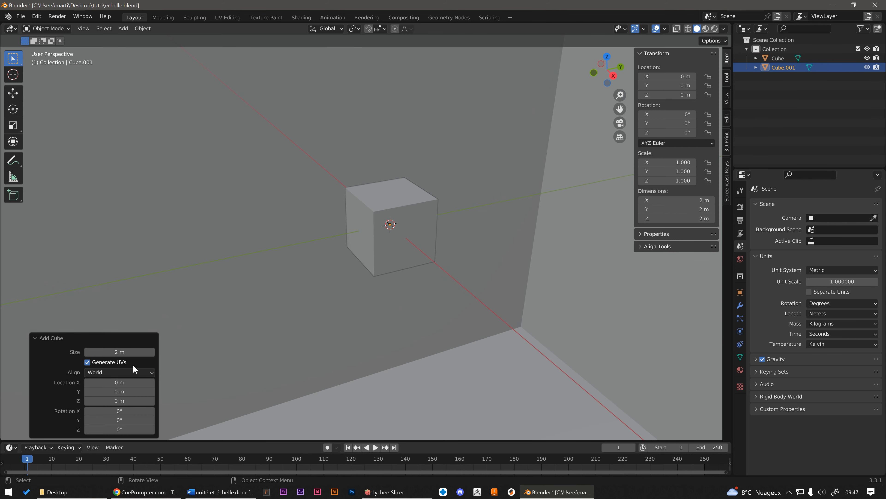
left_click(119, 351)
type("0.01")
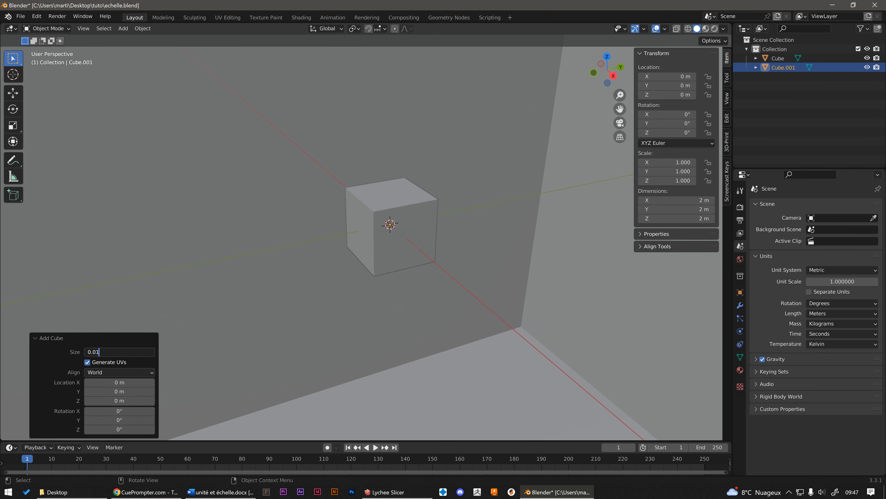
key("Return")
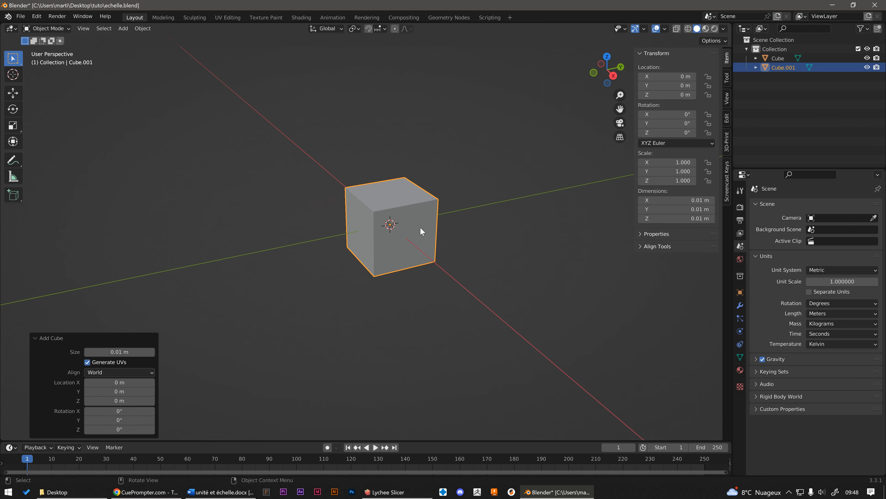
middle_click_drag(370, 217, 395, 235)
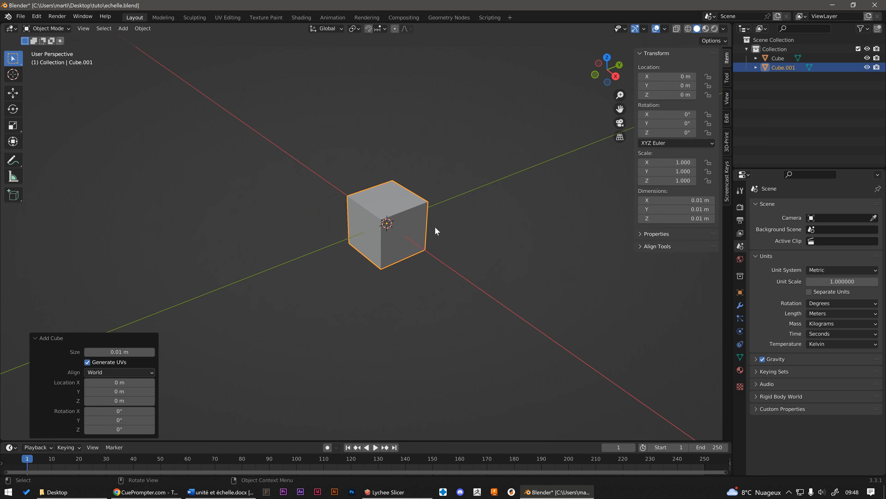
Save the Blender file and delete both small cubes from the scene
key("ctrl+s")
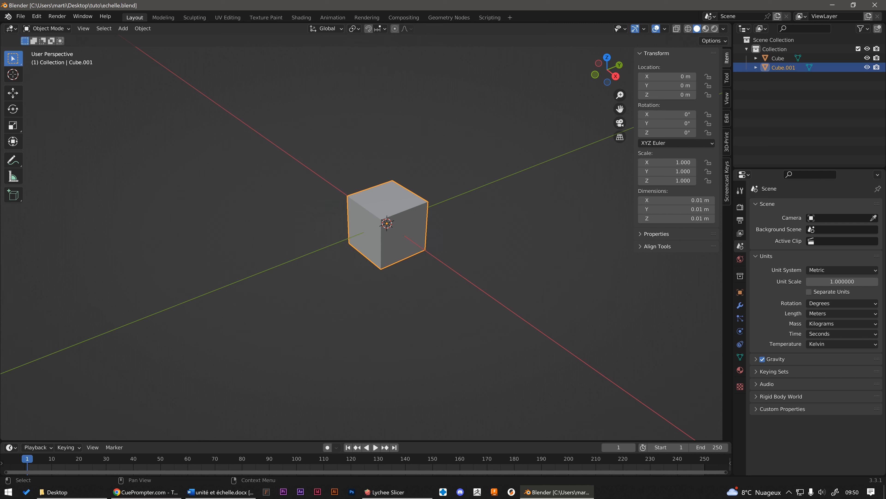
left_click(445, 254)
left_click(367, 238)
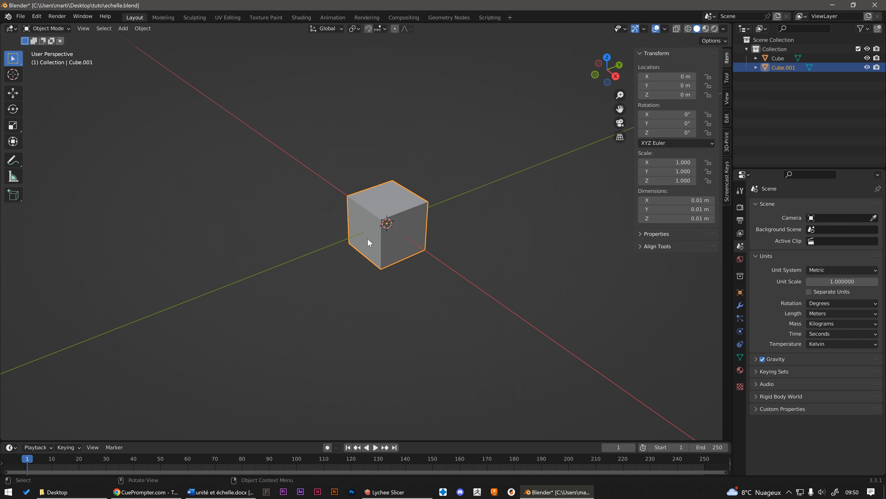
key("Delete")
key("shift+a")
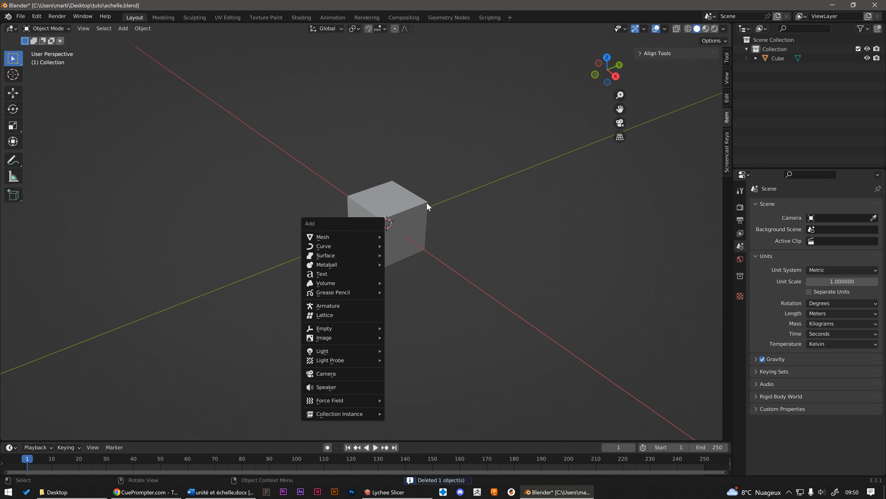
left_click(415, 205)
key("Delete")
Add a mesh cube at the origin with a size of 1 m
key("shift+a")
mouse_move(400, 215)
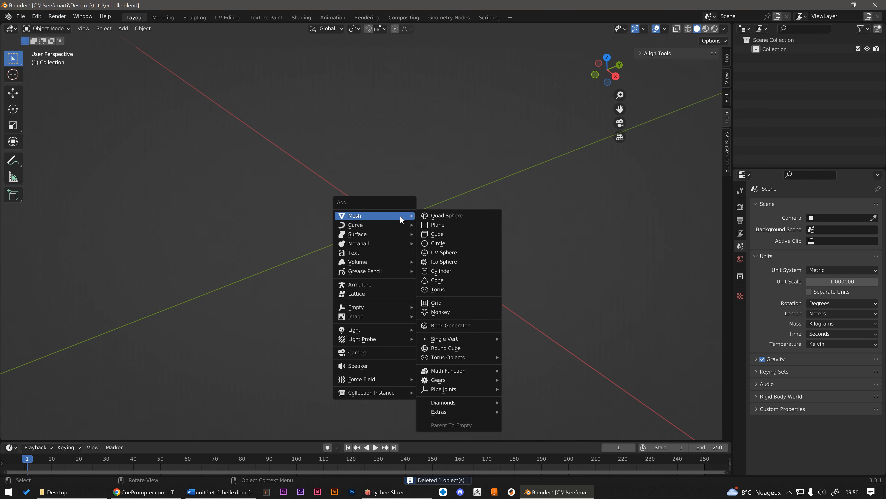
left_click(445, 234)
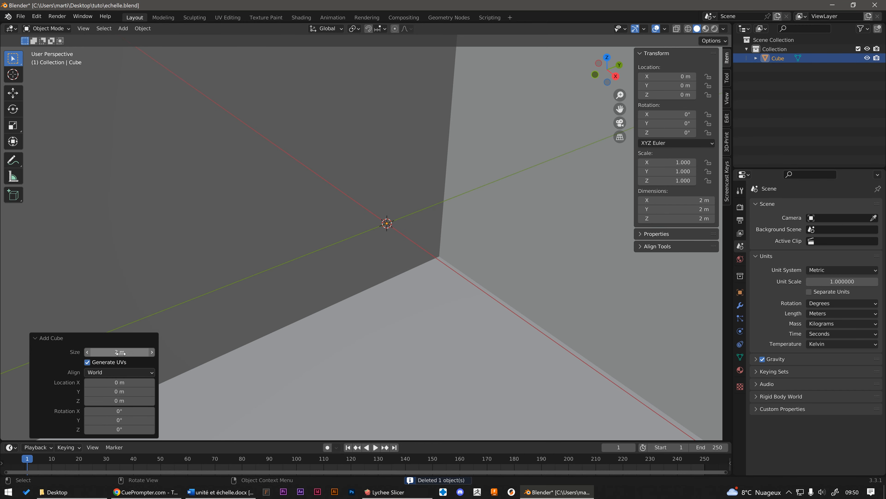
left_click(105, 351)
type("1")
key("Return")
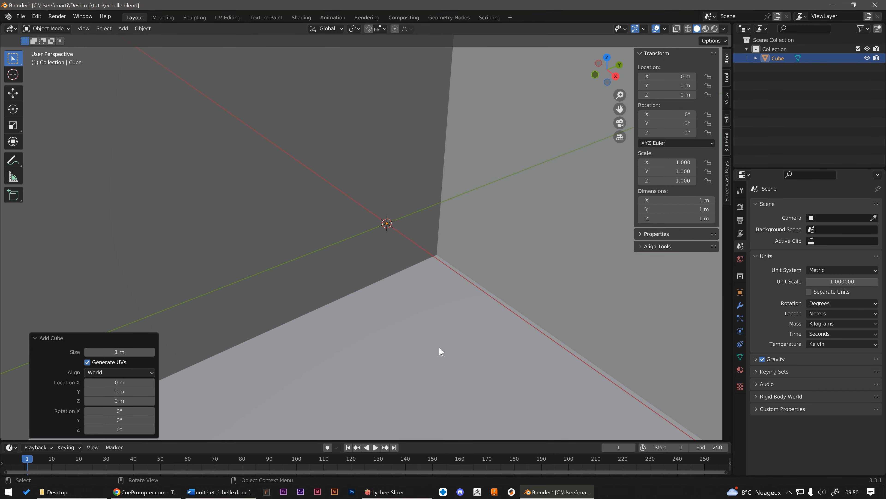
scroll(388, 252, "down", 5)
scroll(389, 252, "down", 2)
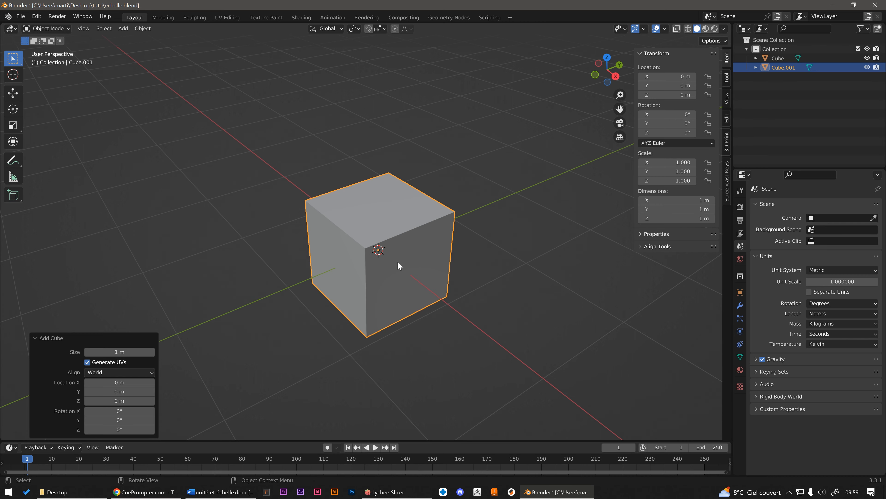
Switch to Lychee Slicer and open the Phrozen Sonic Mini 4K printer settings to check its build volume
left_click(414, 487)
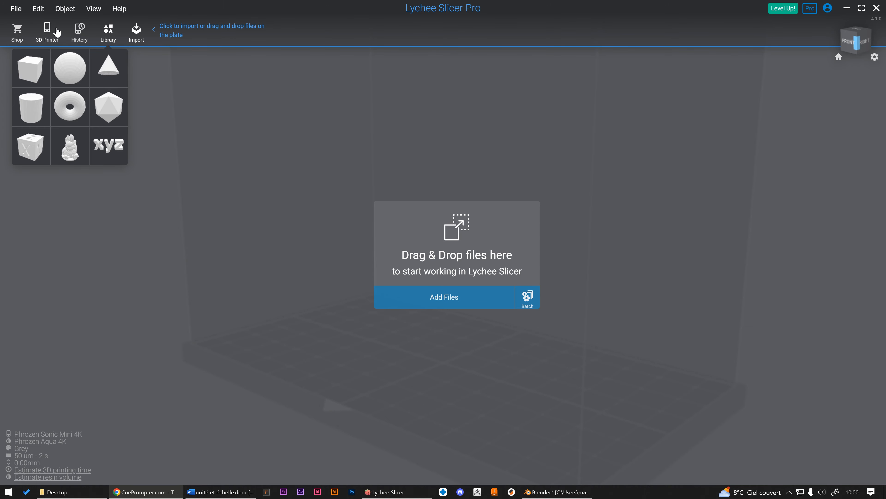
left_click(49, 32)
left_click(621, 152)
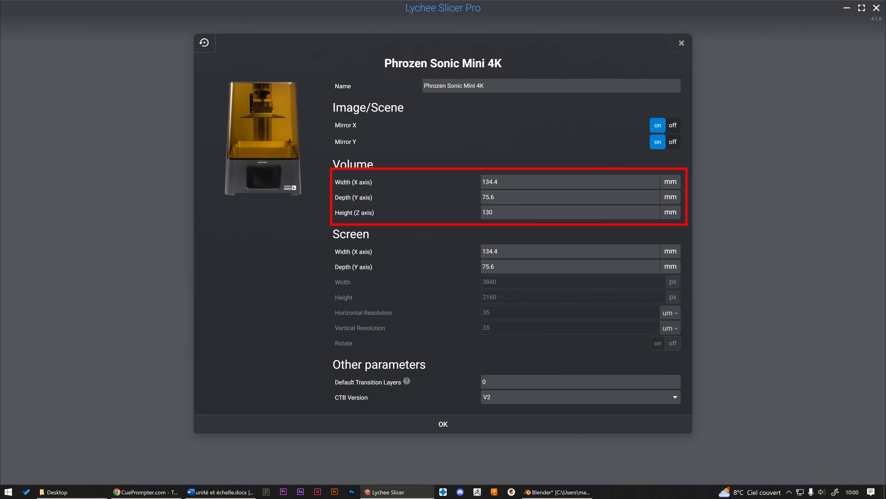
Close the printer settings, switch to Blender and export the scene's 1 m cube as cube_1m.stl, overwriting the existing file
left_click(681, 45)
left_click(667, 44)
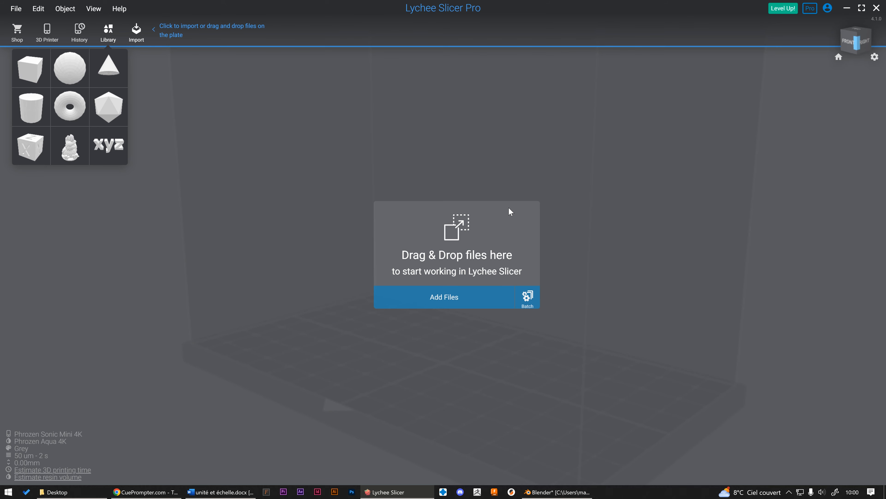
left_click(551, 492)
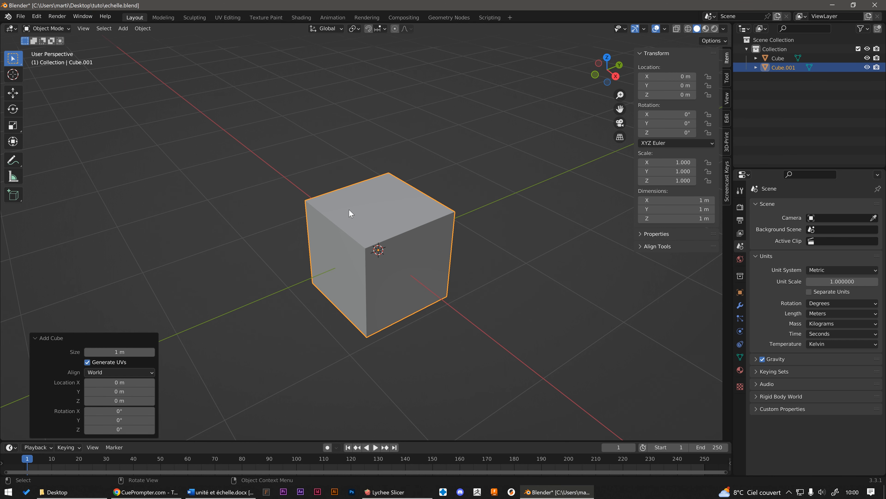
left_click(20, 16)
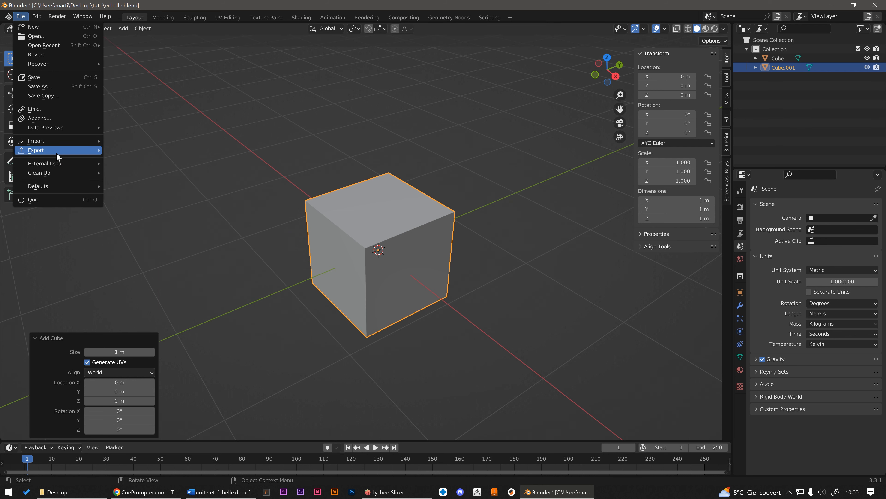
mouse_move(57, 155)
left_click(150, 229)
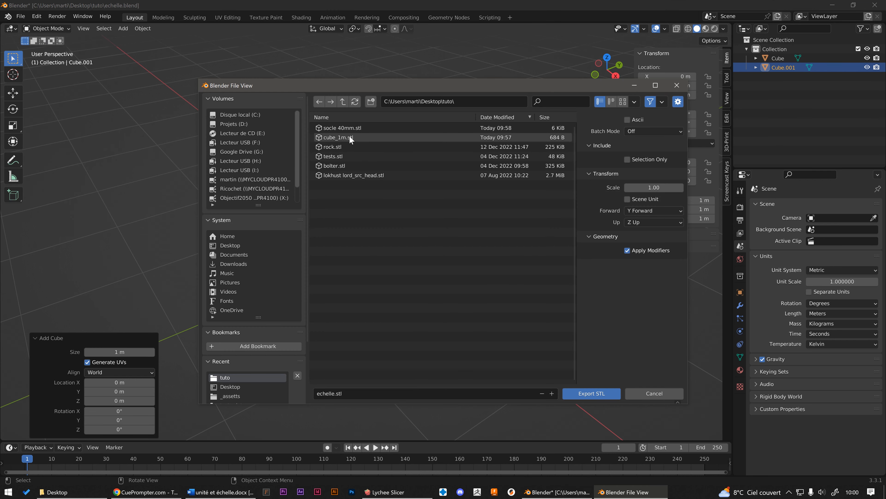
left_click(350, 139)
left_click(600, 394)
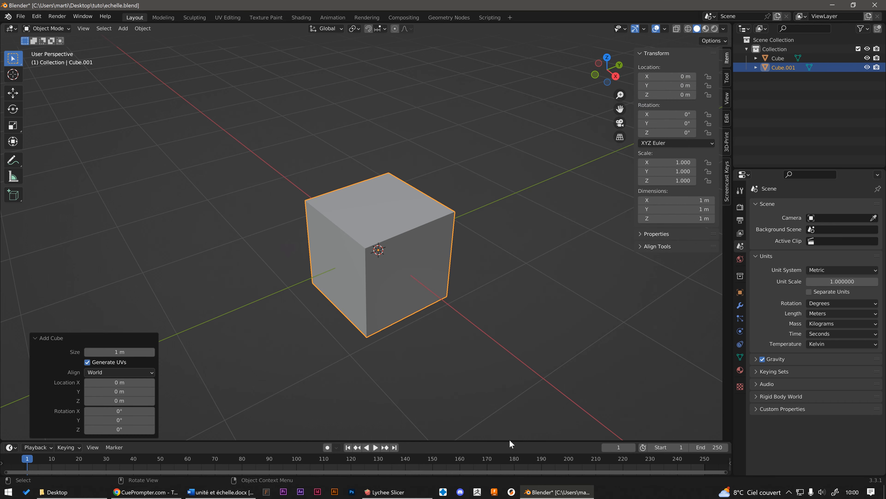
Switch to Lychee Slicer, add cube_1m.stl to the build plate and examine its size relative to the plate
left_click(409, 491)
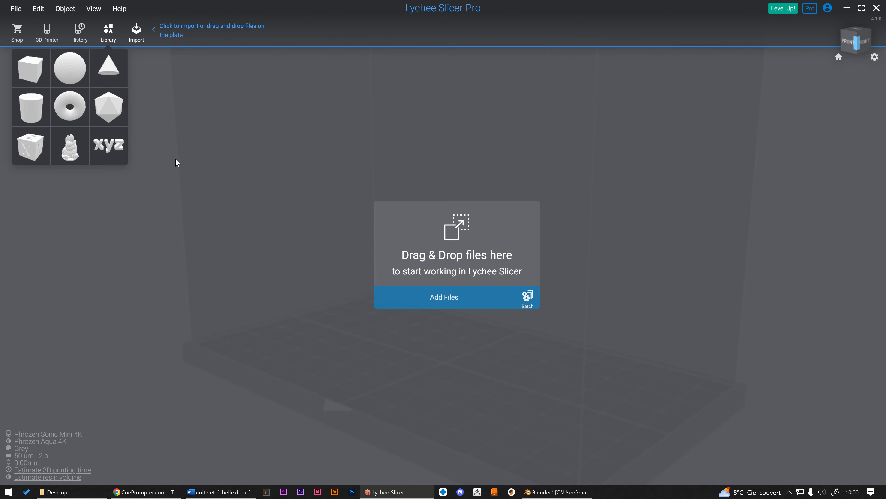
left_click(435, 293)
double_click(245, 84)
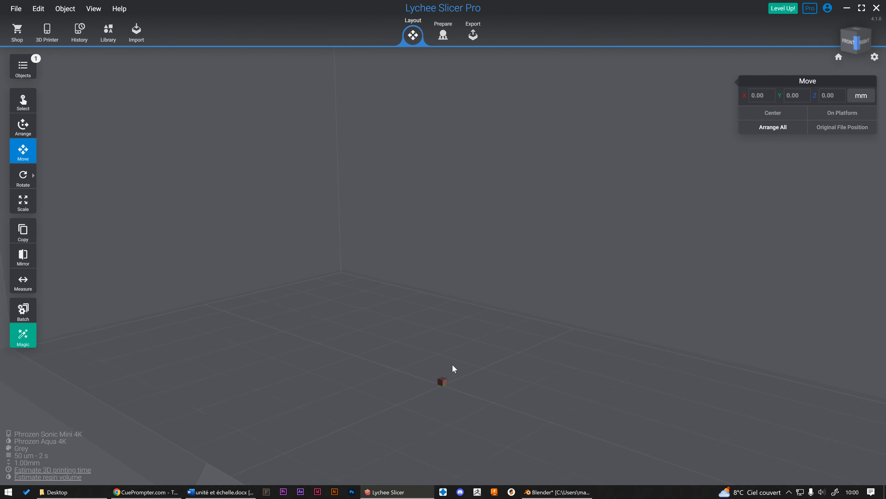
scroll(452, 364, "up", 2)
middle_click_drag(436, 332, 383, 203)
right_click_drag(384, 203, 473, 254)
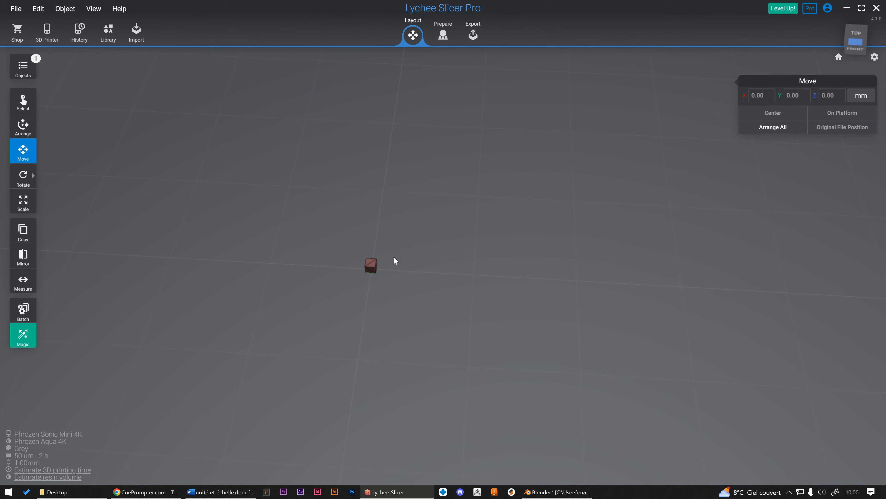
scroll(382, 251, "down", 5)
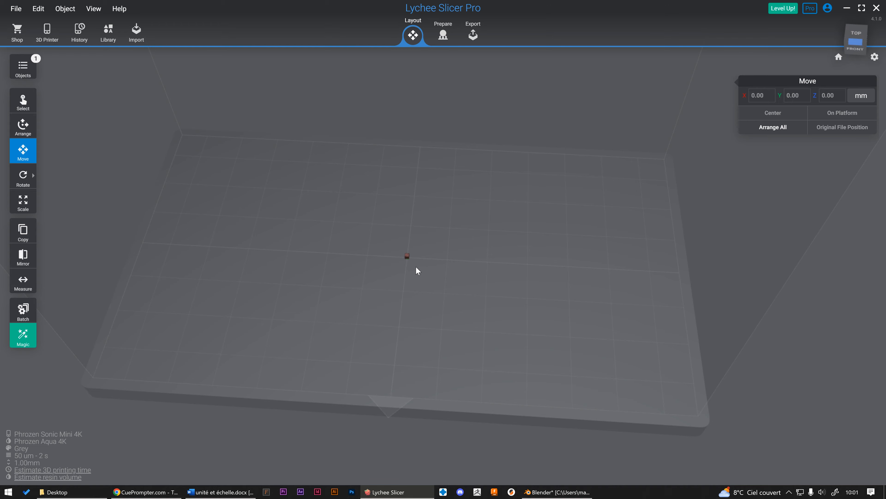
Switch back to Blender and delete both cubes from the scene
left_click(847, 8)
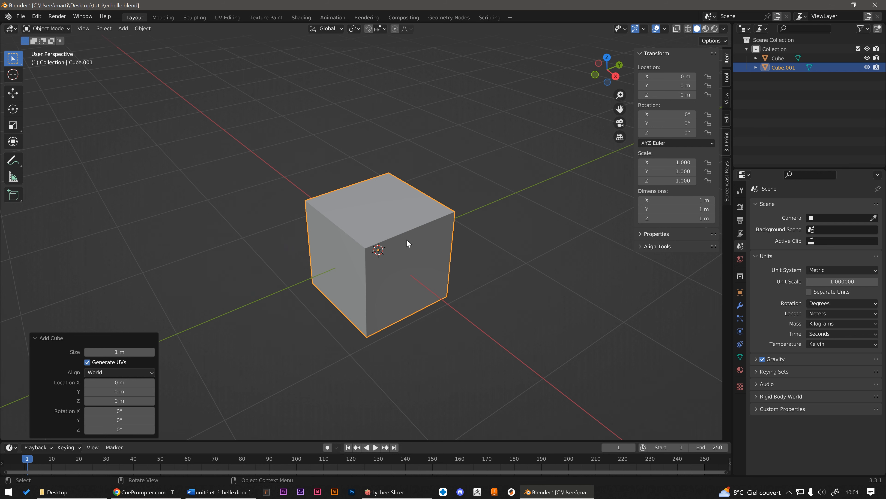
scroll(409, 235, "down", 3)
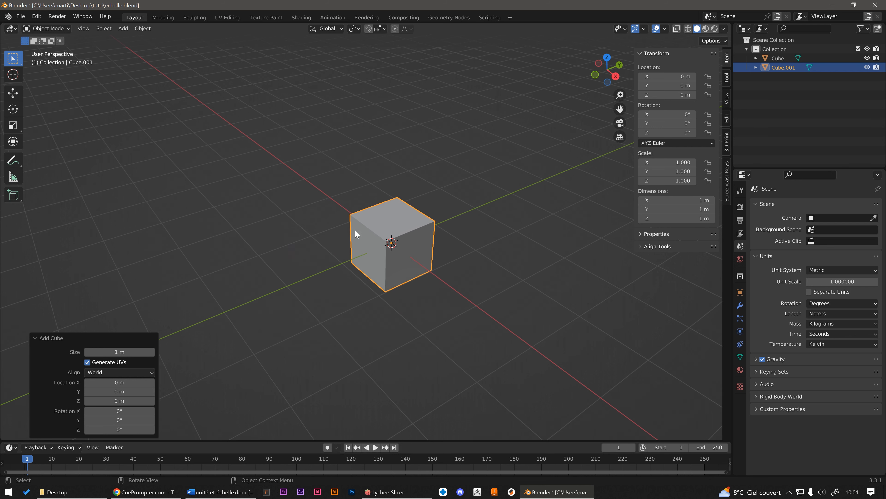
left_click_drag(322, 189, 502, 328)
key("Delete")
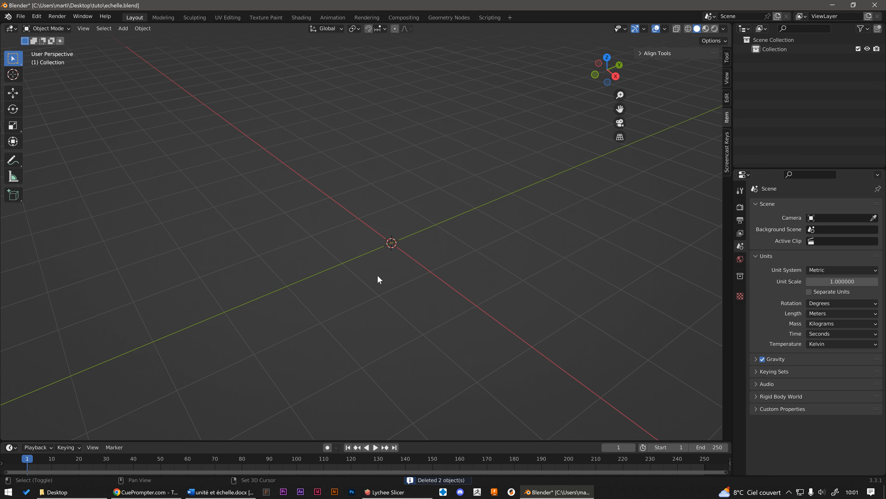
Add a mesh cylinder at the origin with a radius of 20 m and a depth of 4 m
key("shift+a")
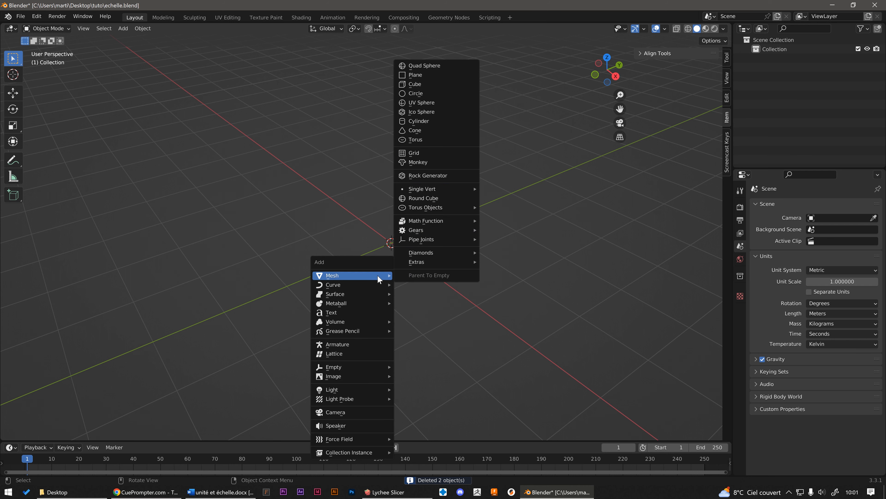
left_click(434, 123)
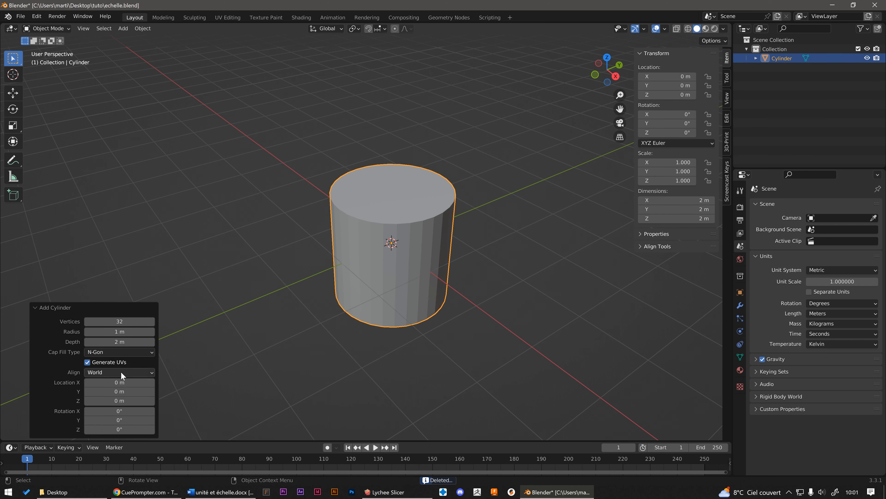
left_click(124, 332)
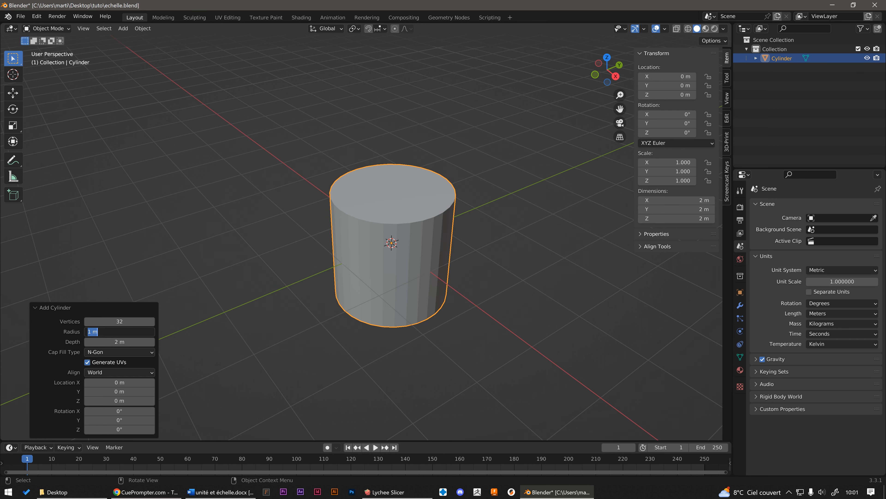
type("20")
key("Tab")
type("4")
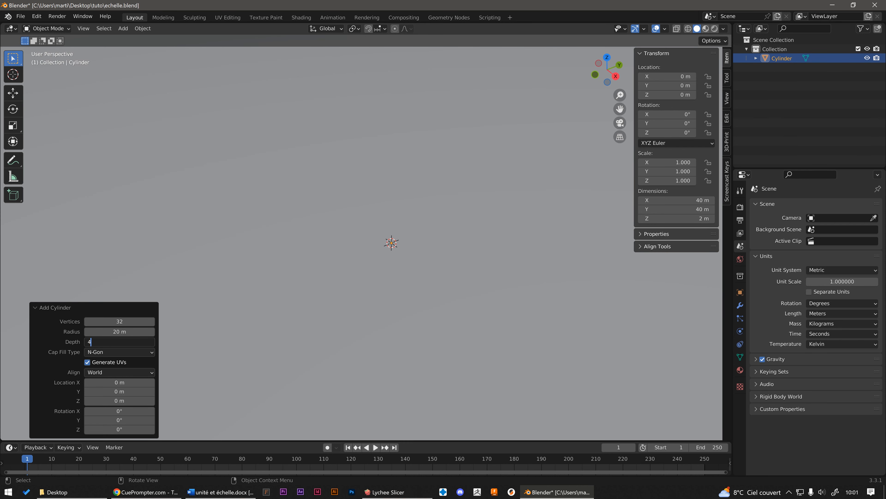
key("Tab")
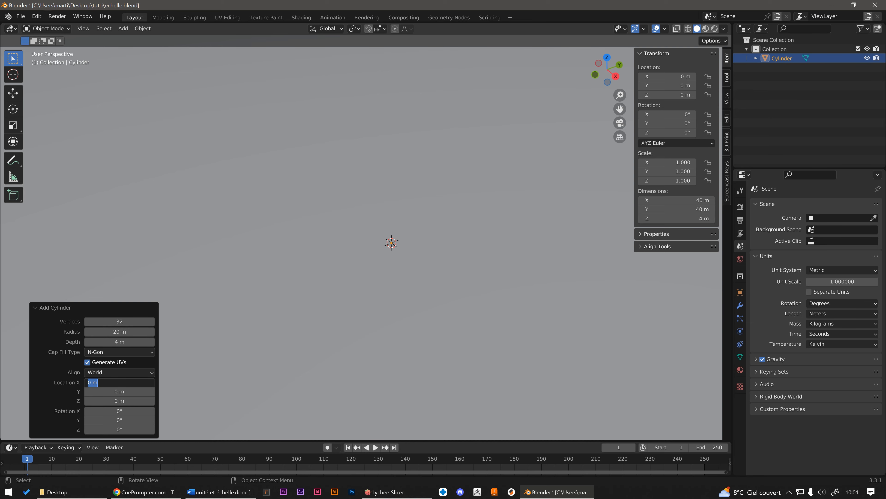
key("Return")
scroll(444, 214, "down", 5)
Scale down the cylinder's top face slightly in Edit Mode so the sides taper like a miniature base
key("Tab")
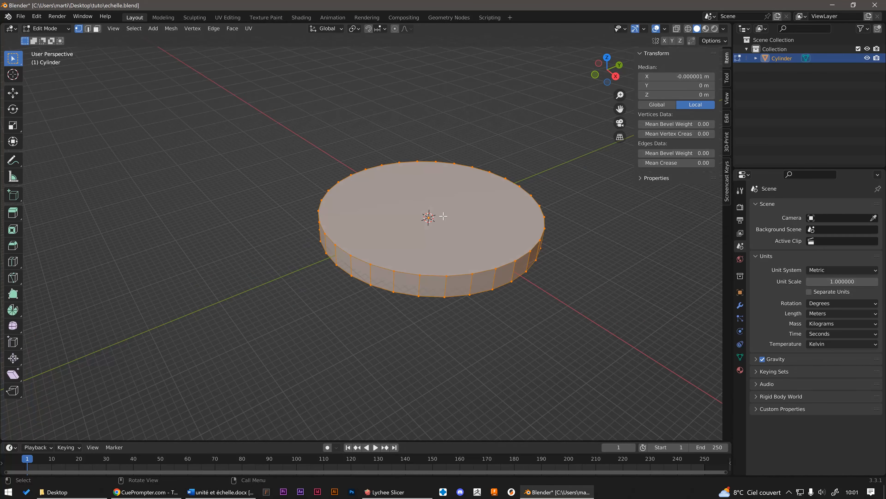
key("3")
left_click(461, 210)
key("s")
left_click(506, 208)
key("Tab")
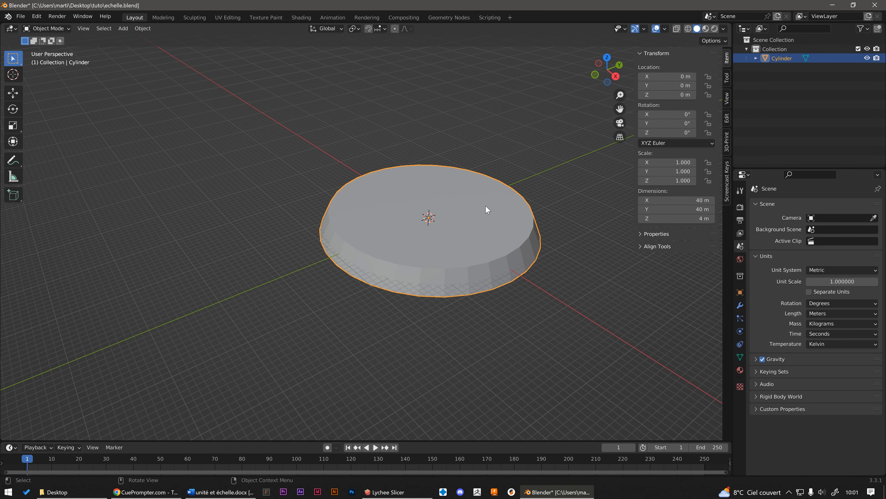
Export the tapered cylinder in STL format, overwriting socle 40mm.stl in the tuto folder
left_click(21, 16)
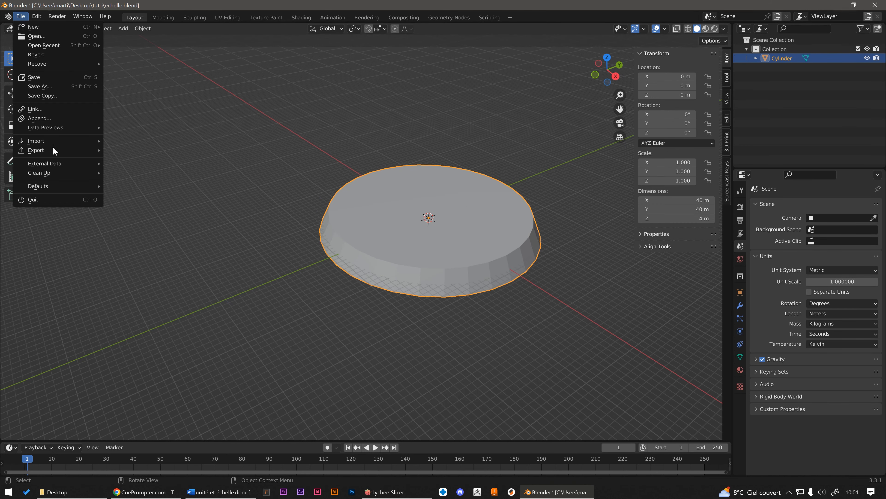
mouse_move(53, 150)
left_click(157, 221)
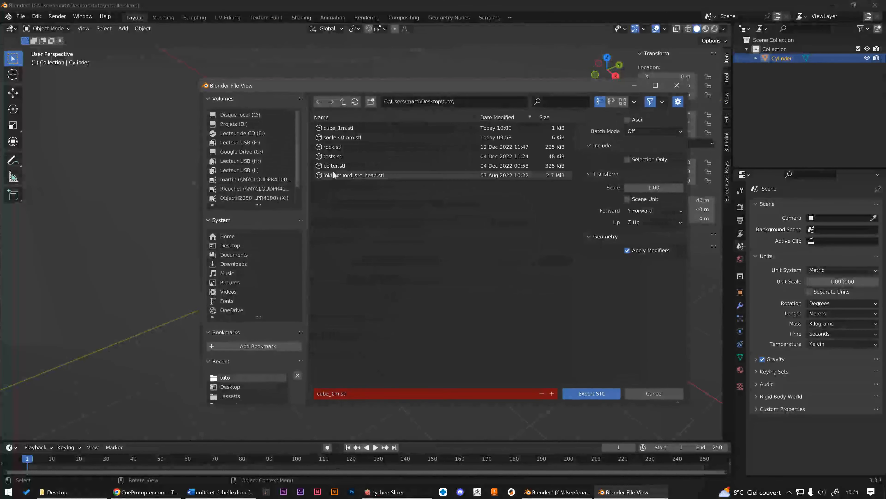
double_click(340, 138)
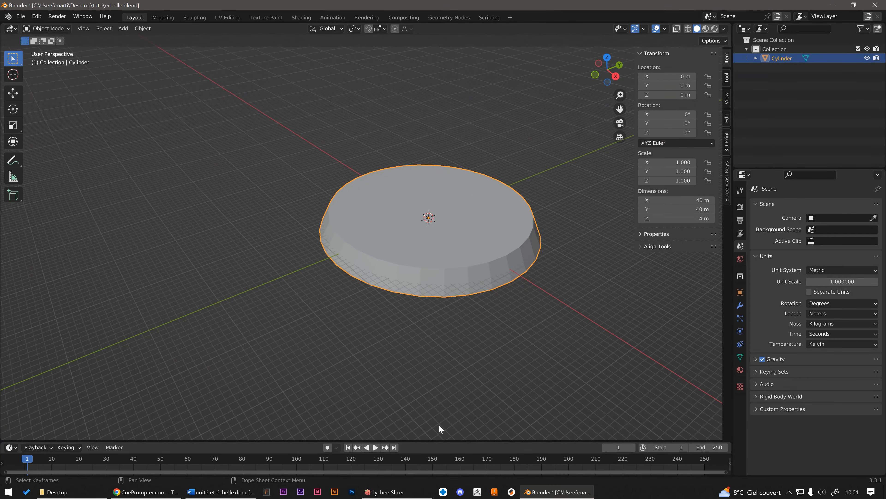
Switch to Lychee Slicer, replace the cube on the plate with socle 40mm.stl, and select the base to view it from above
left_click(417, 492)
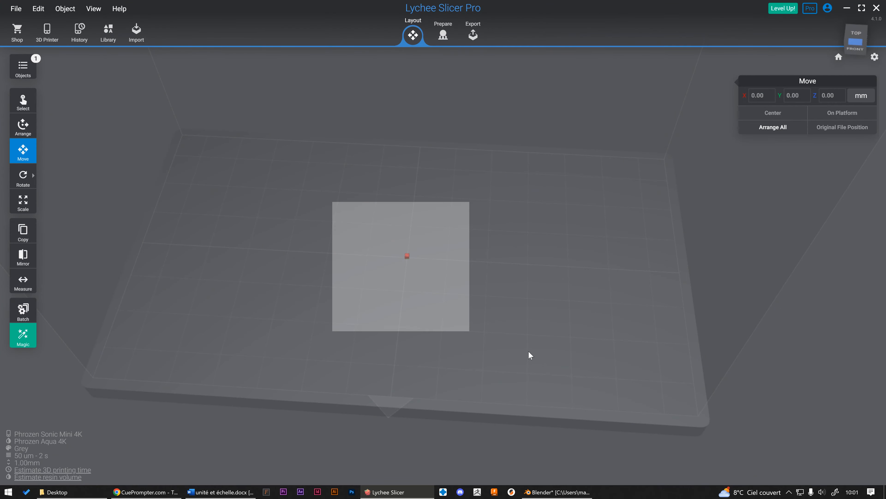
left_click_drag(529, 351, 529, 352)
key("Delete")
left_click(478, 296)
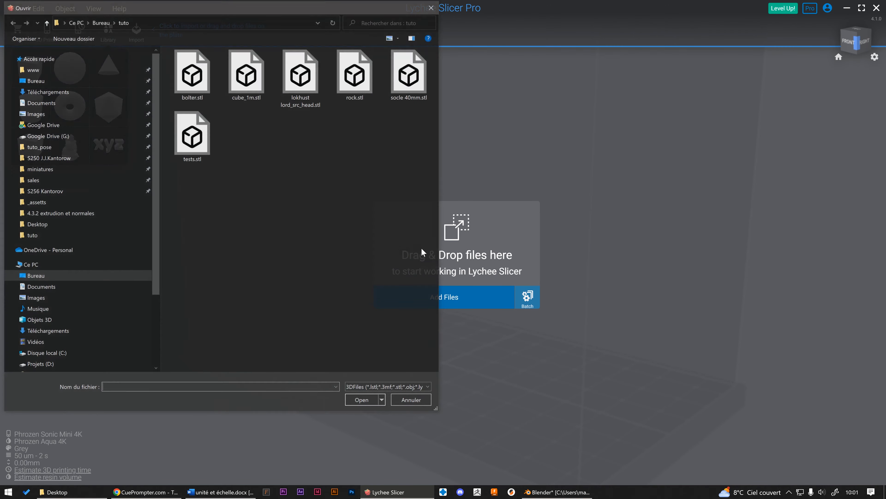
left_click(423, 78)
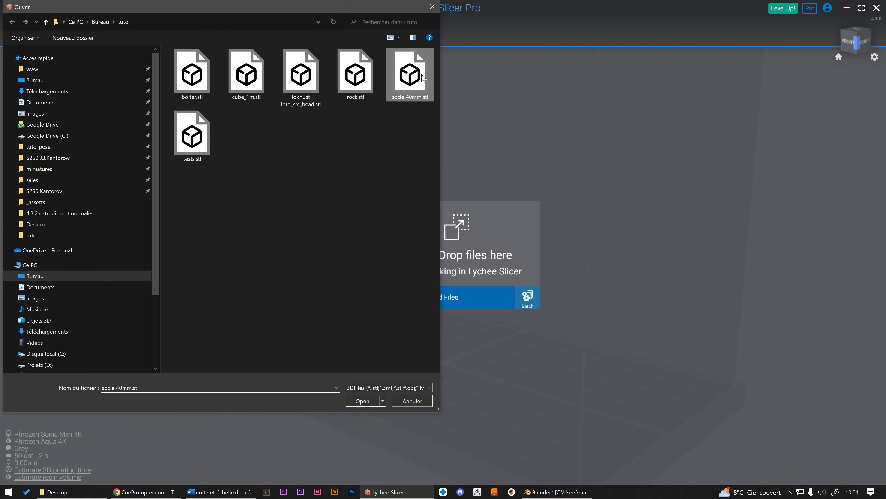
double_click(423, 77)
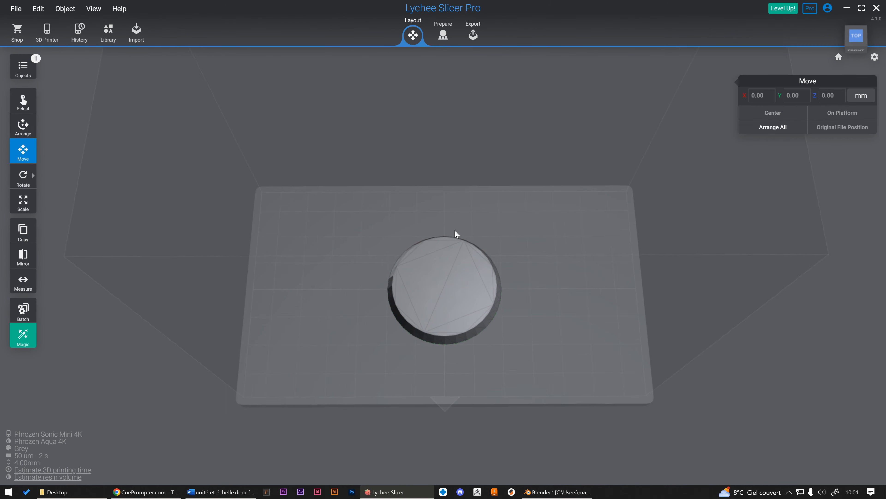
scroll(455, 233, "up", 3)
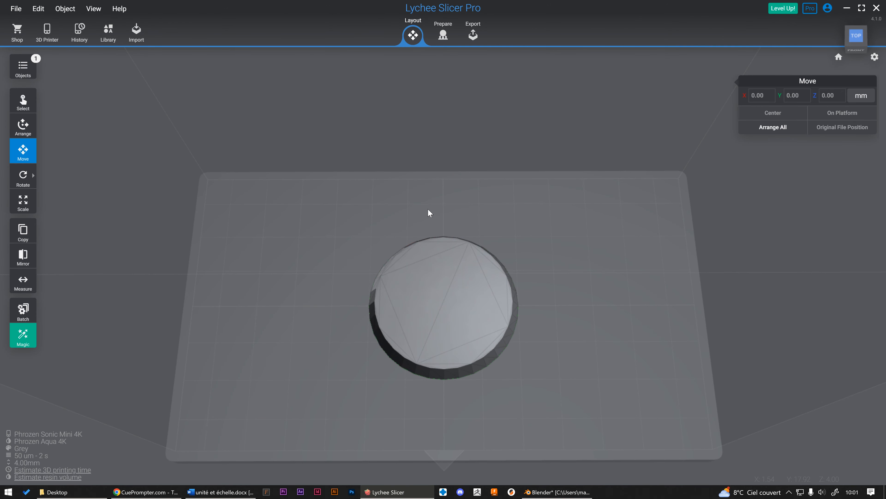
left_click(446, 278)
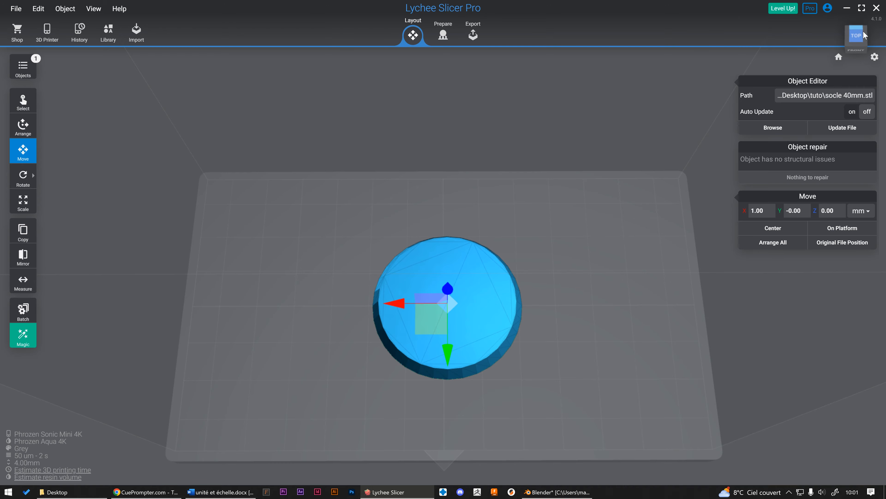
left_click(855, 36)
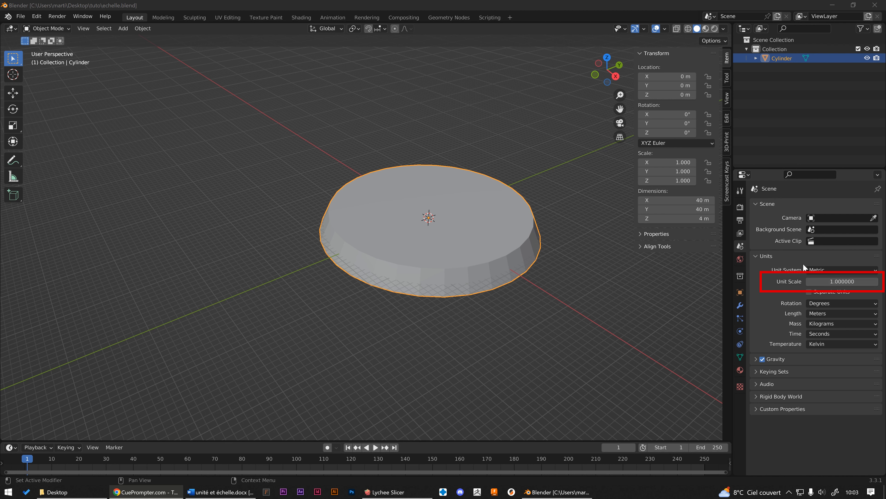
In Blender, set the scene's Unit Scale to 0.001
left_click(843, 281)
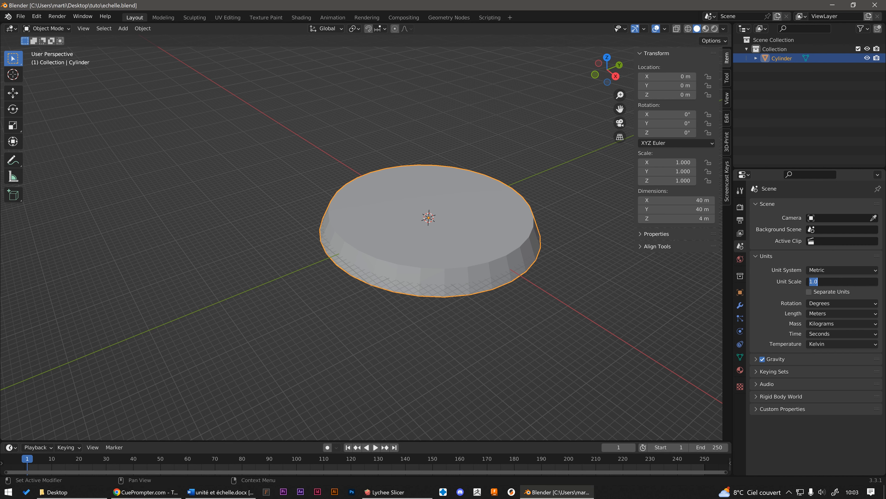
type("0.001")
key("Return")
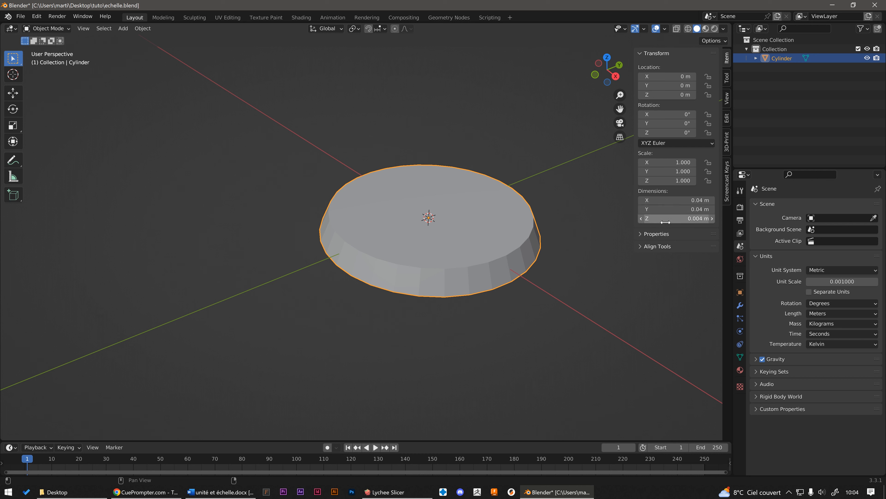
Add a mesh cube at the origin, inside the cylindrical base, with a size of 0.01 m
key("shift+a")
mouse_move(491, 220)
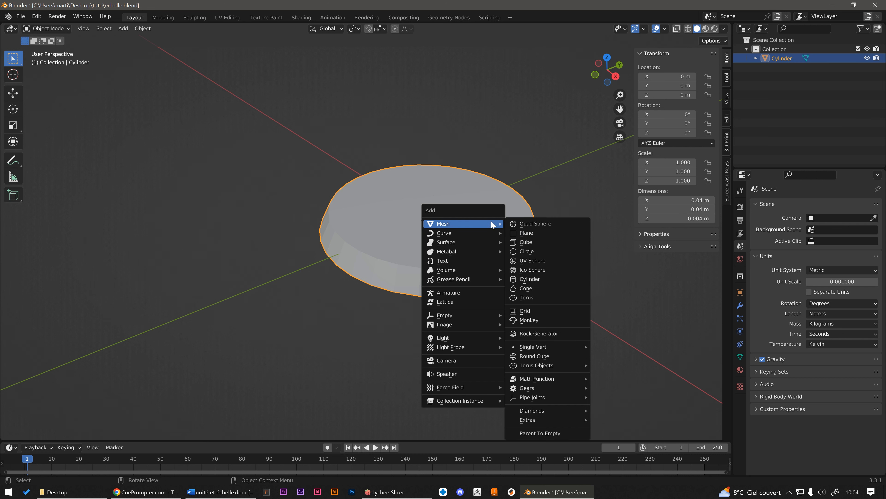
left_click(531, 241)
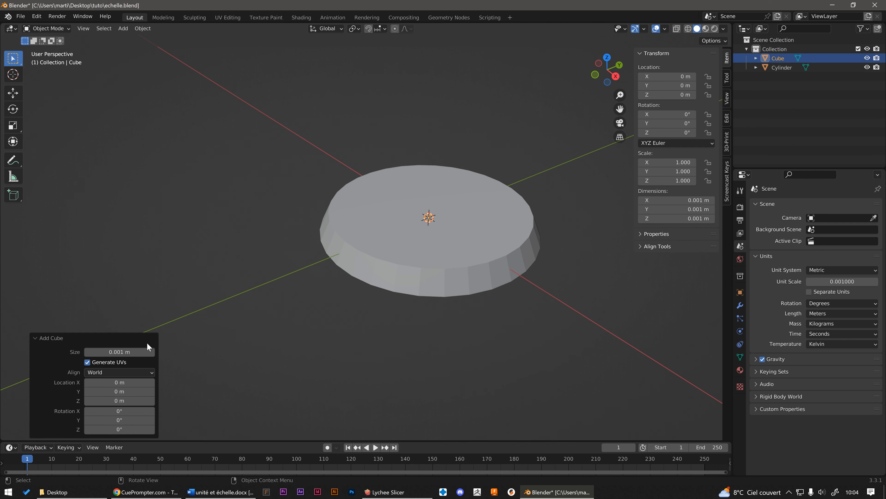
left_click(138, 351)
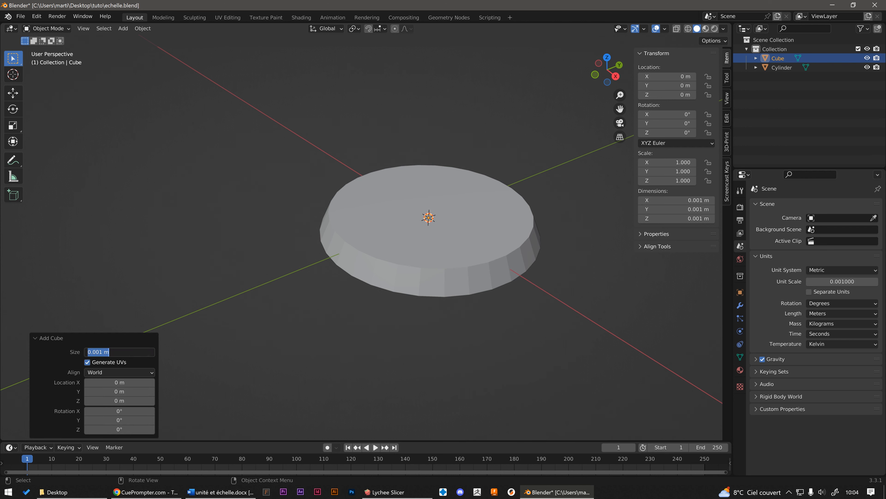
type("10")
key("Return")
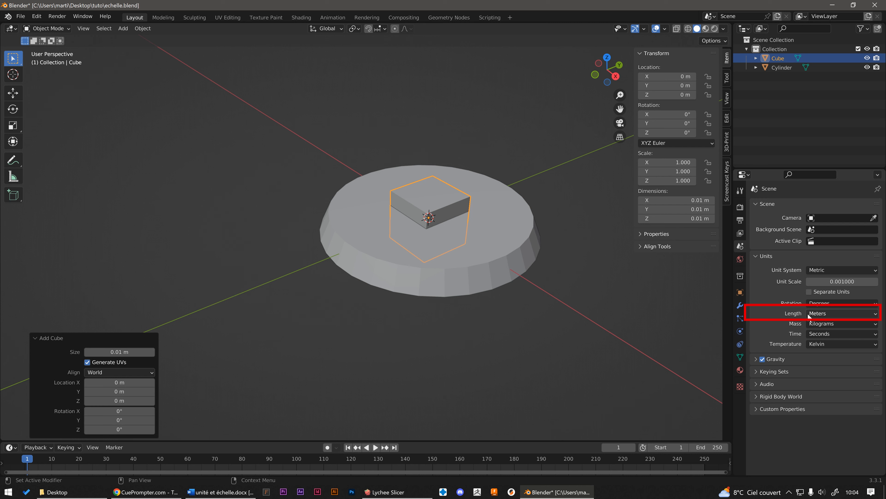
Set the scene's length unit to Millimeters
left_click(825, 314)
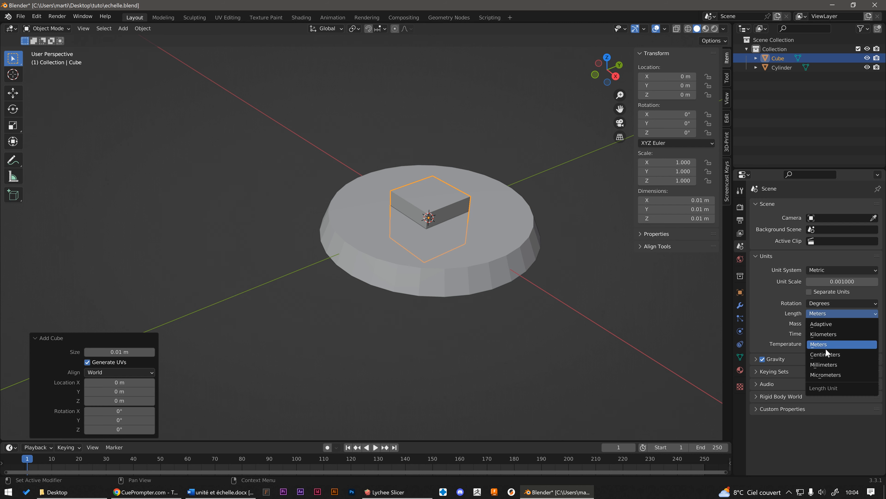
left_click(833, 363)
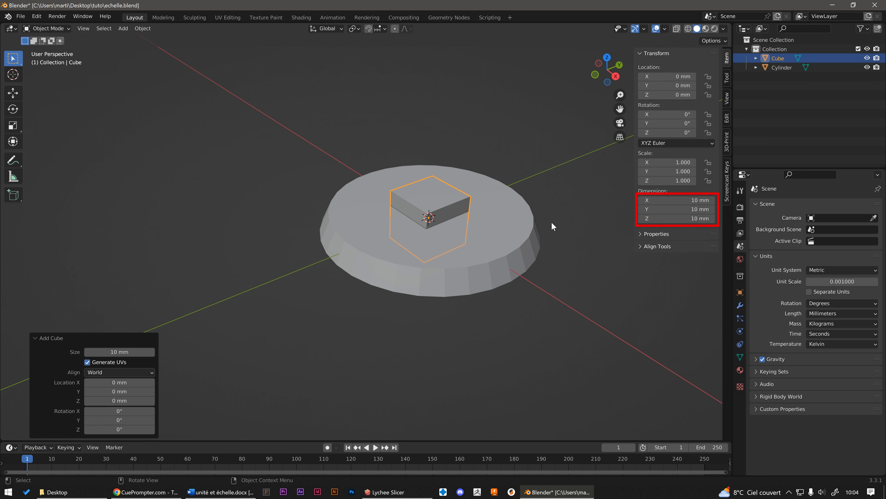
Delete both the cylindrical base and the cube from the scene
left_click(523, 229)
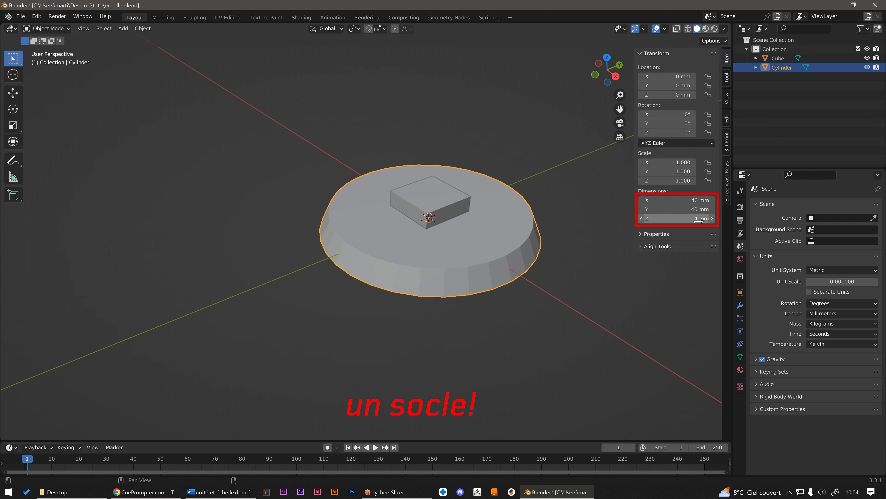
left_click(429, 194, "shift")
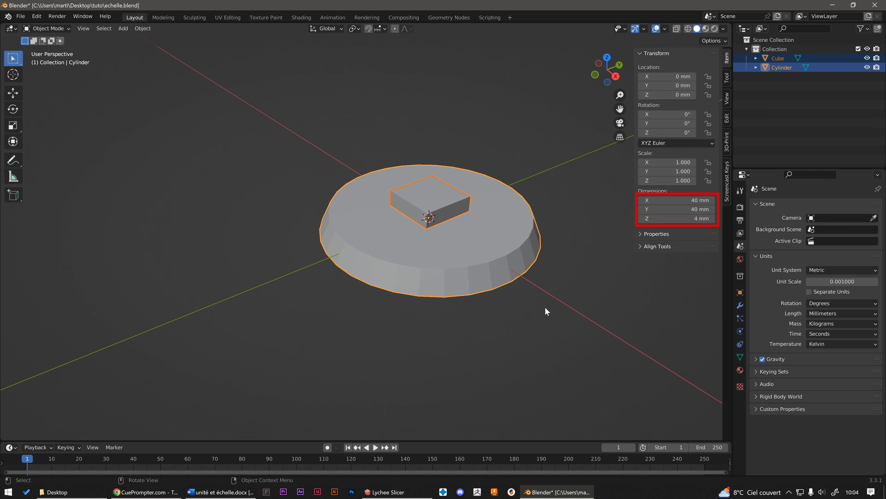
key("Delete")
Add a mesh cube at the origin with a size of 10 mm
key("shift+a")
mouse_move(543, 307)
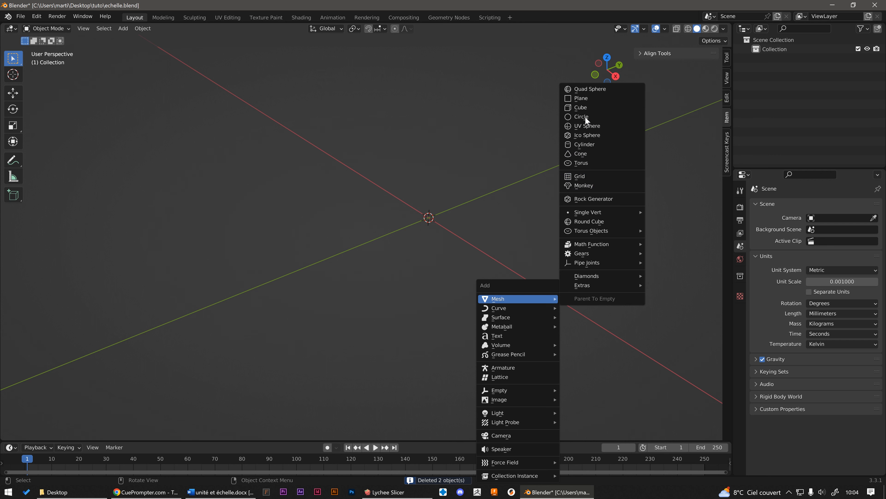
left_click(578, 108)
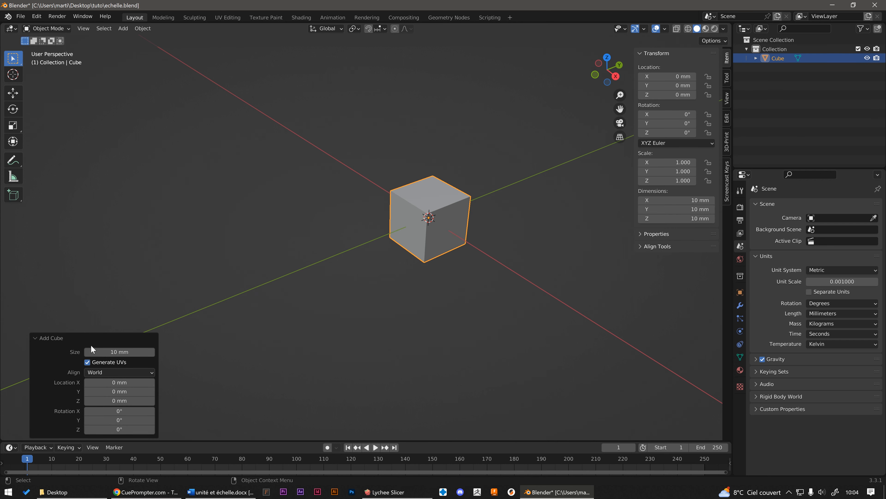
left_click(122, 352)
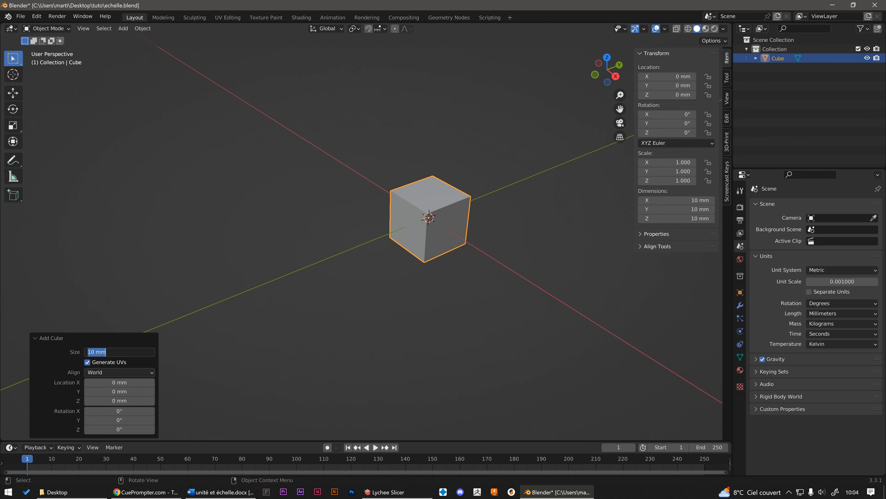
type("10")
key("Return")
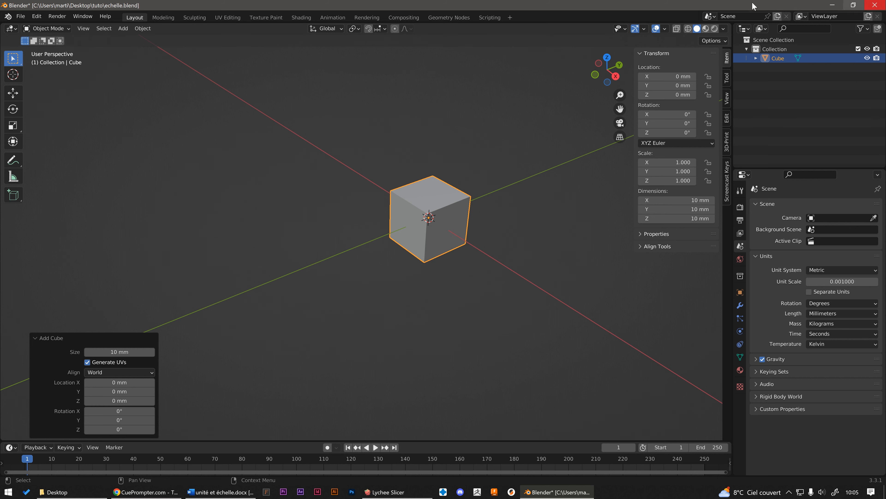
Export the cube in STL format as cube 10mm.stl in the tuto folder
left_click(21, 16)
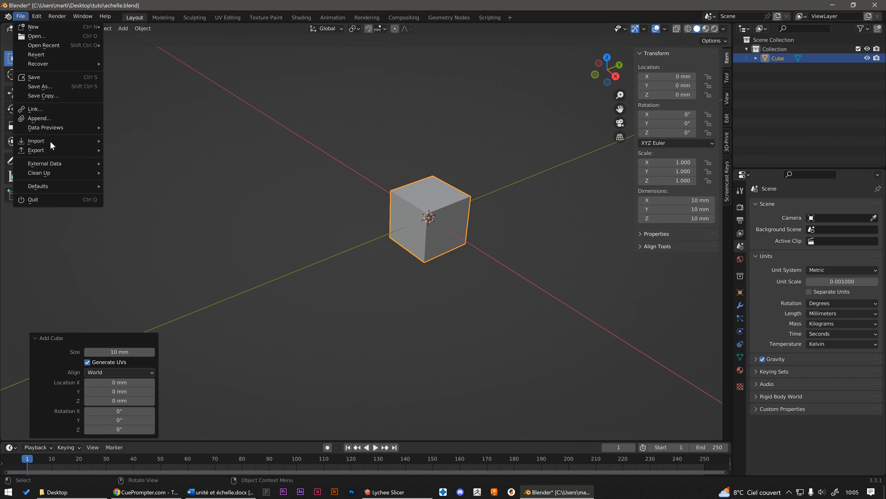
mouse_move(76, 147)
left_click(154, 223)
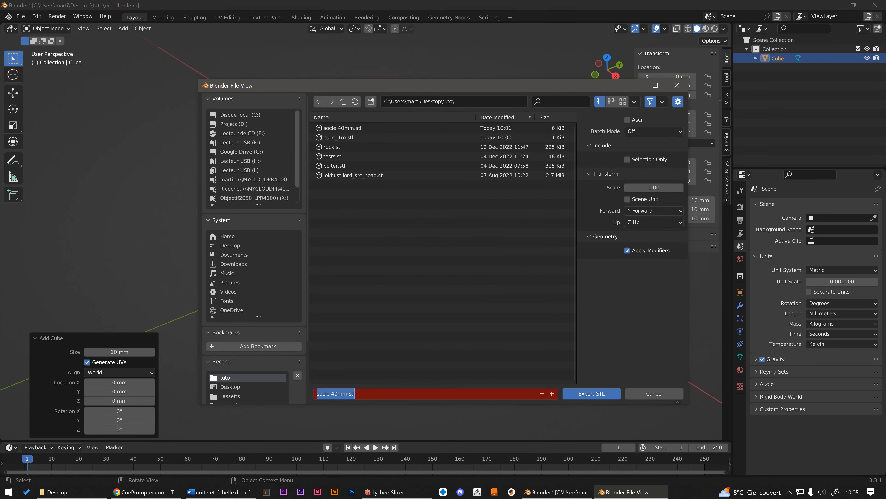
type("cube 10mm.stl")
key("Return")
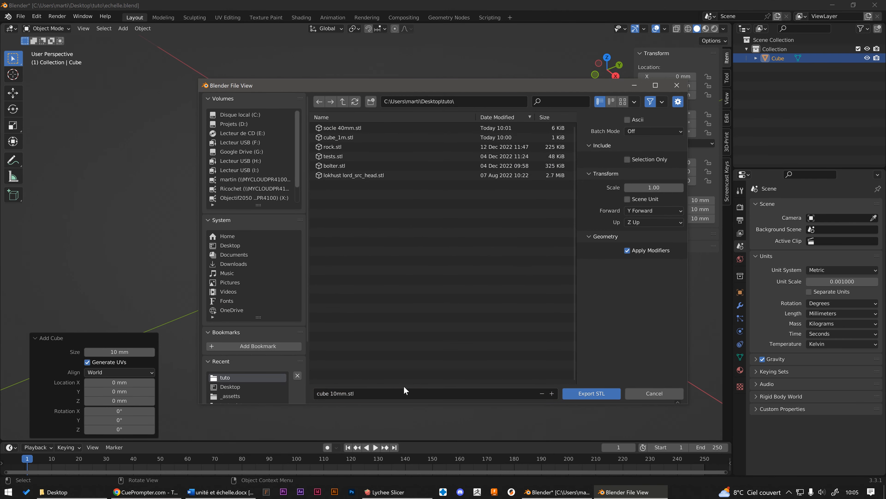
left_click(580, 394)
Switch to Lychee Slicer and replace the base on the plate with cube 10mm.stl
left_click(385, 491)
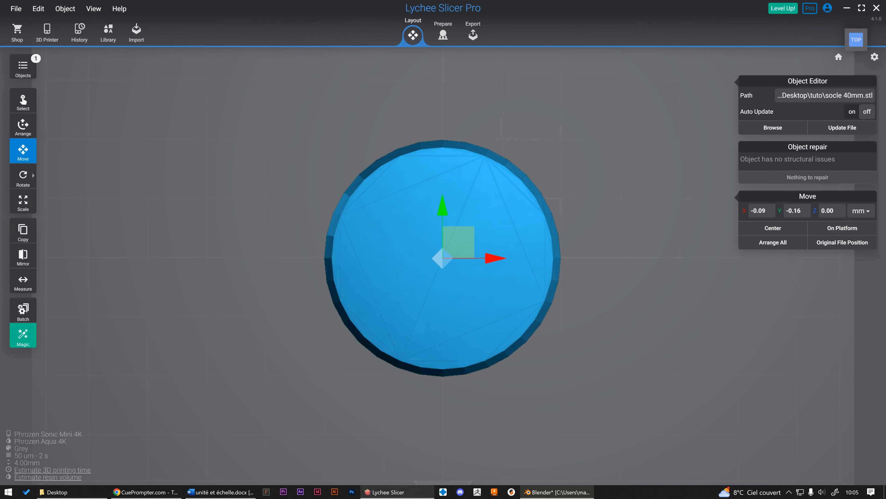
key("Delete")
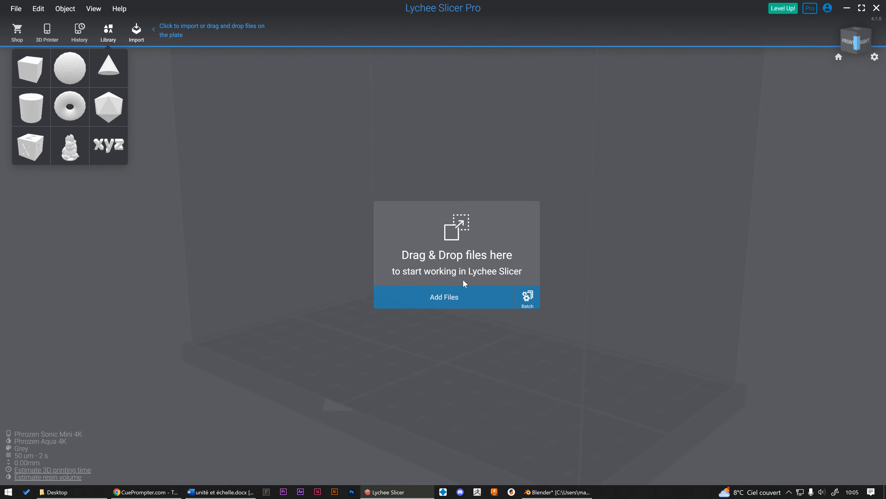
left_click(471, 303)
double_click(279, 75)
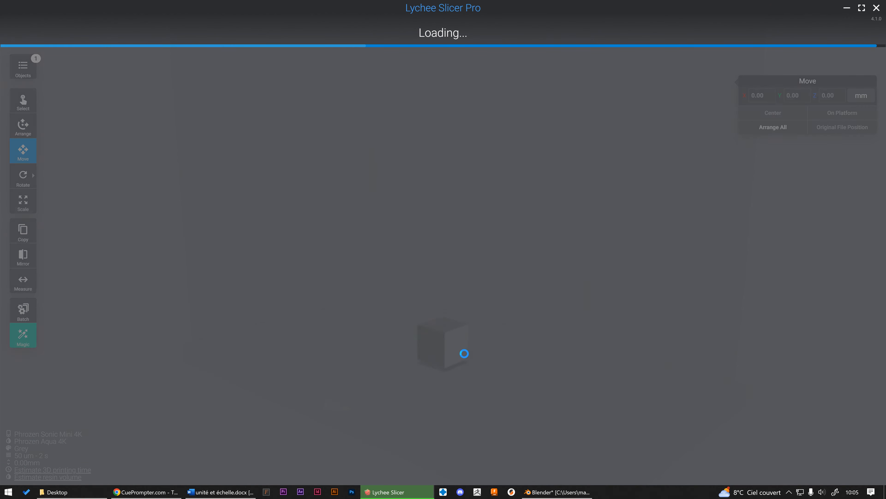
Move the imported cube to about X 4.44, Y -4.81 mm on the plate to compare it with a grid square
left_click_drag(444, 271, 487, 325)
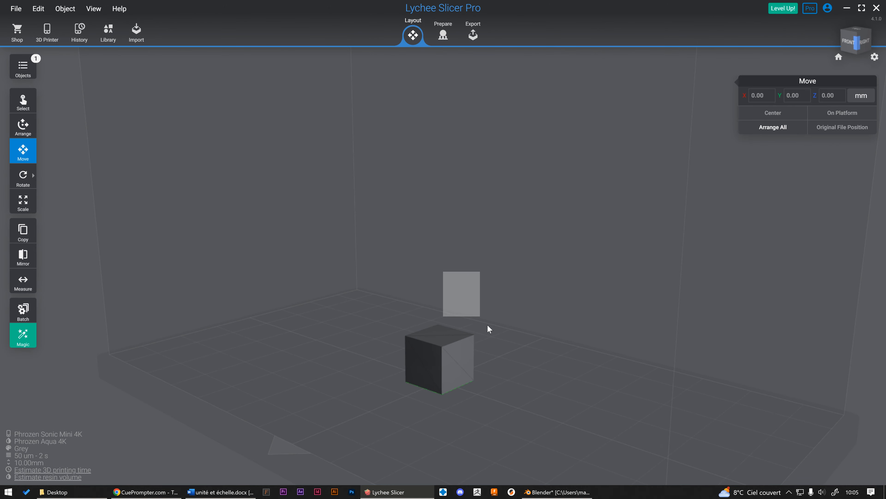
right_click_drag(492, 289, 565, 400)
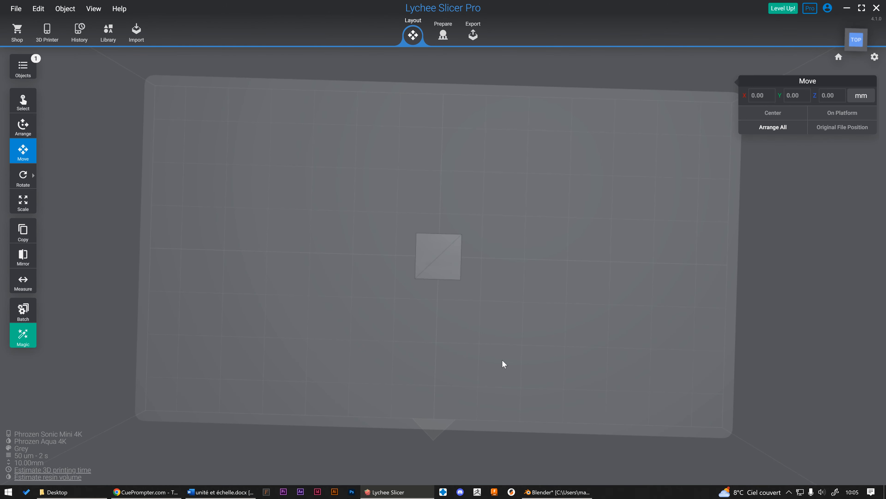
left_click(461, 269)
left_click_drag(459, 266, 450, 268)
right_click_drag(498, 263, 552, 226)
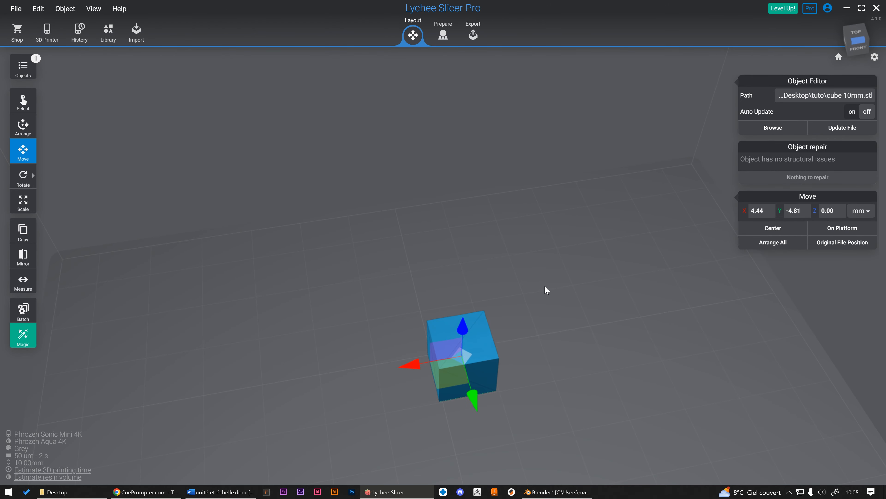
Return to Blender and set the viewport overlay's grid scale to 0.001
left_click(847, 8)
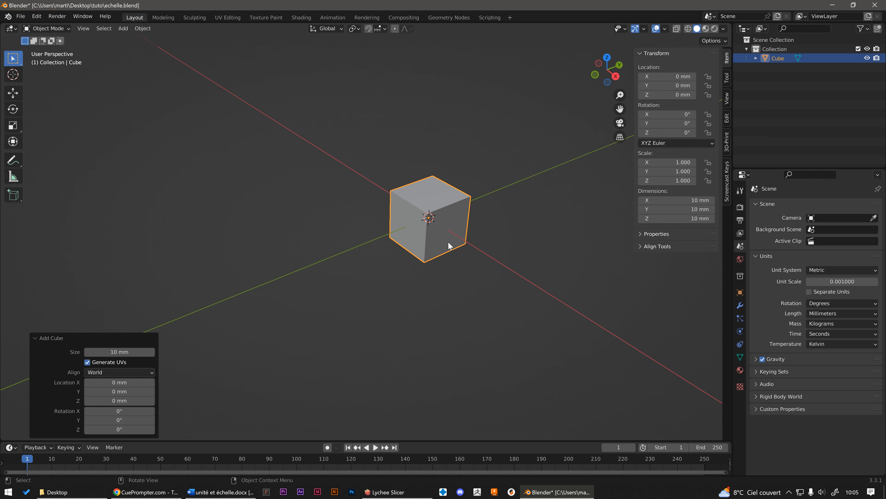
scroll(443, 237, "up", 2)
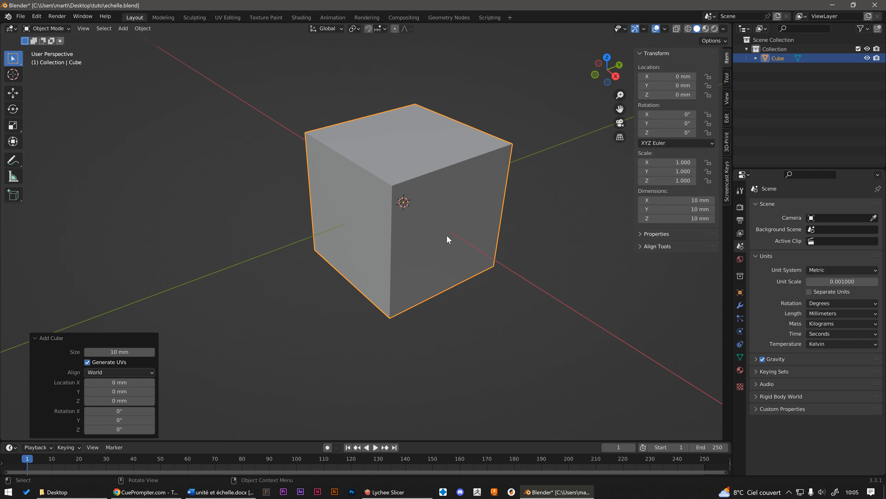
scroll(446, 235, "down", 10)
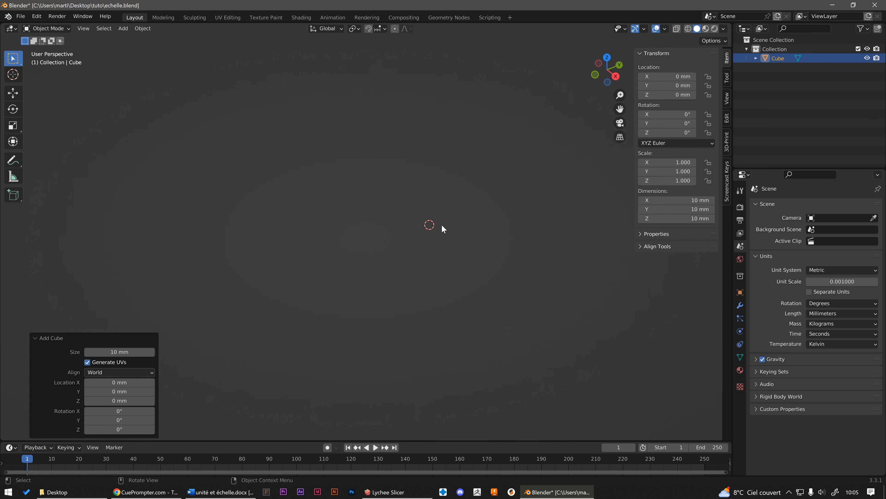
scroll(443, 229, "up", 12)
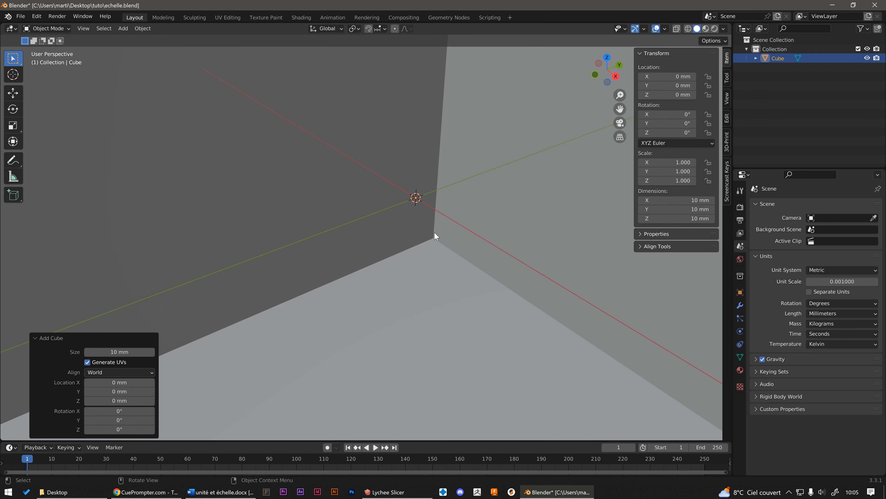
scroll(434, 235, "down", 6)
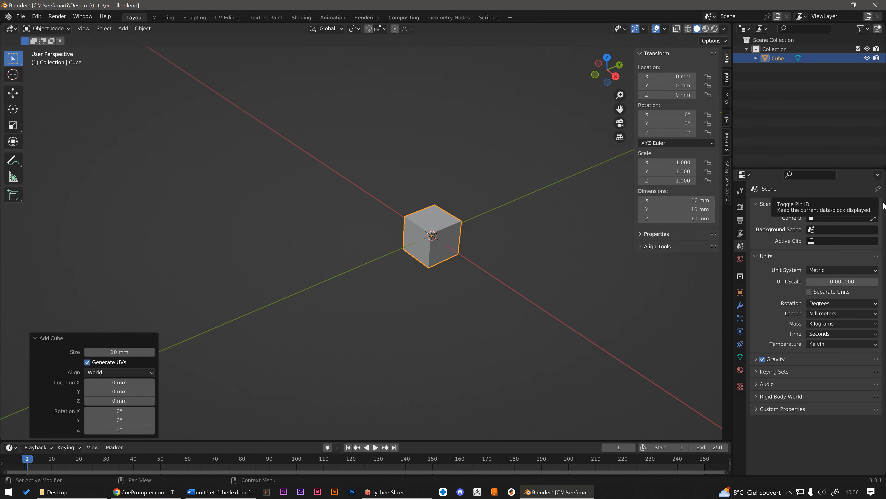
left_click(664, 29)
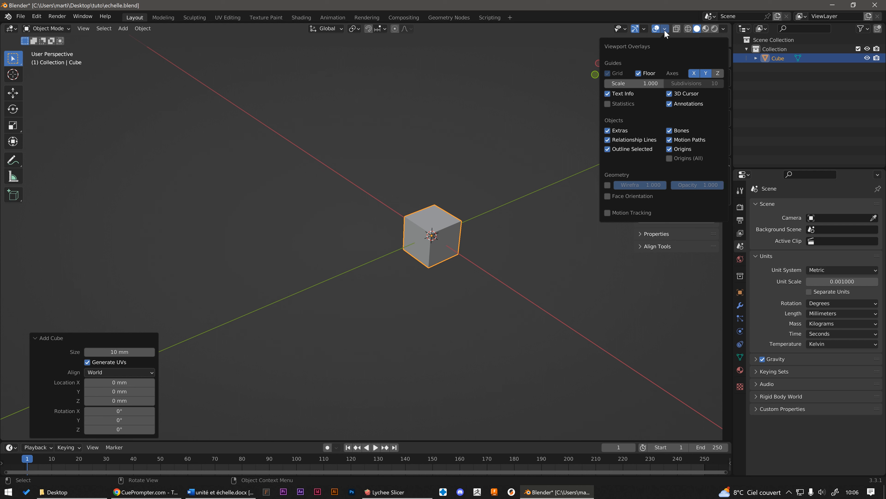
left_click(639, 83)
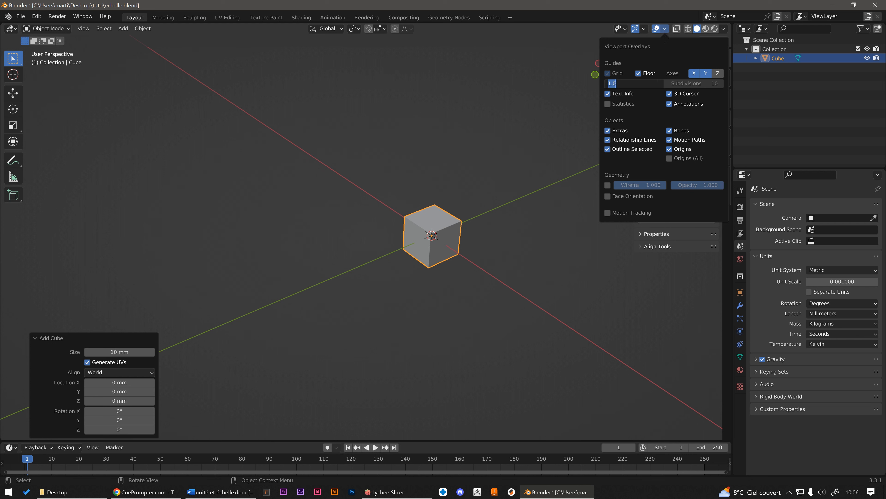
type("0")
key("Return")
View the cube from above, move it to about X 0.24, Y 1.38 mm against the floor grid, and deselect it
scroll(467, 241, "up", 4)
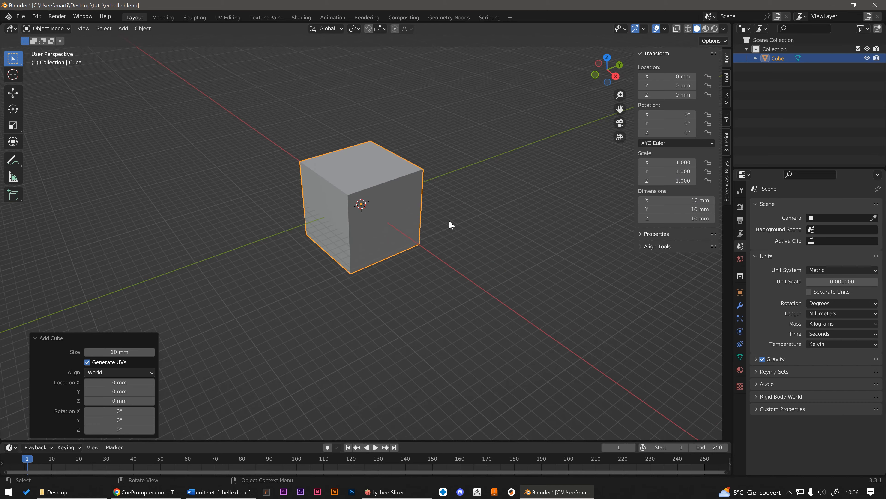
middle_click_drag(449, 225, 411, 299)
scroll(342, 158, "up", 5)
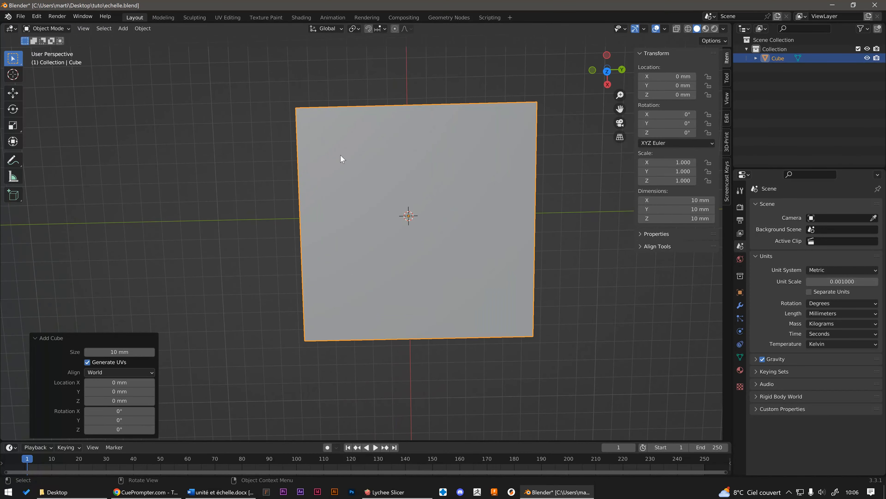
scroll(345, 178, "down", 1)
middle_click_drag(363, 200, 358, 194, "alt")
scroll(359, 284, "up", 1)
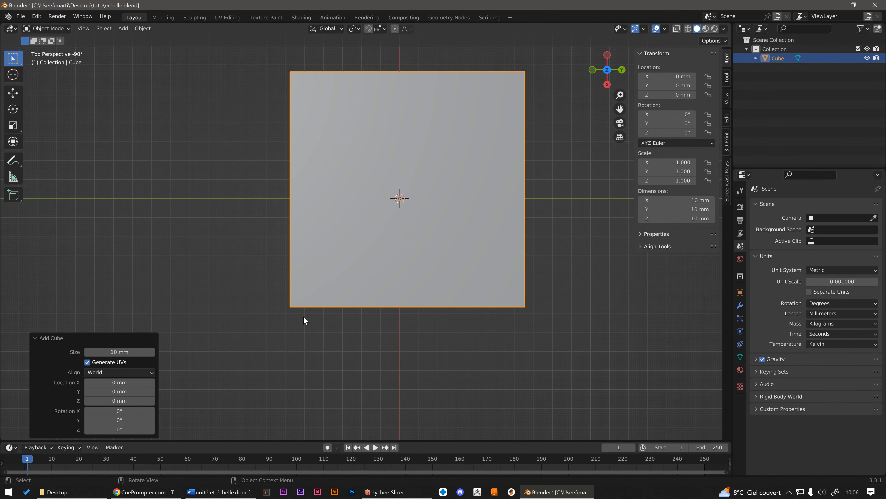
left_click(404, 210)
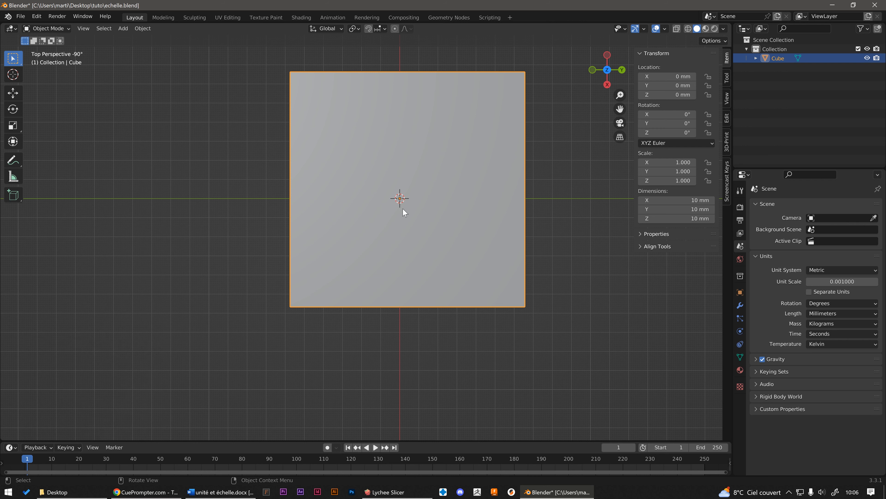
key("g")
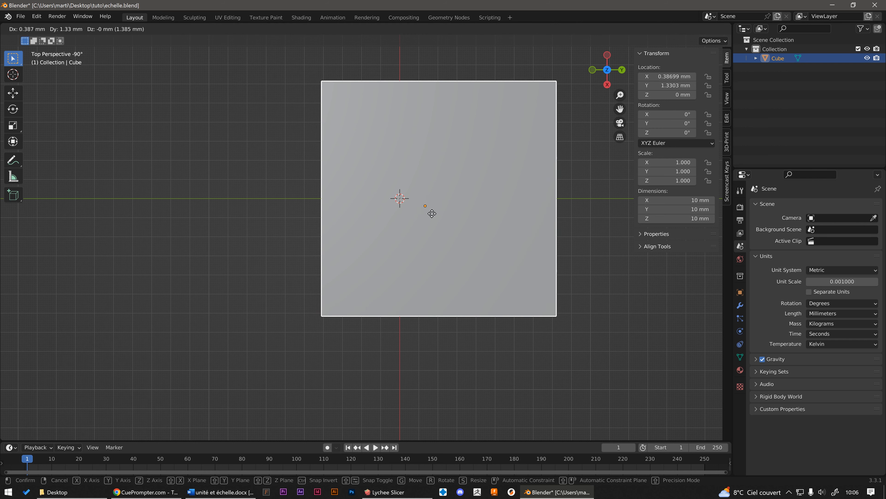
left_click(433, 212)
left_click(499, 370)
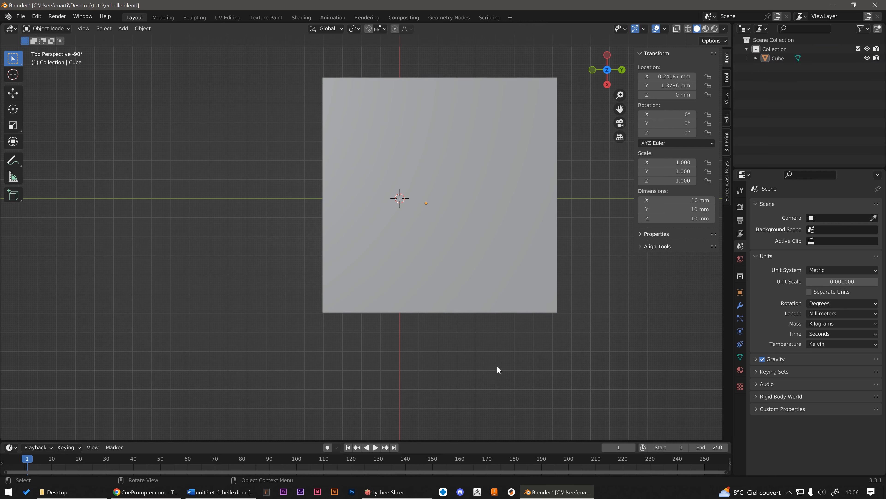
In the top orthographic view, move the cube to about X -0.01, Y 1.04 mm to line its edges up with the grid
middle_click_drag(500, 370, 439, 220)
left_click(426, 213)
key("g")
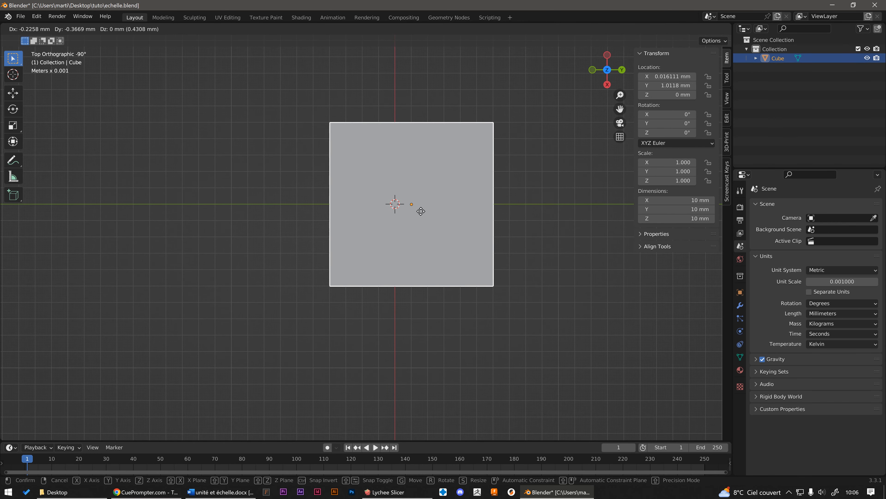
left_click(420, 212)
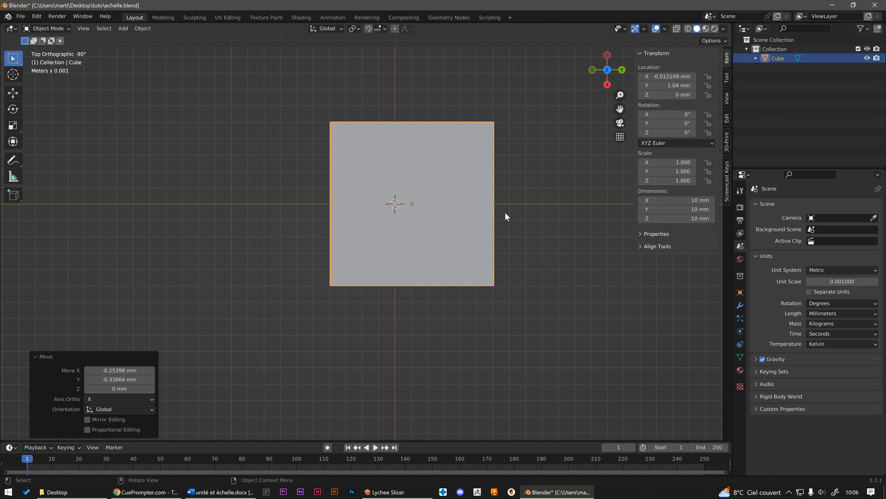
Delete the cube, leaving an empty scene with the grid
scroll(488, 215, "down", 4)
middle_click_drag(476, 219, 474, 182)
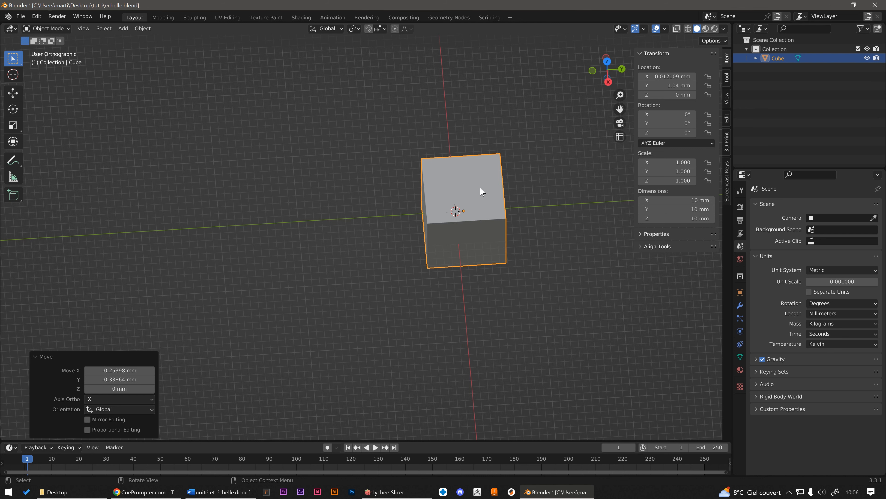
key("Delete")
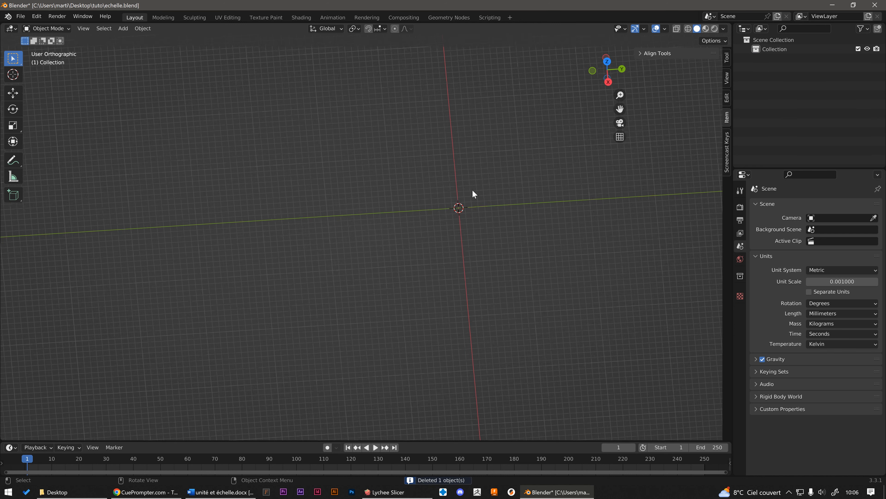
scroll(480, 185, "up", 6)
middle_click_drag(402, 234, 427, 183)
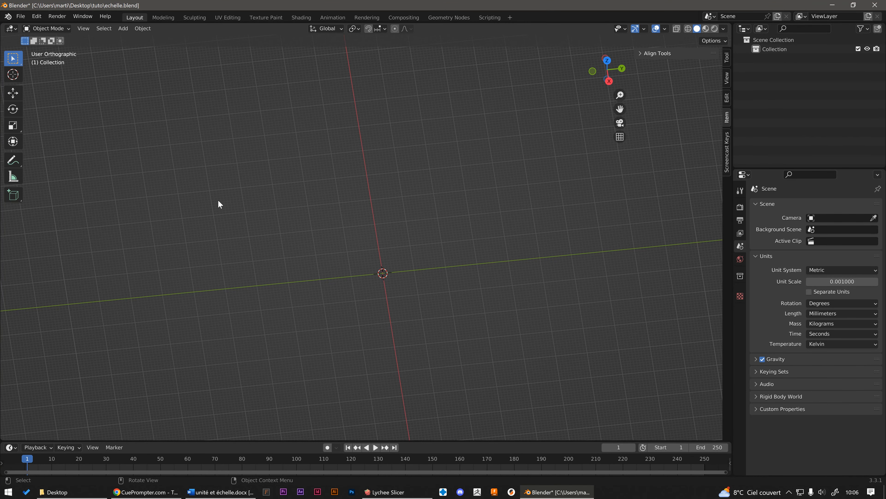
Save the empty millimetre scene as start_project.blend in the tuto folder
left_click(21, 16)
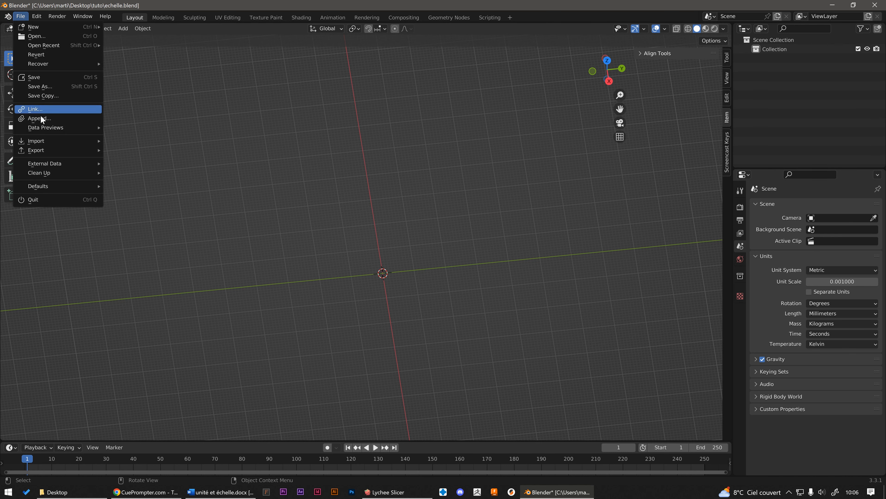
left_click(42, 87)
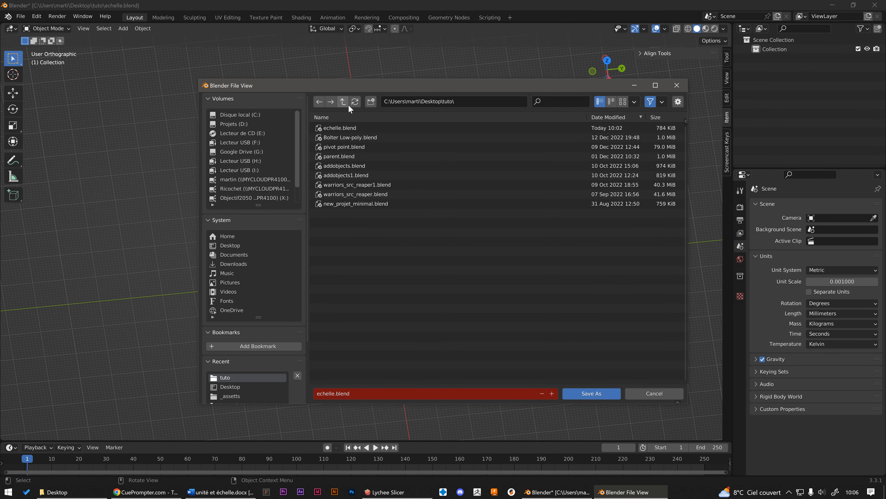
left_click(425, 393)
type("start_project")
key("Return")
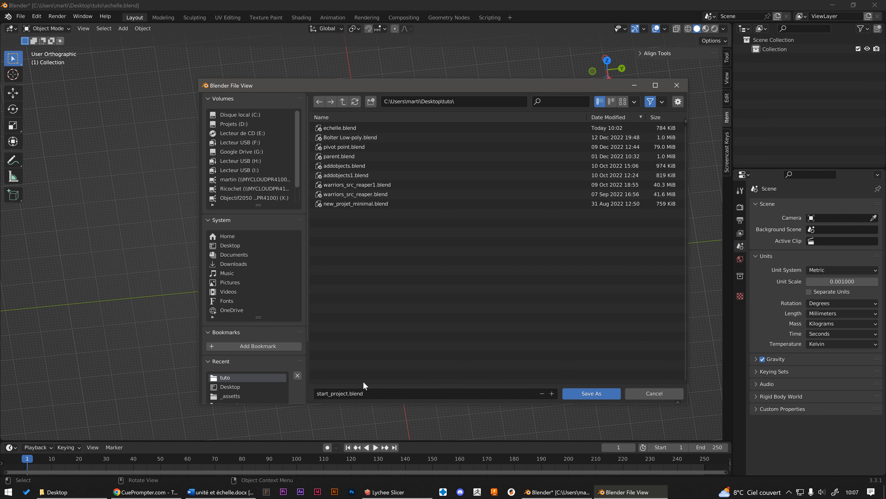
left_click(585, 390)
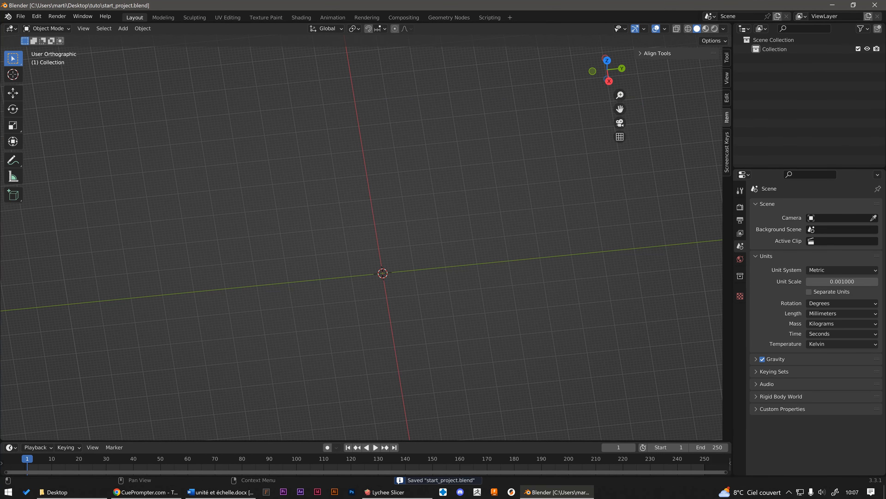
Create a new General file and display its scene unit settings
left_click(21, 17)
mouse_move(31, 28)
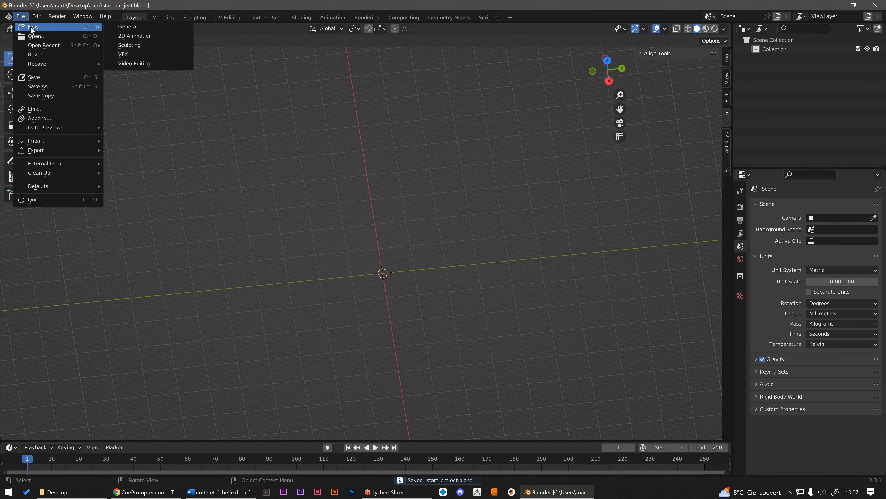
left_click(127, 28)
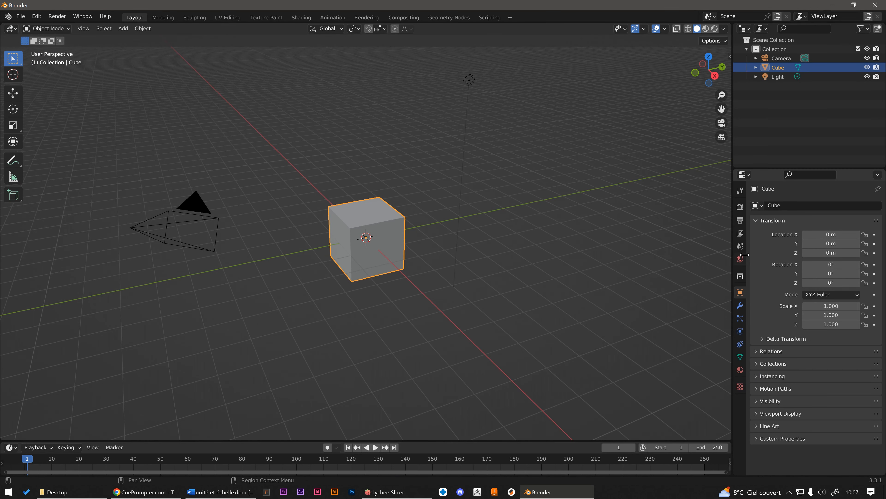
left_click(740, 246)
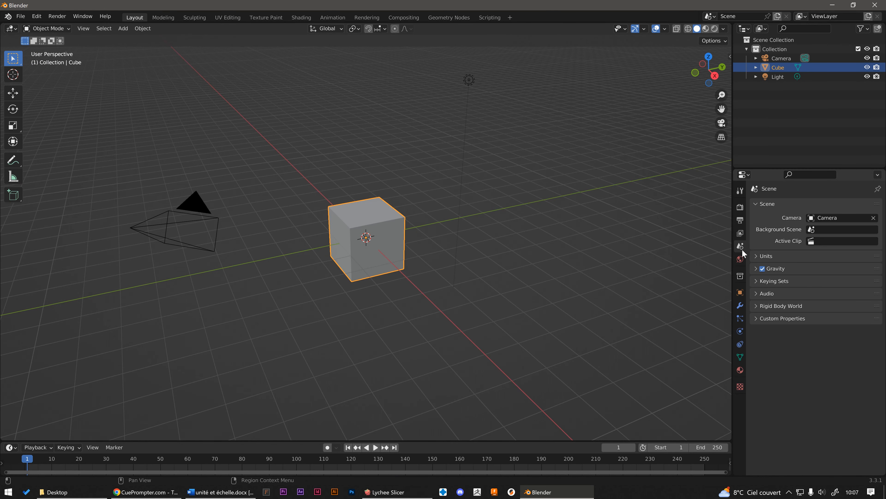
left_click(770, 294)
left_click(775, 269)
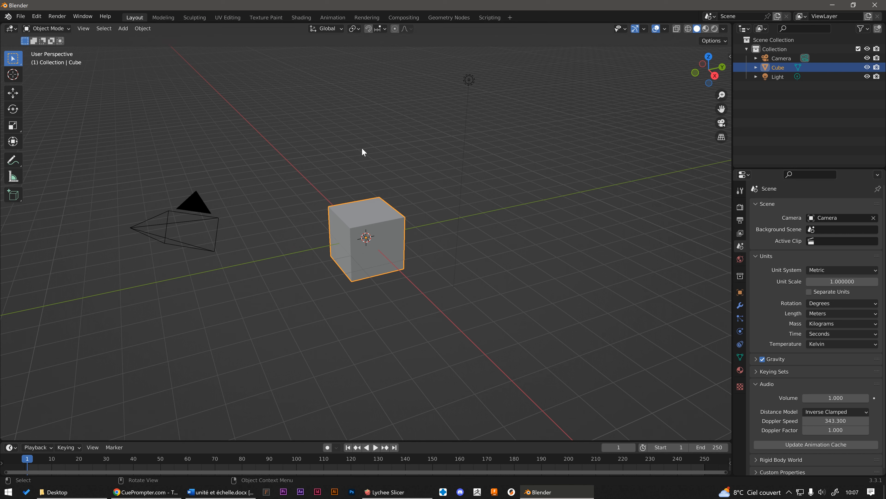
Check the grid scale in the new file's viewport overlay settings
left_click(644, 29)
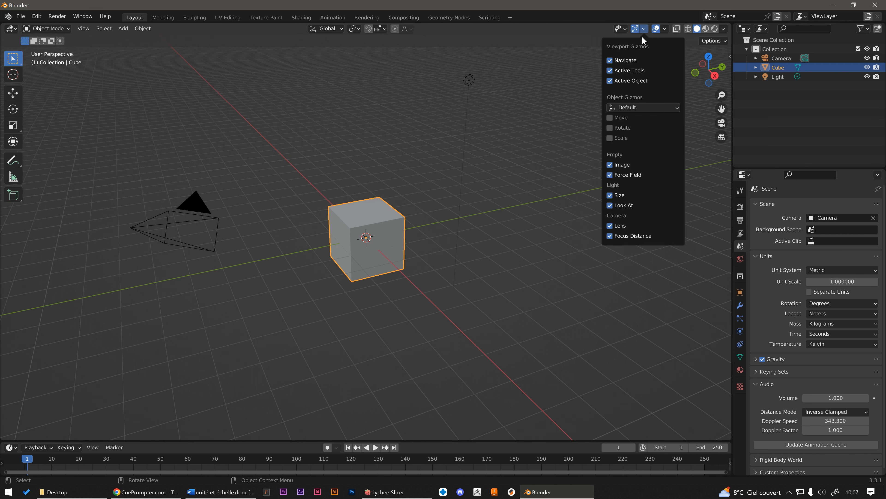
left_click(664, 30)
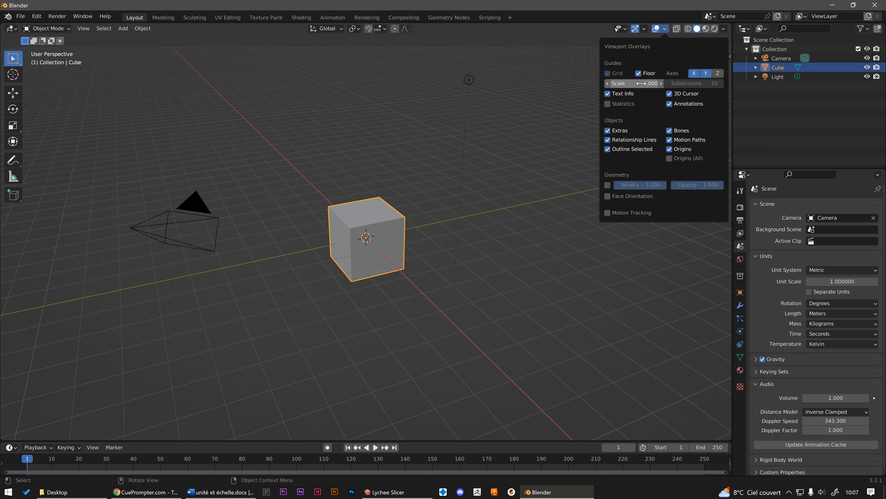
left_click_drag(531, 105, 533, 108)
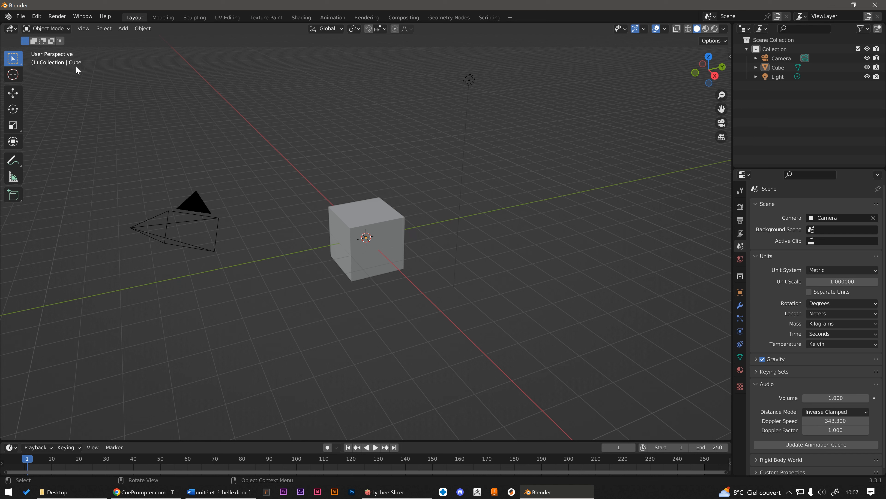
Open start_project.blend from the tuto folder
left_click(20, 17)
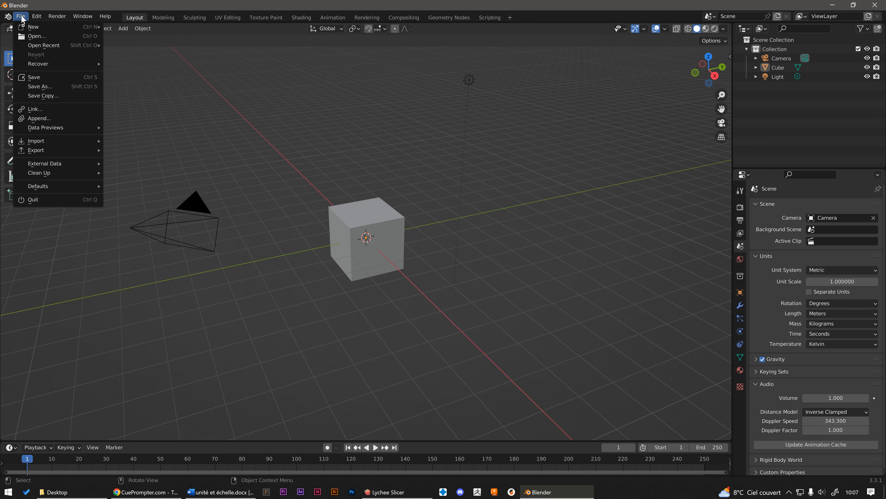
left_click(34, 39)
left_click(461, 263)
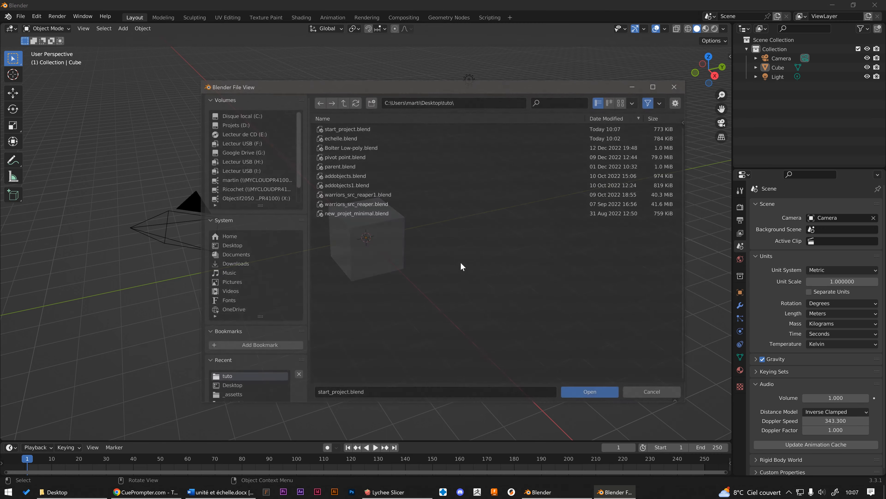
double_click(348, 128)
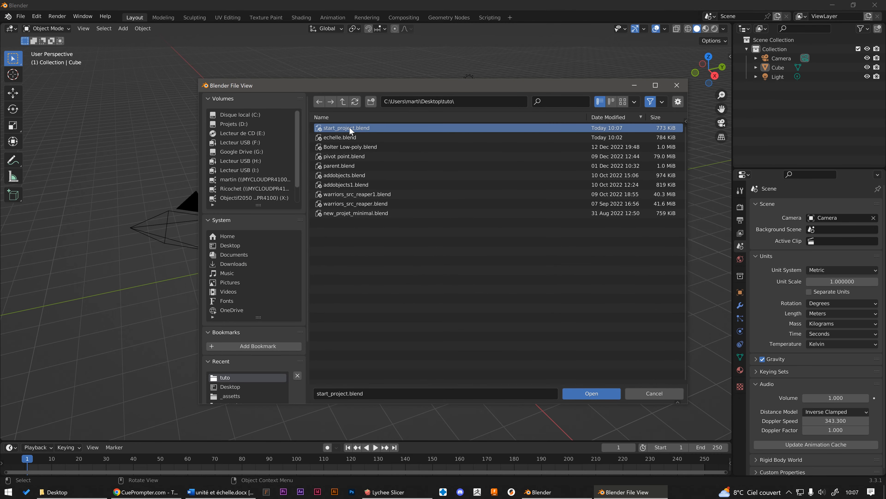
scroll(407, 227, "up", 2)
middle_click_drag(365, 269, 382, 196, "shift")
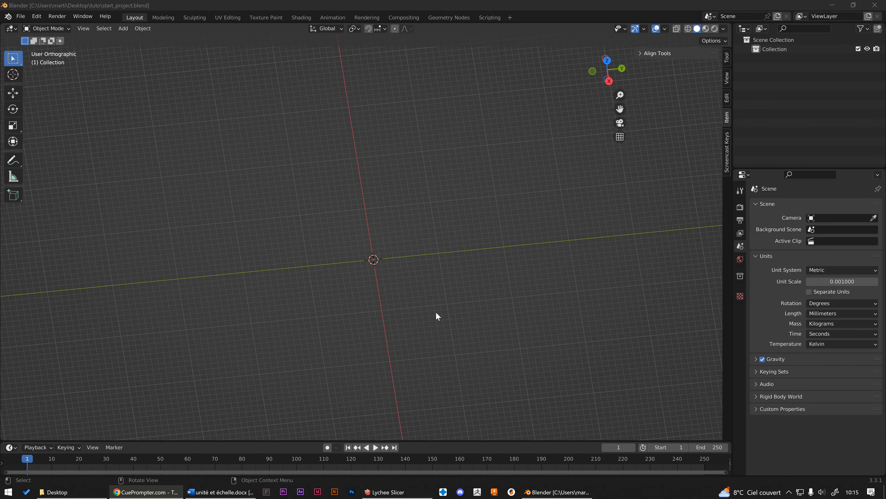
Reopen start_project.blend from the list of recent files
left_click(21, 17)
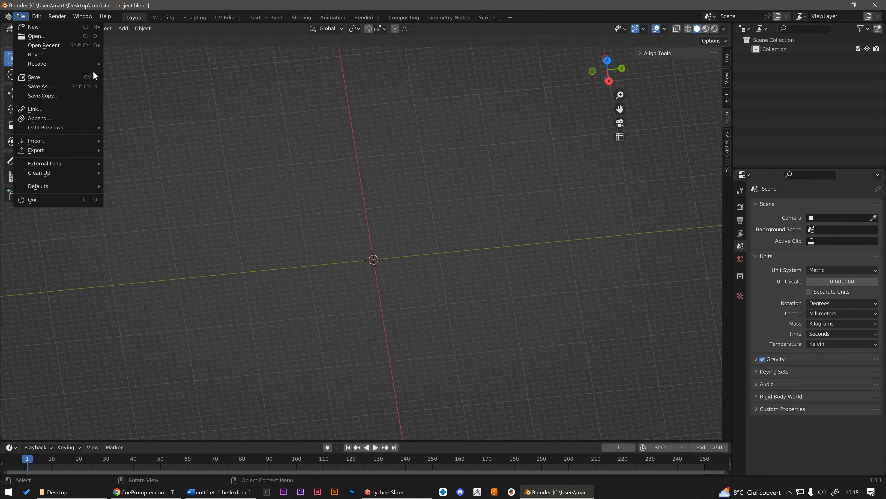
mouse_move(69, 66)
mouse_move(63, 45)
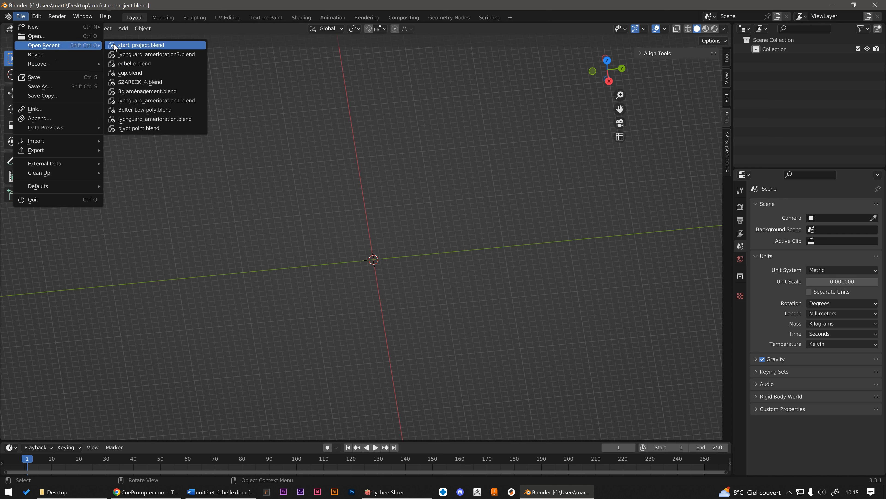
left_click(121, 47)
Open the recent file lychguard_amerioration3.blend and view the whole miniature
left_click(20, 16)
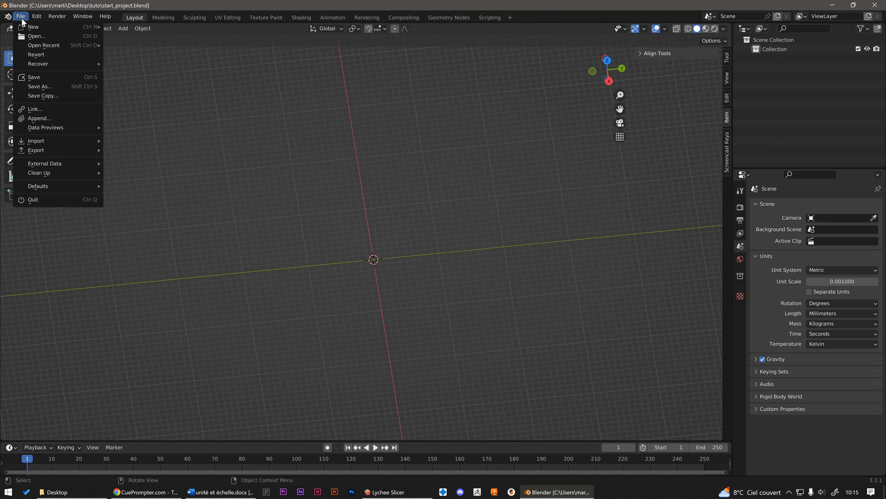
left_click(140, 54)
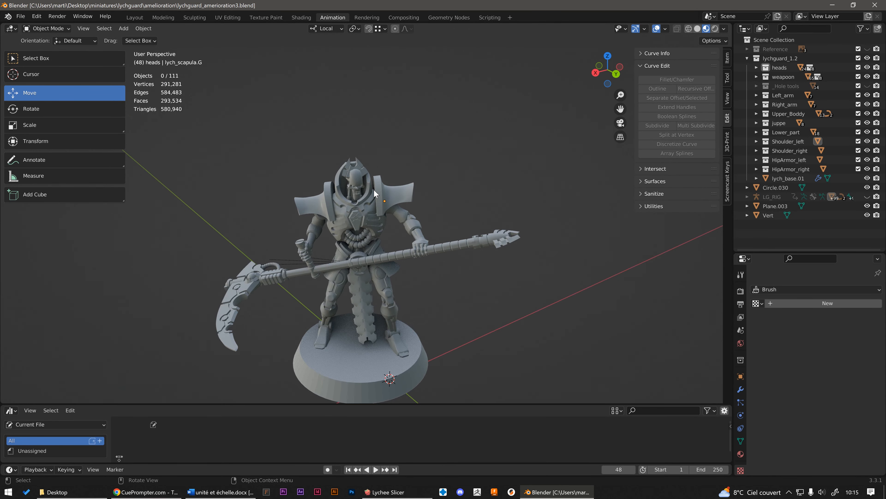
scroll(374, 189, "up", 2)
middle_click_drag(374, 192, 318, 186, "shift")
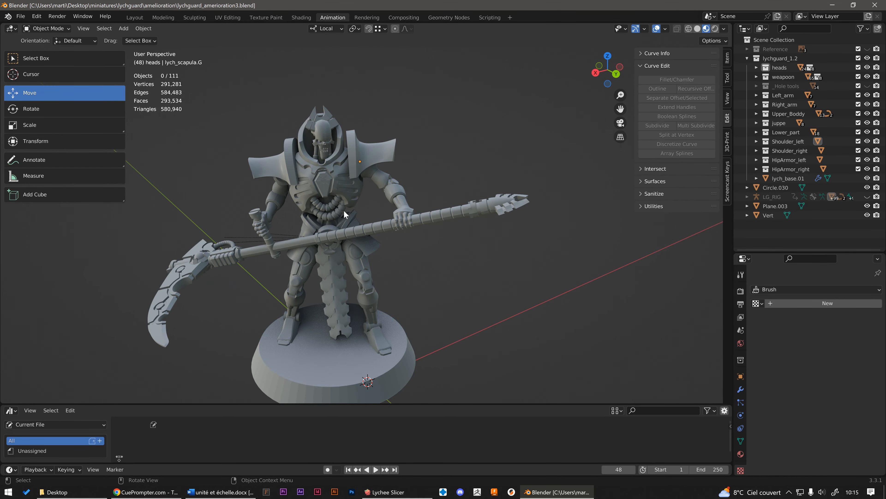
mouse_move(357, 207)
middle_mouse_down()
mouse_move(346, 201)
mouse_move(356, 198)
middle_mouse_up()
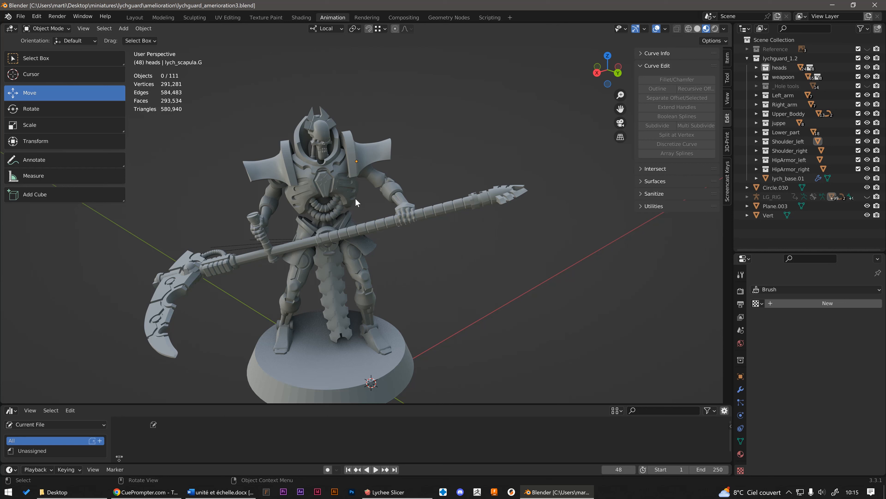
scroll(360, 192, "down", 2)
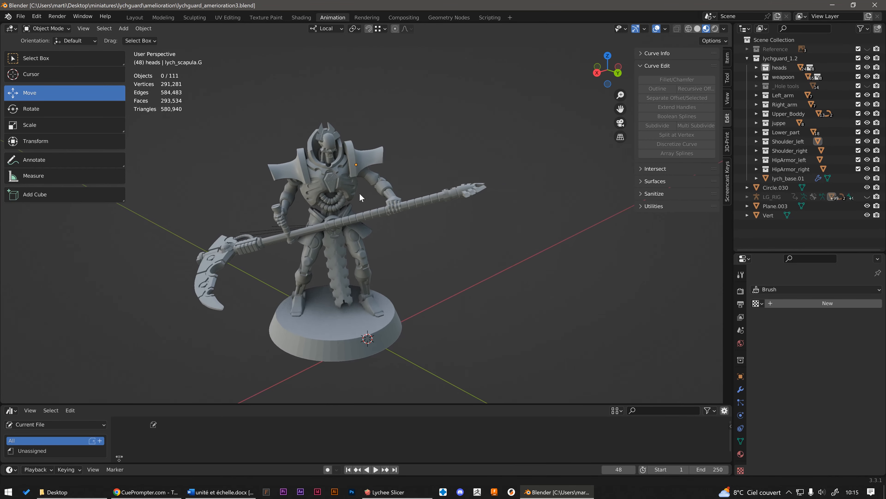
Place the 3D cursor away from the miniature, shifted by about X -33.05, Y 27.71 and Z 5.03 mm
scroll(370, 202, "down", 2)
scroll(370, 202, "down", 6)
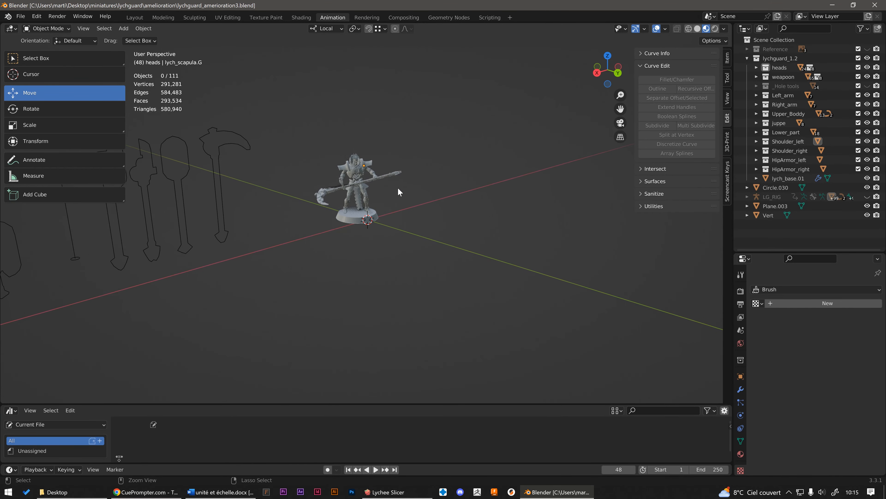
mouse_move(387, 207)
middle_mouse_down("shift")
mouse_move(204, 329)
mouse_move(144, 352)
mouse_move(381, 323)
mouse_move(244, 362)
mouse_move(391, 306)
middle_mouse_up("shift")
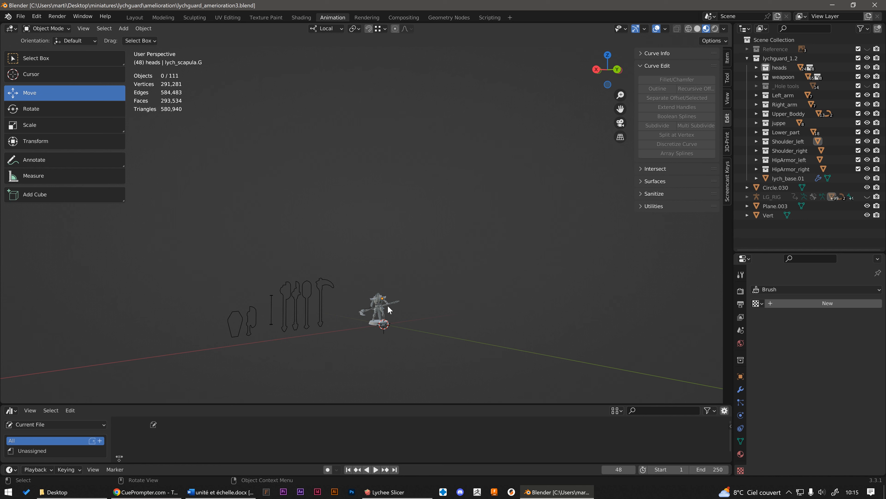
right_click_drag(442, 303, 467, 301, "shift")
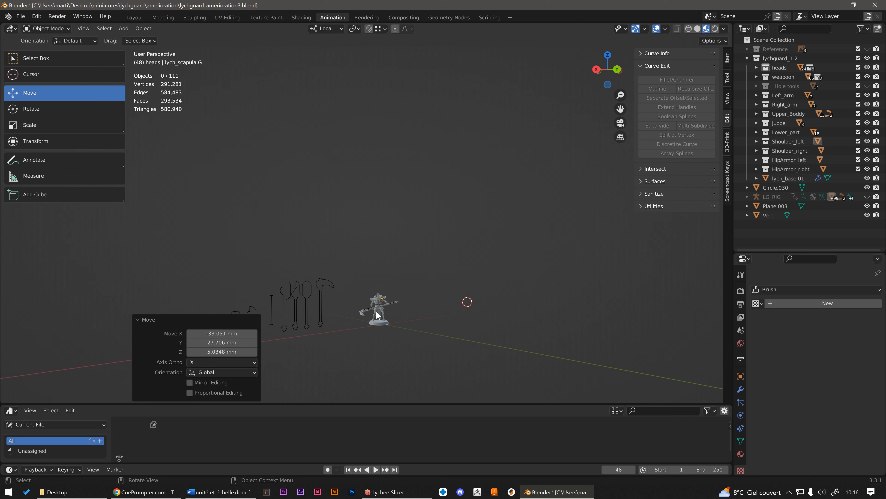
Examine the miniature's torso, ribbed tubes and weapon shaft in close-up
scroll(392, 303, "up", 10)
middle_click_drag(376, 331, 431, 255, "shift")
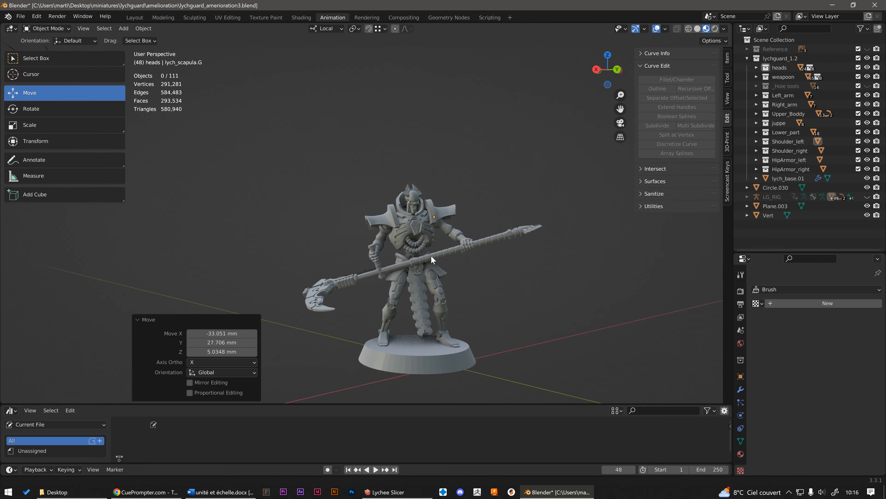
scroll(411, 265, "up", 1)
scroll(412, 265, "up", 8)
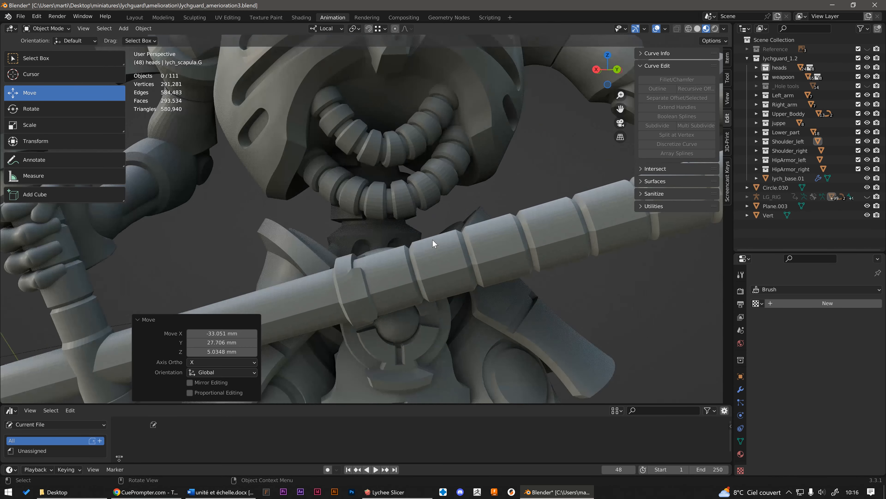
scroll(414, 240, "down", 8)
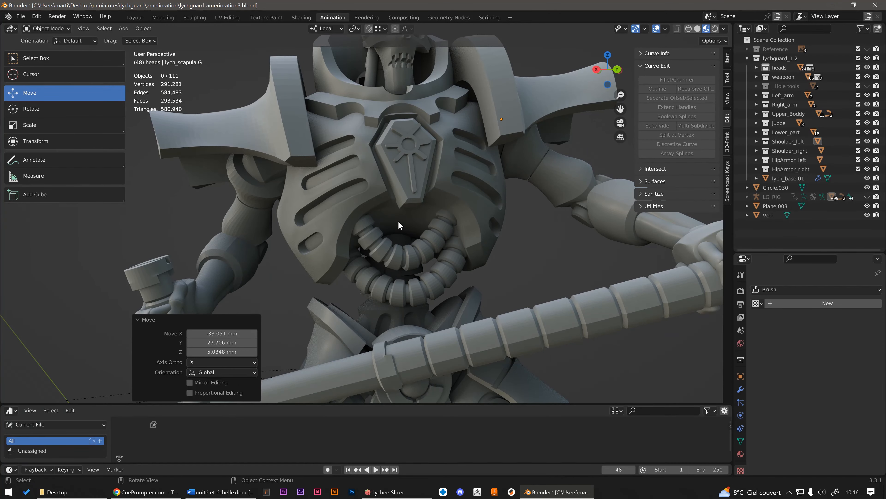
middle_click_drag(398, 220, 377, 345)
scroll(466, 208, "down", 2)
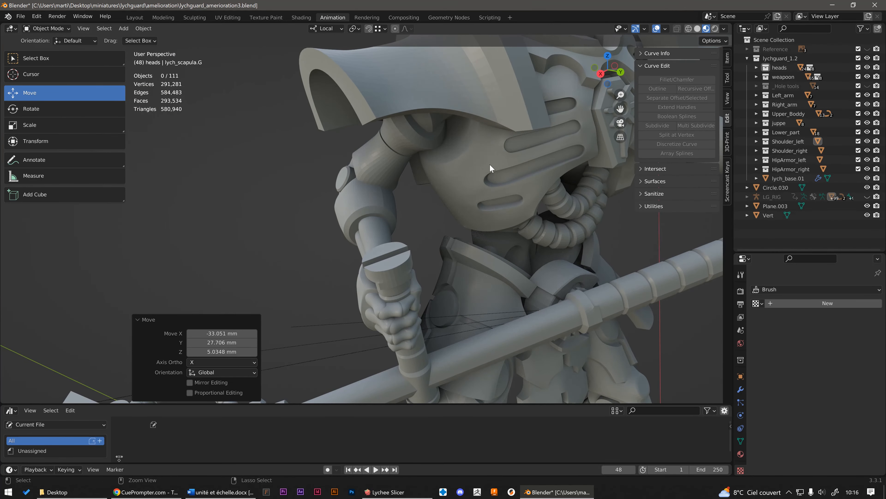
Examine the miniature's upper arm and the shoulder joint beneath the pauldron up close
left_click(471, 160)
scroll(385, 176, "up", 8)
scroll(384, 176, "down", 5)
left_click(458, 238)
scroll(458, 239, "up", 3)
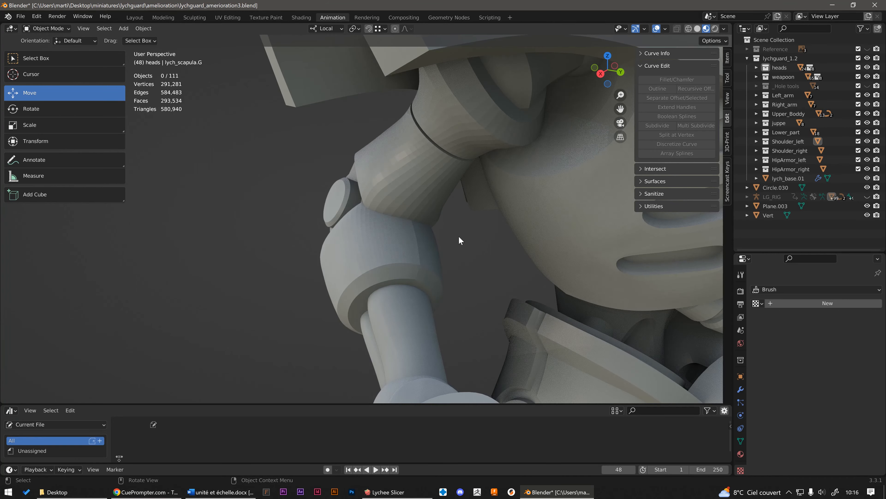
middle_click_drag(470, 223, 491, 213)
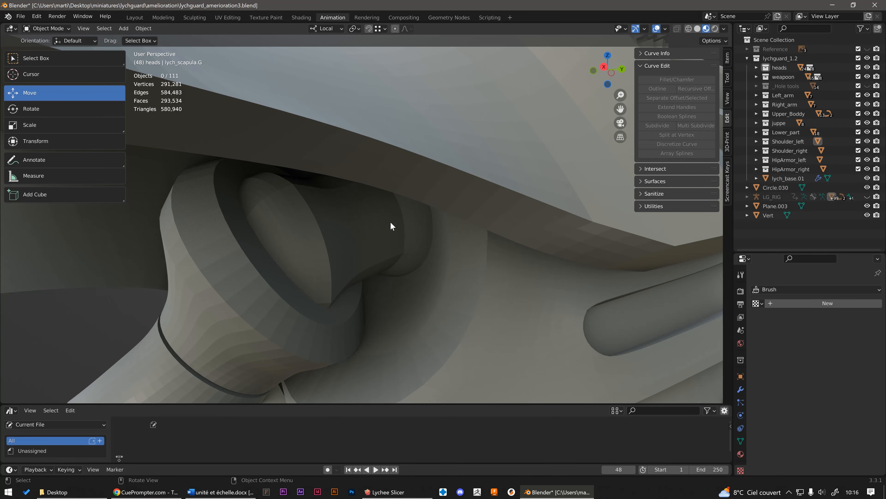
scroll(395, 224, "down", 8)
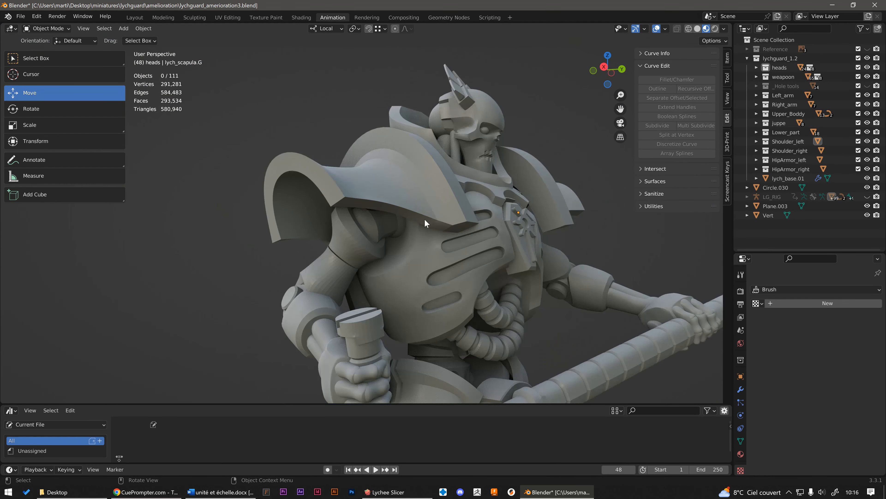
Inspect the coffin-shaped emblem on the miniature's chest up close
mouse_move(393, 224)
middle_mouse_down()
mouse_move(408, 224)
mouse_move(398, 226)
middle_mouse_up()
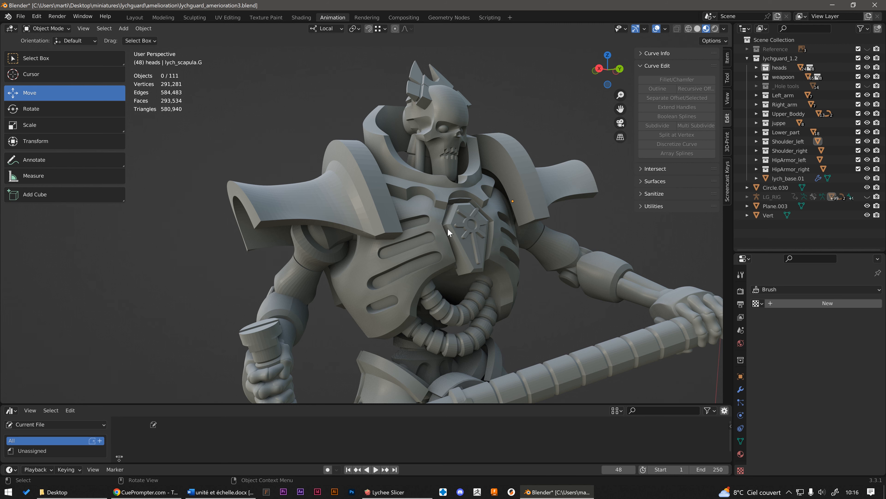
scroll(454, 245, "down", 4)
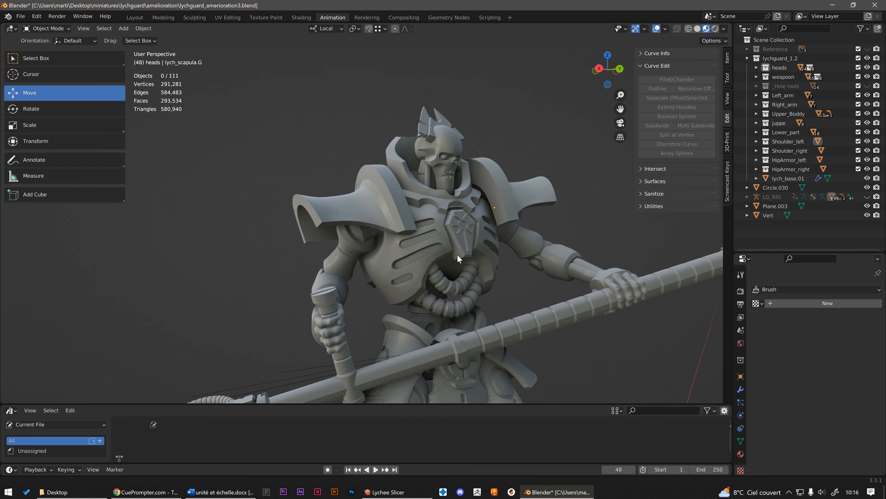
middle_click_drag(464, 223, 437, 217)
scroll(453, 223, "up", 5)
scroll(453, 222, "up", 3)
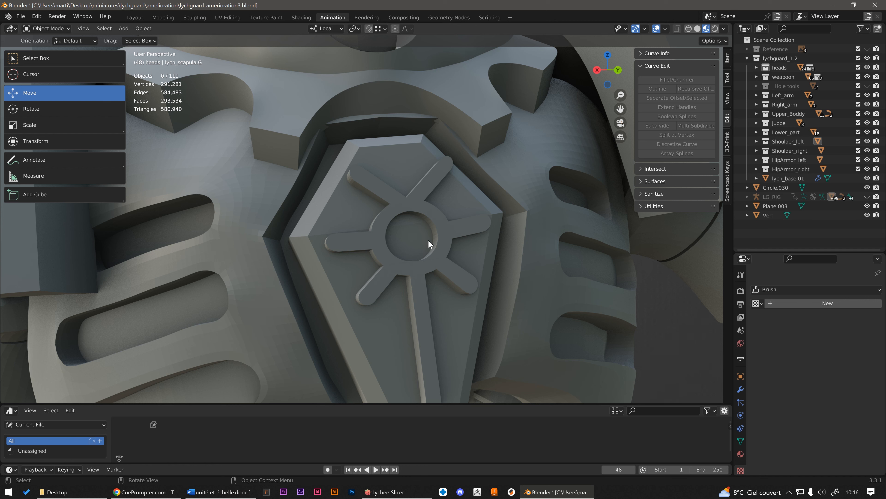
Frame the miniature's upper body in the orthographic Back view
scroll(432, 234, "down", 5)
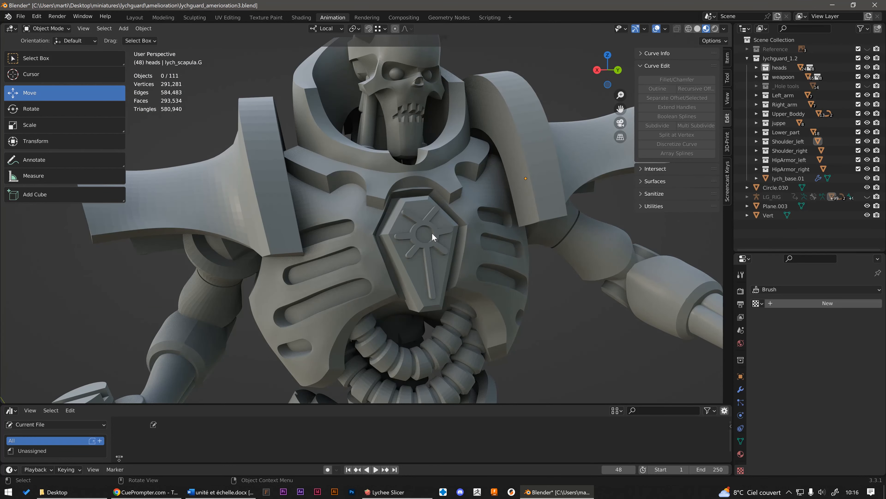
scroll(433, 234, "down", 8)
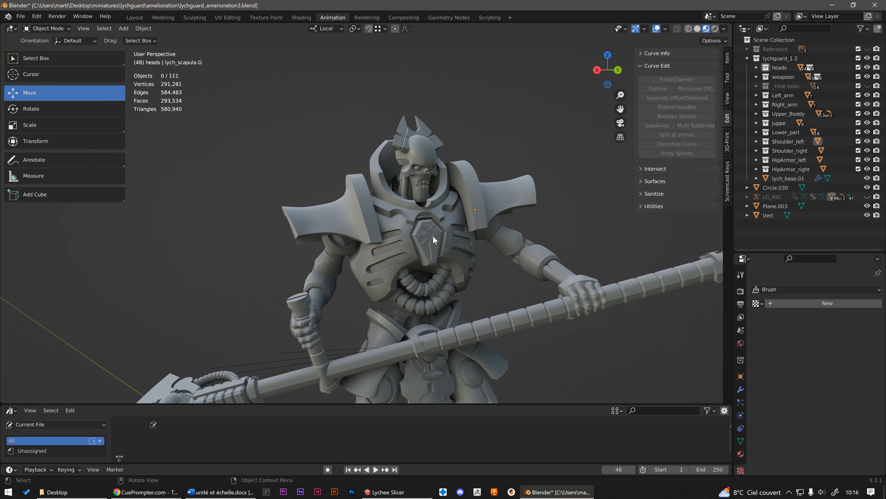
mouse_move(435, 241)
middle_mouse_down()
mouse_move(423, 234)
mouse_move(432, 199)
middle_mouse_up()
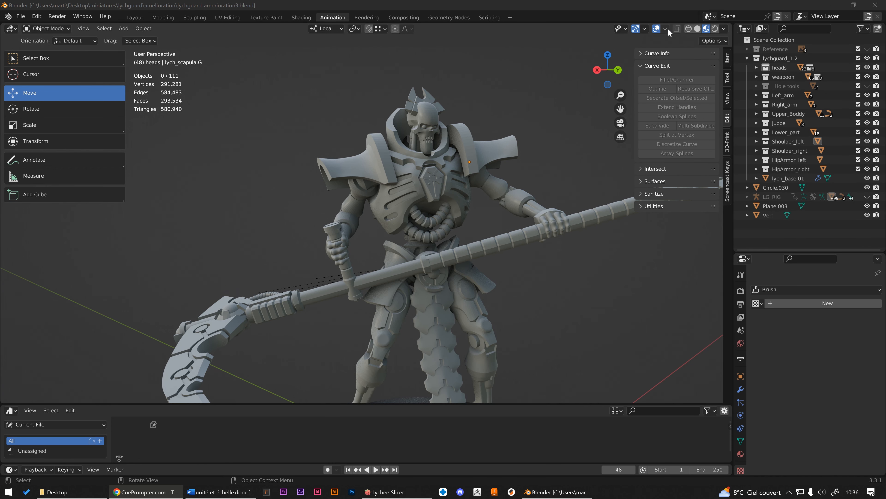
left_click(667, 29)
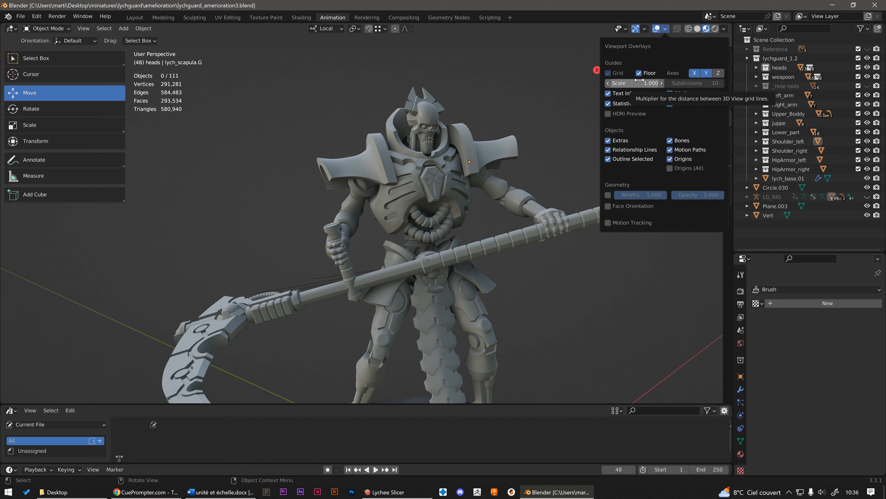
middle_click_drag(484, 105, 450, 115)
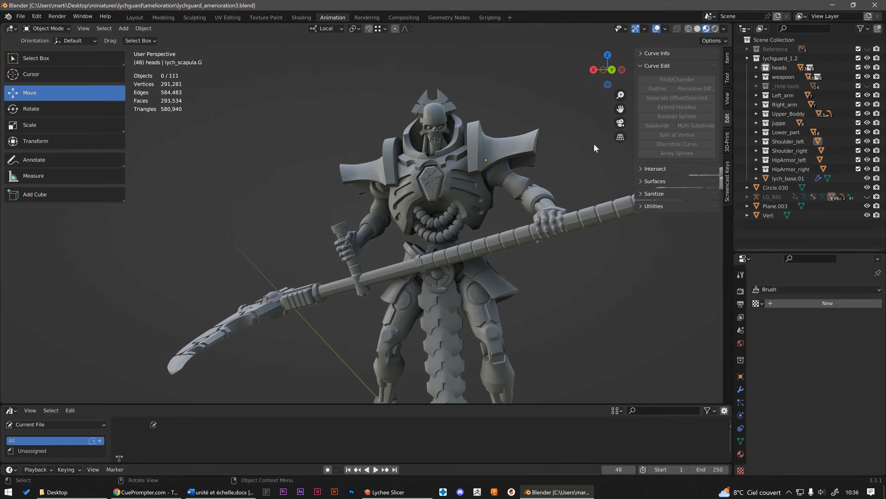
left_click(619, 137)
middle_click_drag(497, 154, 475, 137)
scroll(415, 155, "up", 2)
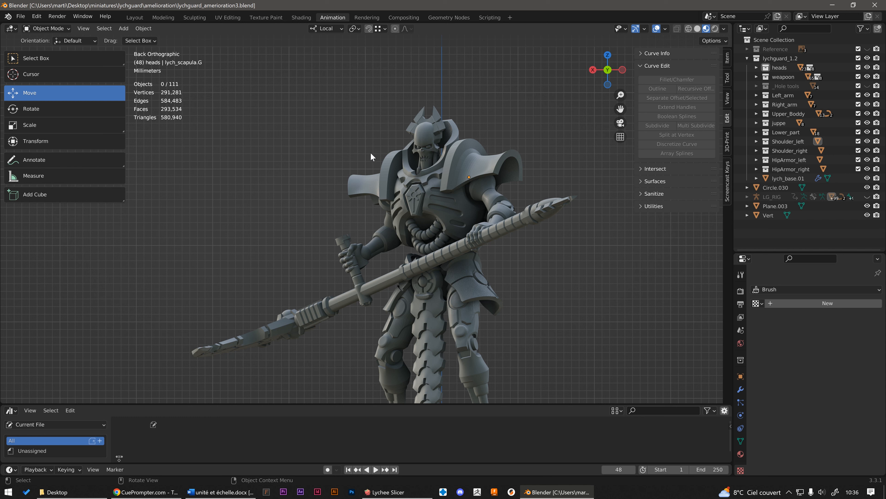
Set the viewport overlay grid scale to 0.00005
left_click(665, 28)
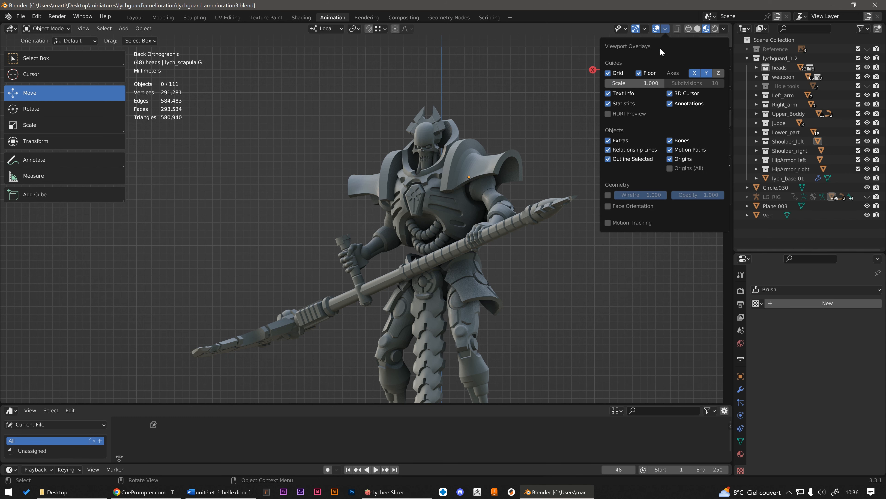
left_click(635, 84)
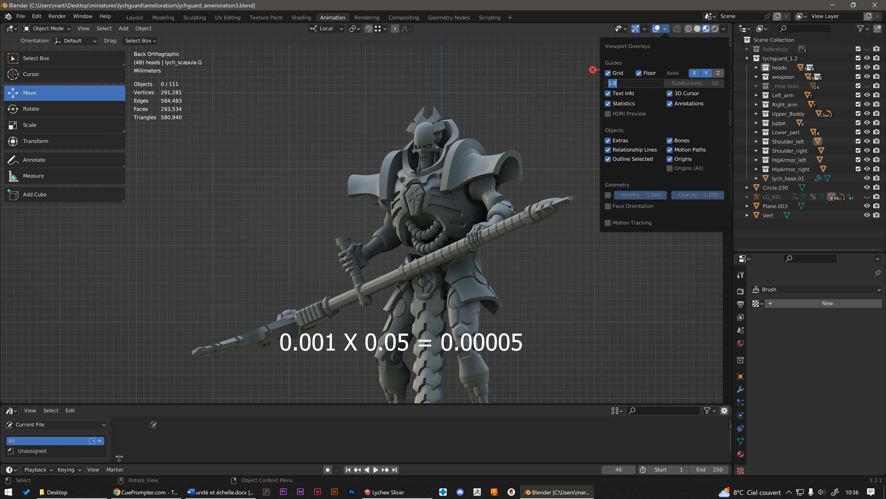
type("0.00005")
key("Return")
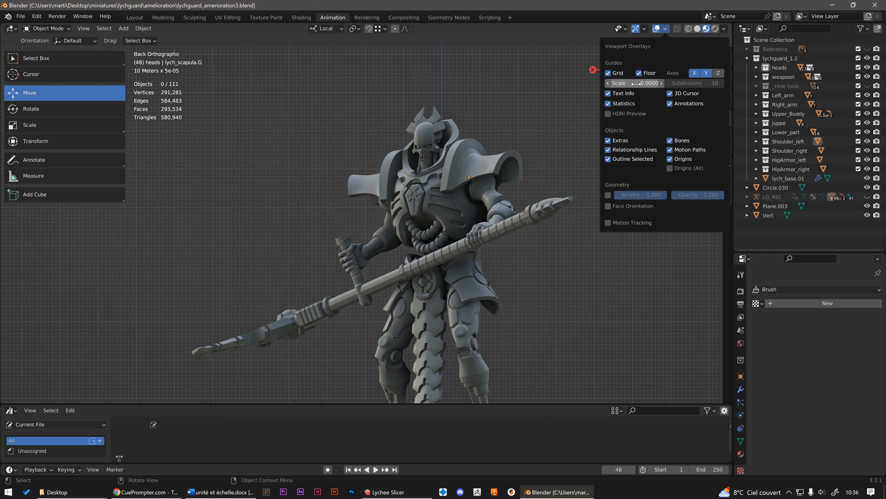
Place the 3D cursor in the empty space beside the miniature's head and add a mesh cube there
scroll(371, 129, "up", 8)
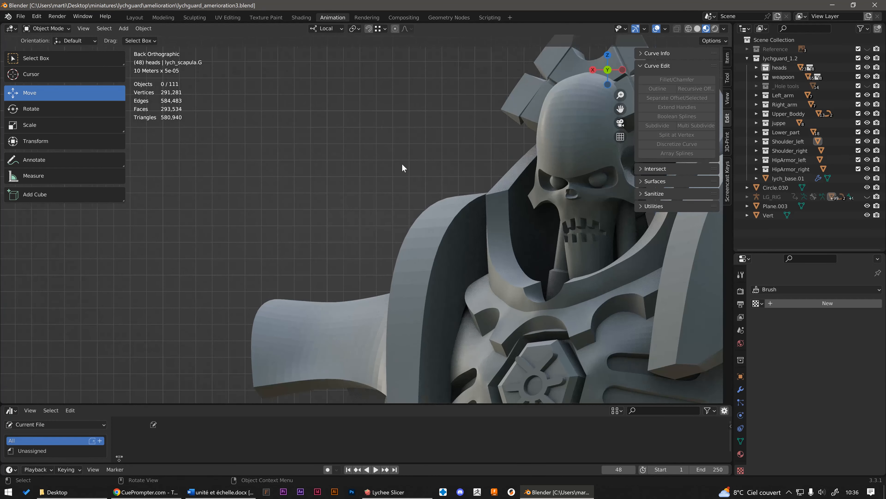
right_click(465, 157)
right_click_drag(480, 154, 470, 152, "shift")
key("shift+a")
mouse_move(450, 157)
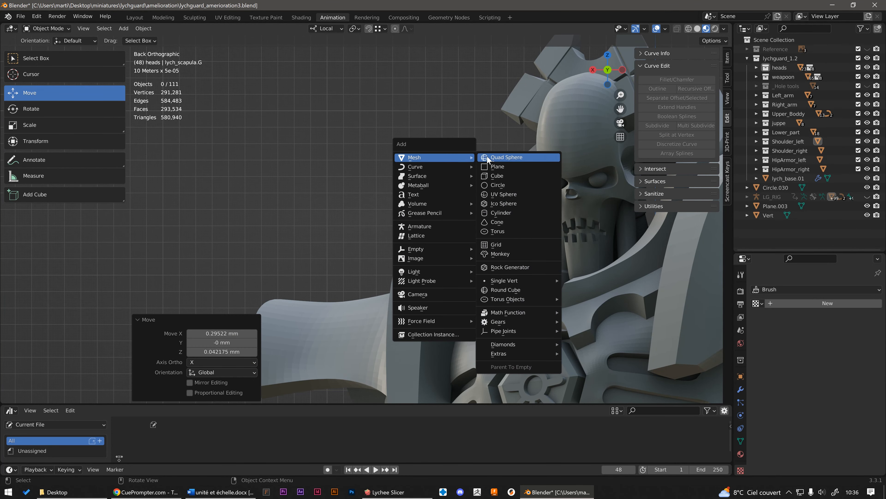
left_click(500, 175)
Set the new cube's size to 0.05 mm
left_click(241, 315)
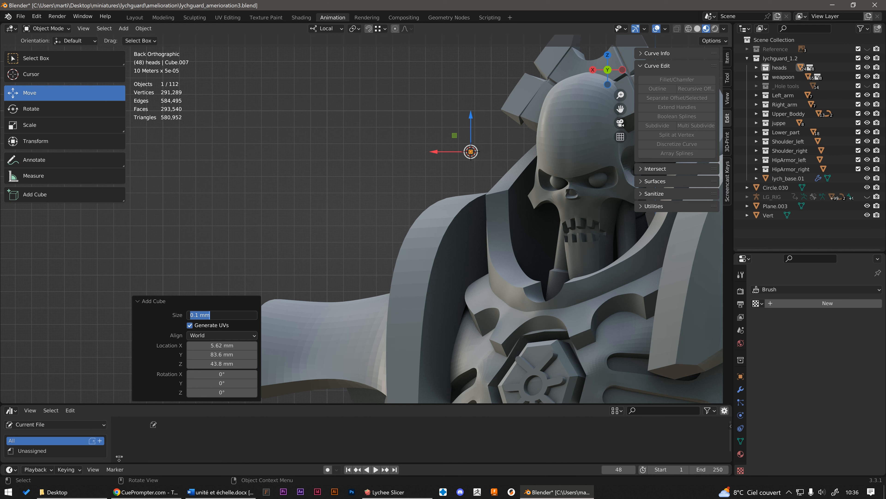
type("0.50")
key("Left")
key("Left")
type("0")
key("Return")
Shift the cube by about -0.048 mm in X and 0.023 mm in Z against the fine grid
scroll(477, 150, "up", 9)
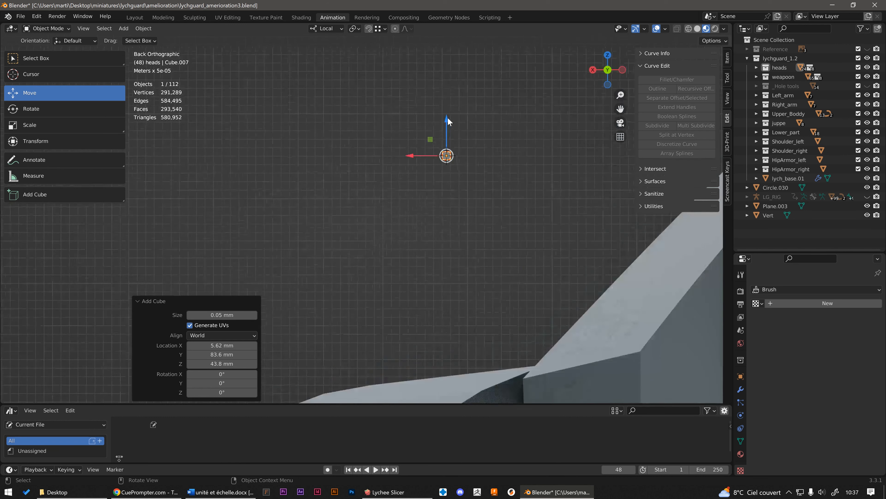
scroll(452, 147, "up", 5)
left_click_drag(420, 198, 444, 189)
scroll(480, 191, "down", 5)
scroll(479, 188, "up", 5)
scroll(445, 177, "down", 6)
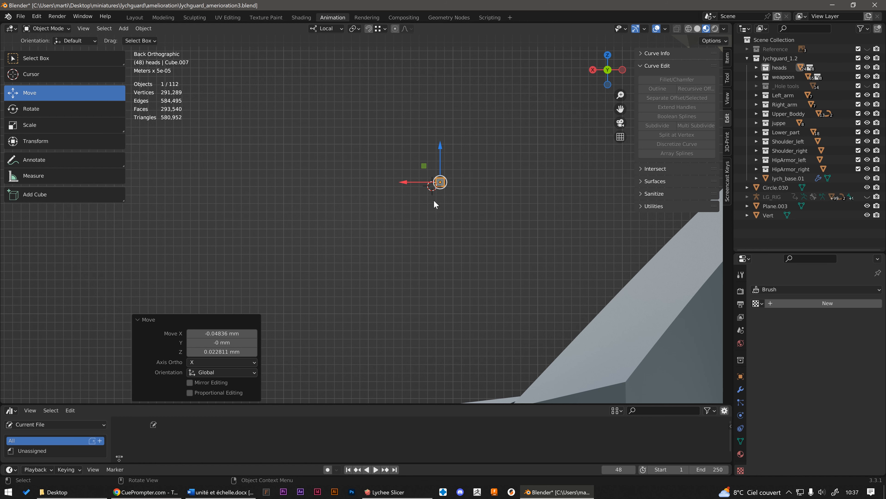
Move the cube closer to the skull, by about -1.09 mm in X and 0.03 mm in Z
scroll(470, 181, "down", 1)
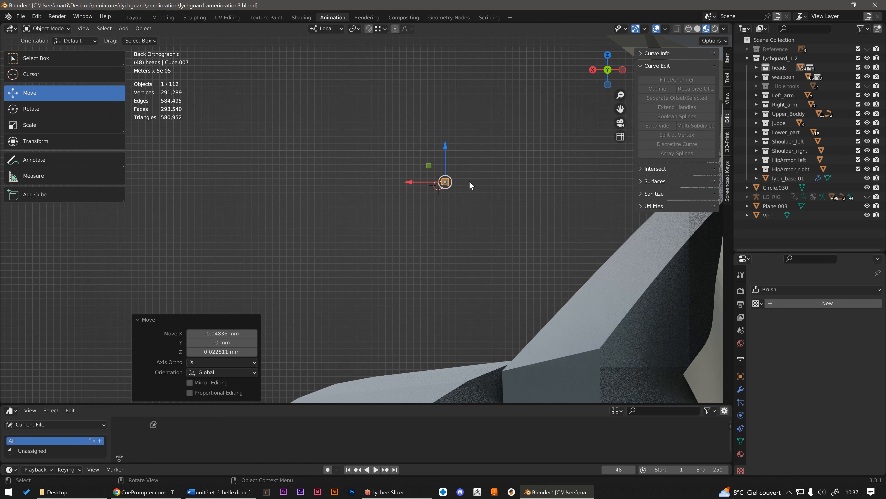
scroll(443, 178, "down", 8)
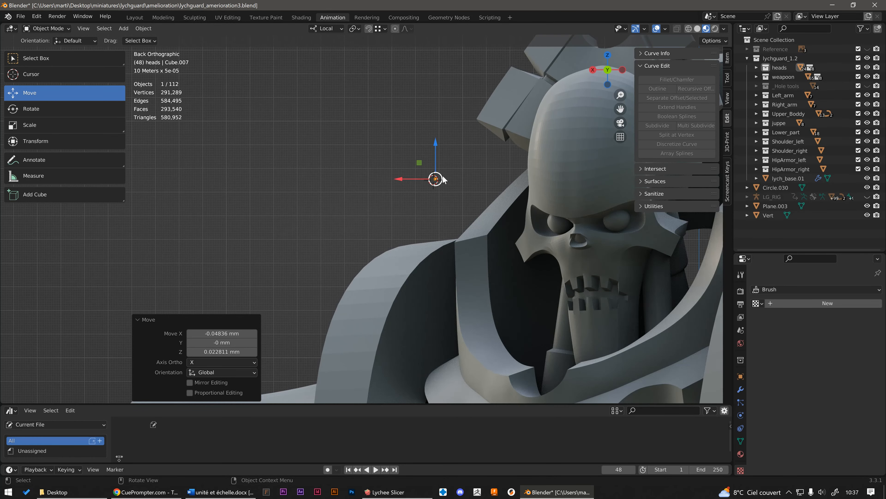
scroll(445, 179, "up", 2)
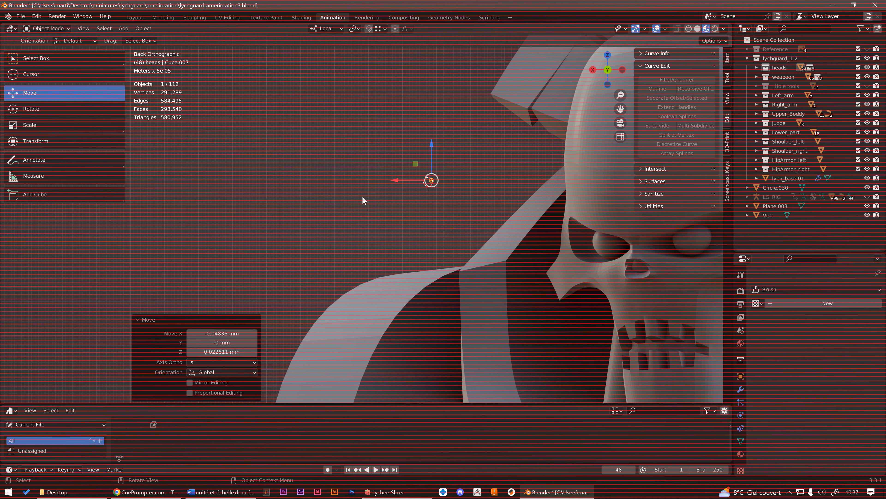
scroll(506, 208, "up", 1)
scroll(503, 205, "up", 2)
scroll(483, 192, "down", 3)
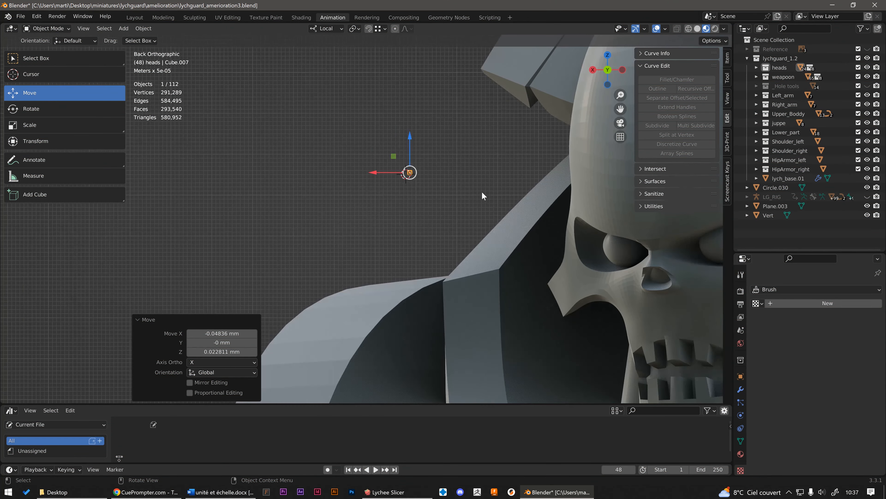
middle_click_drag(473, 178, 307, 158, "shift")
scroll(308, 159, "up", 2)
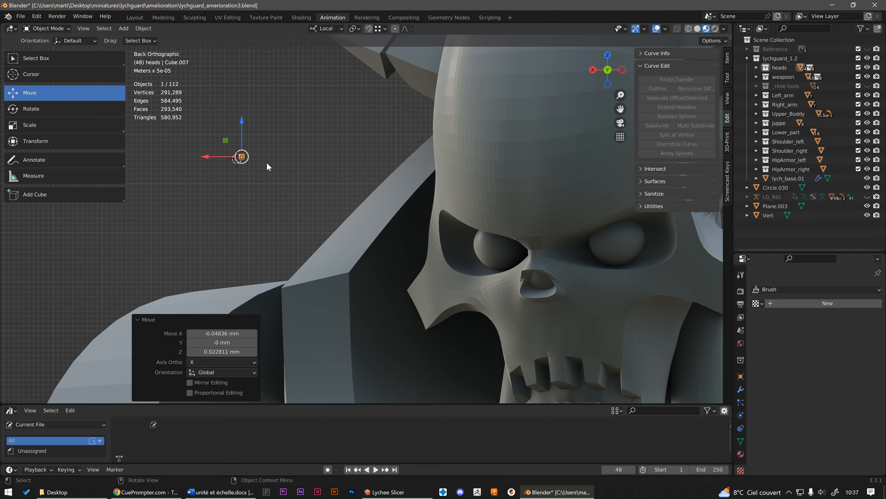
key("g")
left_click(386, 159)
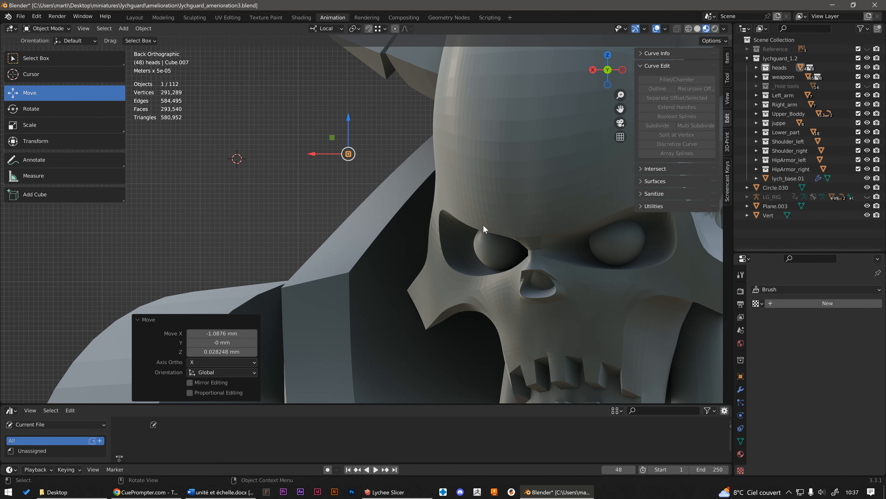
Switch the viewport to solid shading and open the crowned head mesh for editing with X-ray on
scroll(351, 131, "up", 2)
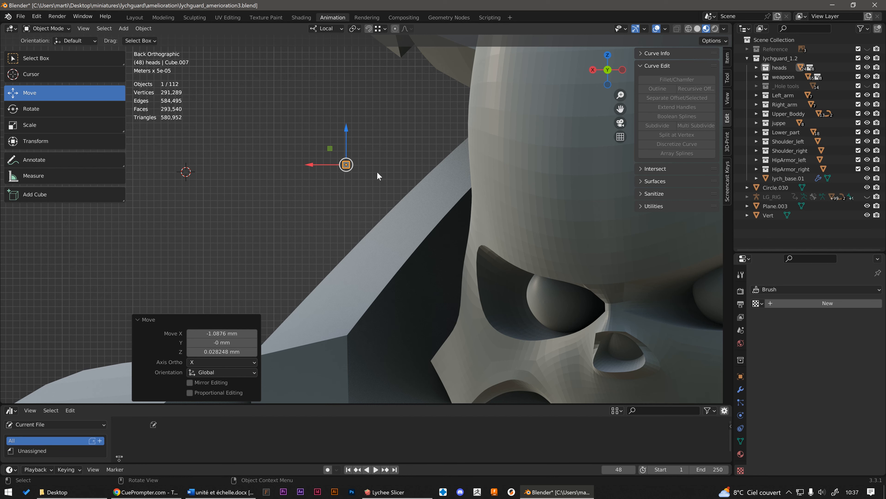
scroll(343, 171, "up", 3)
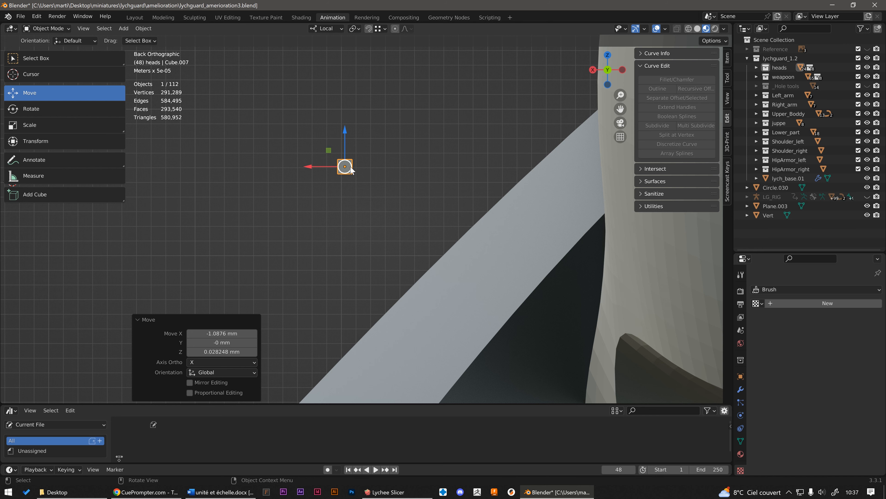
scroll(350, 166, "up", 2)
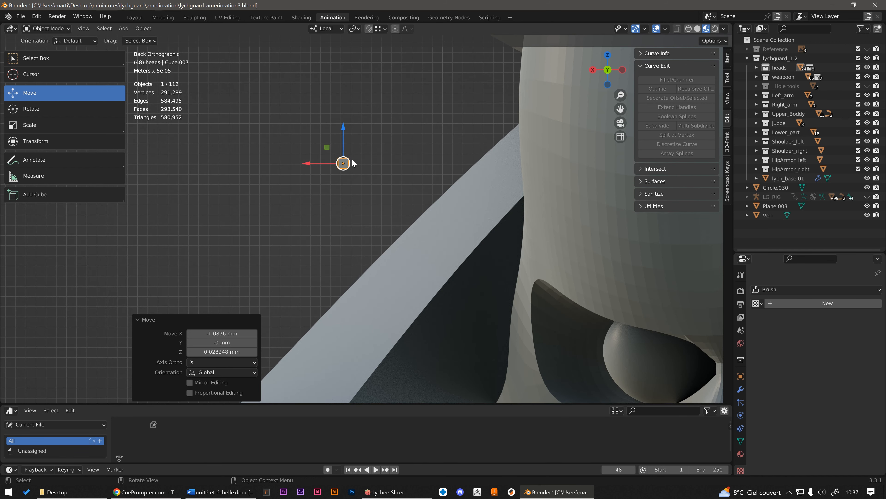
scroll(349, 163, "down", 4)
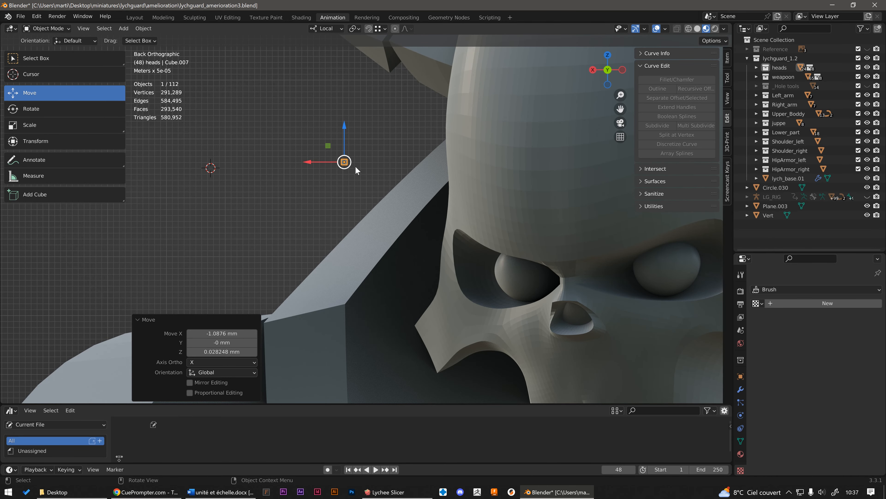
left_click(697, 29)
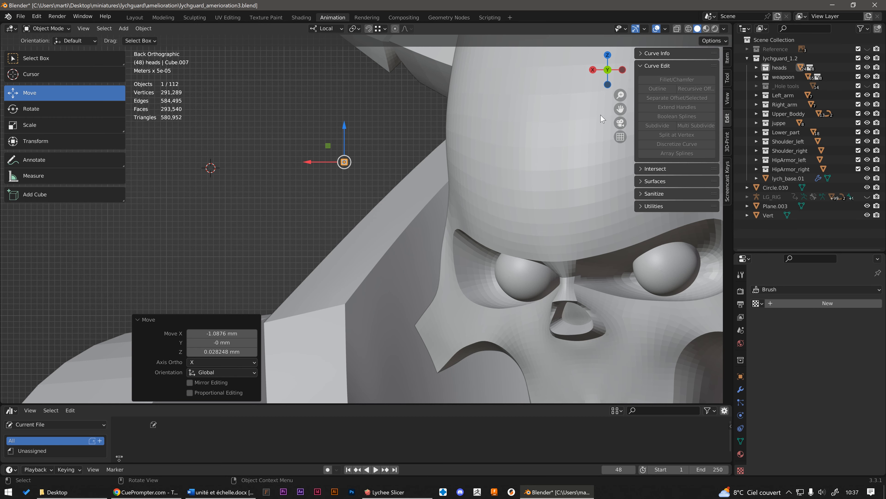
left_click(542, 264)
key("alt+z")
key("Tab")
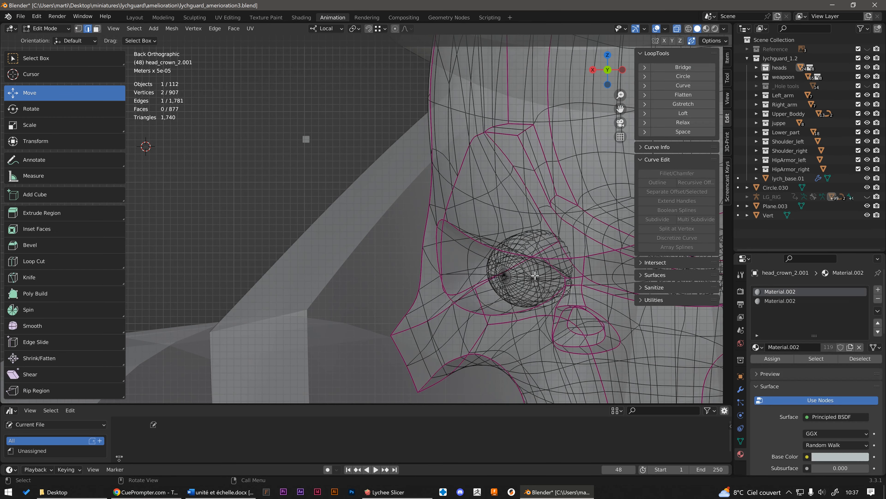
Extrude the ring of faces around the eyeball's pole by about 0.1 mm and compare its size with the grid in X-ray
scroll(496, 276, "up", 5)
left_click(496, 275)
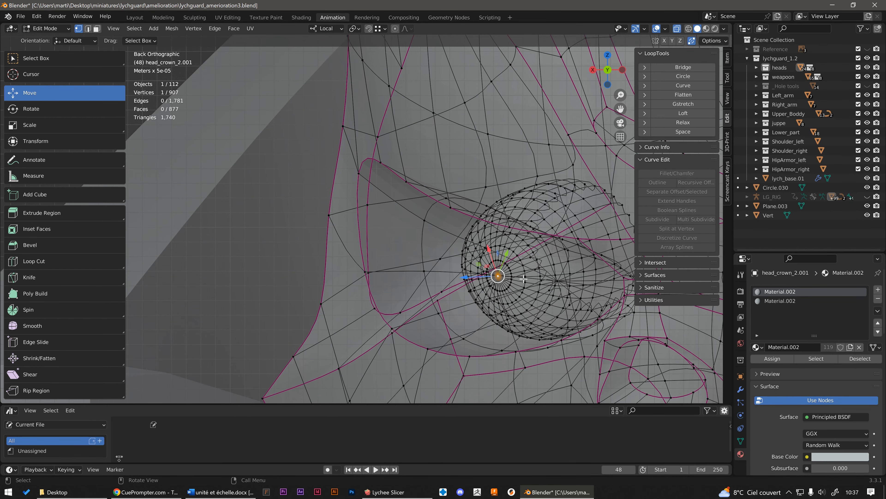
key("ctrl+KP_Add")
key("alt+z")
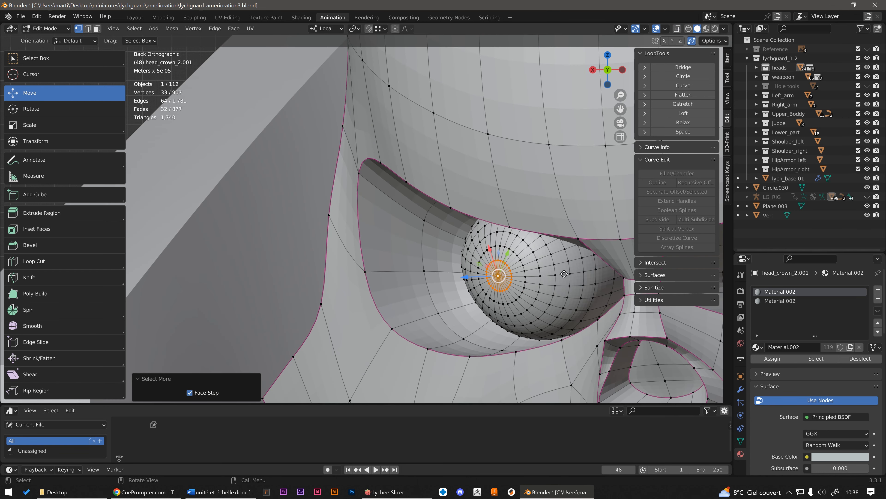
key("e")
right_click(517, 275)
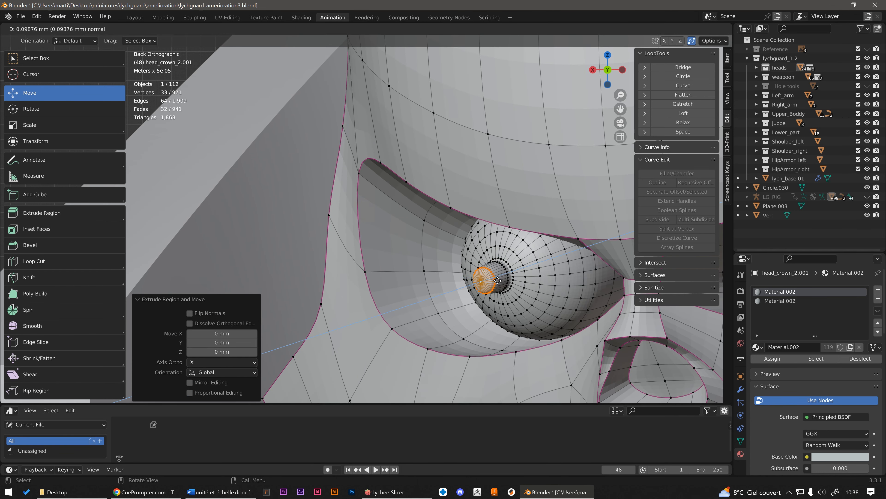
key("Tab")
key("alt+z")
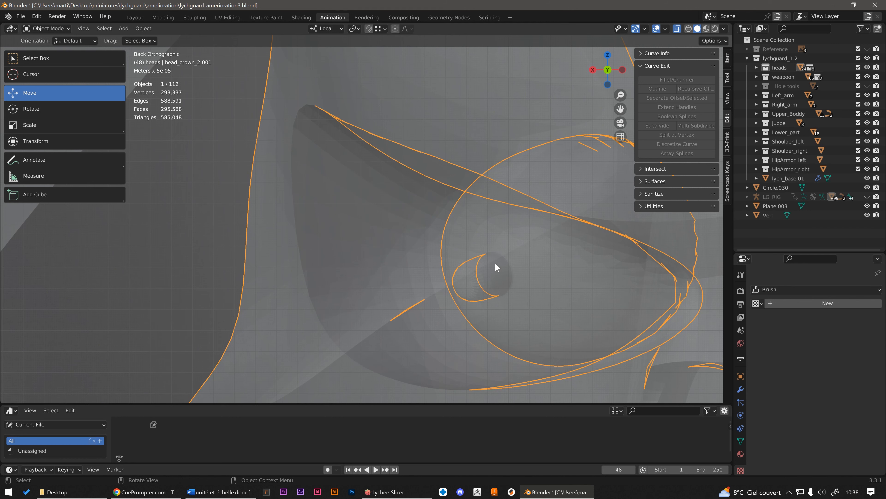
scroll(496, 267, "up", 3)
scroll(498, 251, "down", 2)
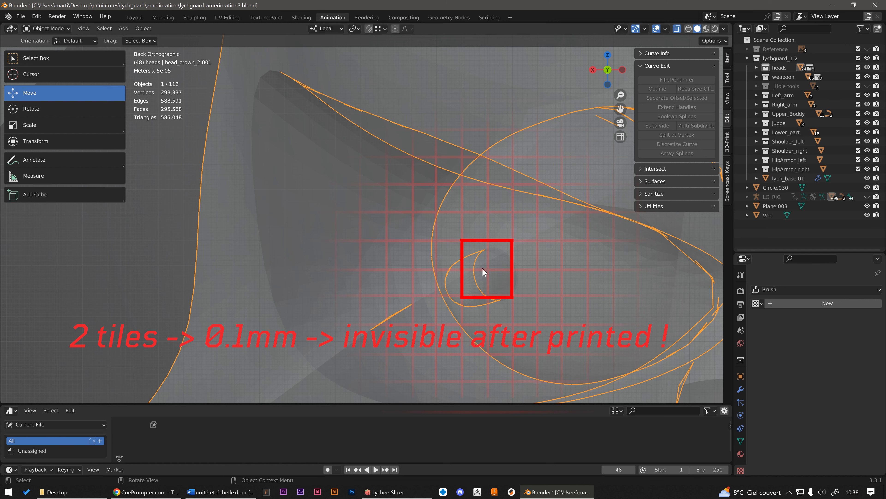
scroll(480, 257, "down", 4)
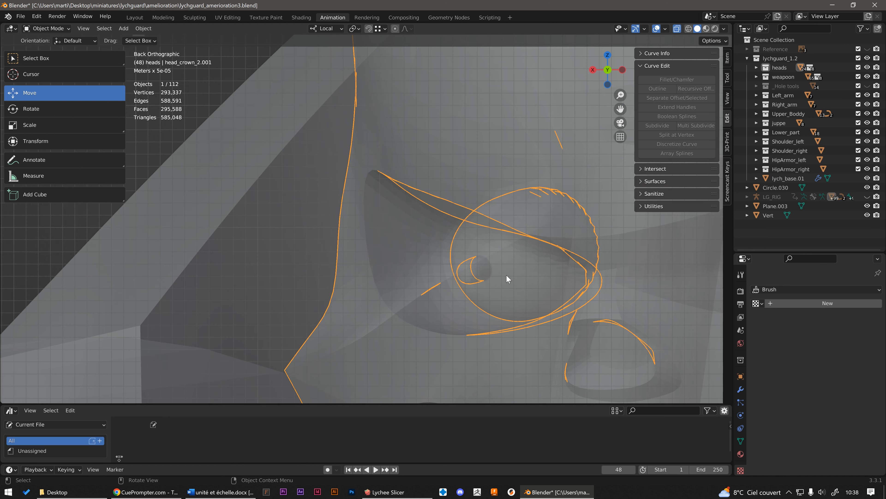
Undo the eyeball extrusion and return the head to Object Mode with X-ray off
key("alt+z")
key("Tab")
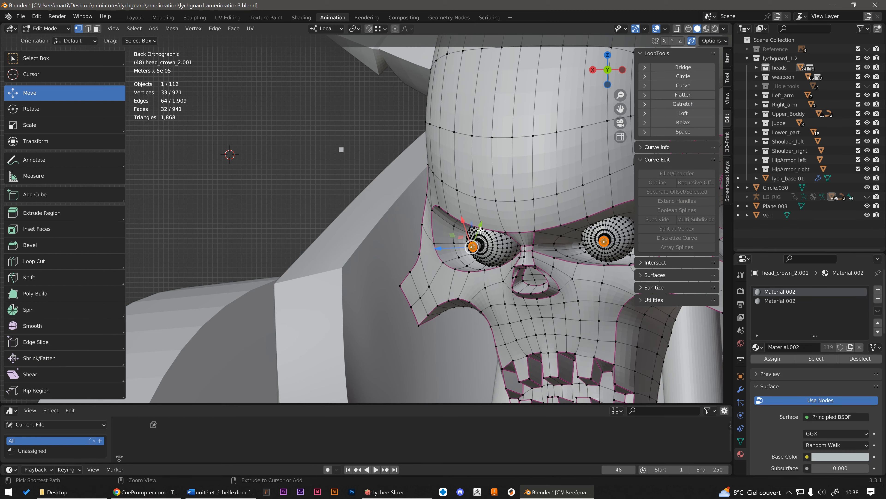
key("Tab")
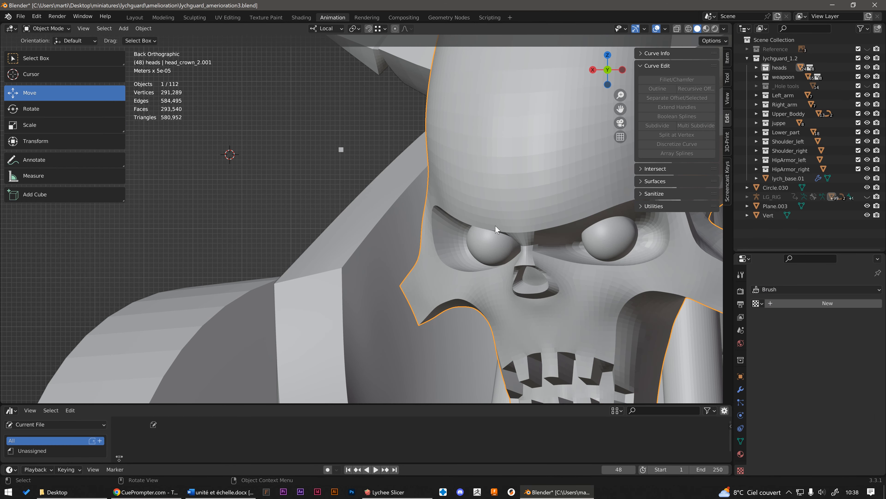
scroll(491, 244, "up", 2)
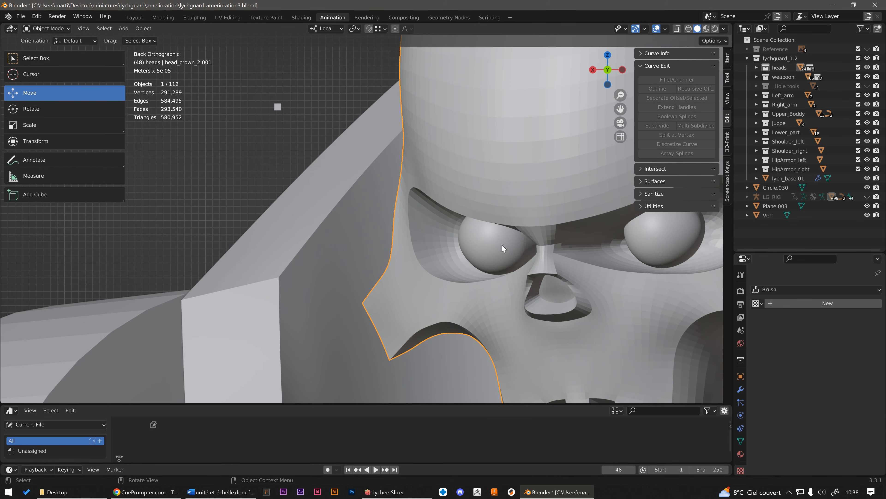
Inspect individual eyeball faces of the head mesh against the grid in Edit Mode with X-ray, returning to Object Mode
key("Tab")
key("3")
left_click(492, 239)
key("alt+z")
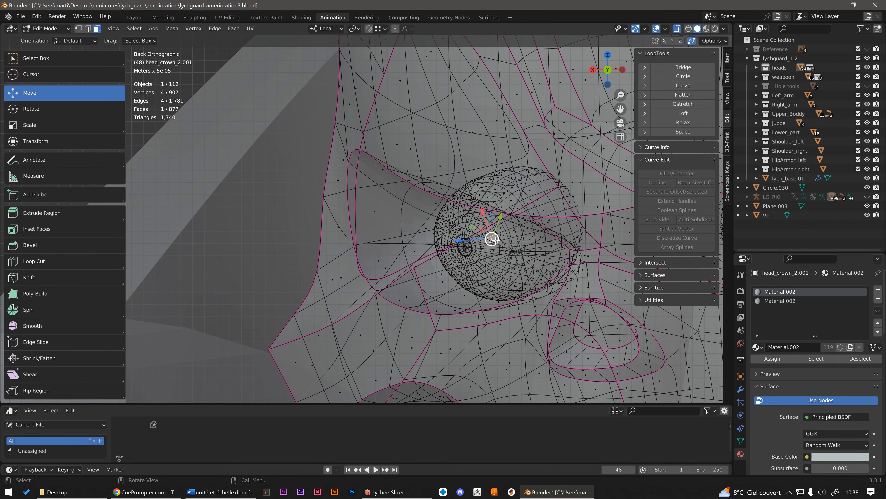
scroll(491, 234, "up", 10)
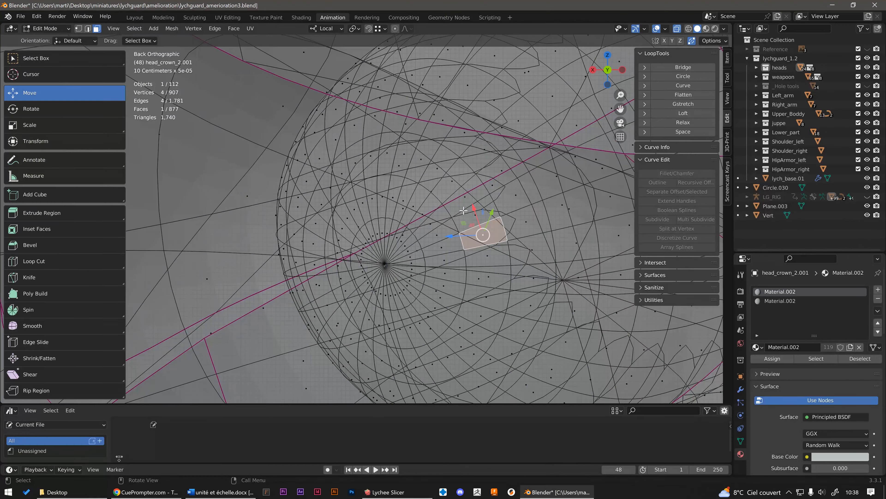
left_click(533, 228)
scroll(531, 227, "down", 2)
scroll(530, 226, "down", 2)
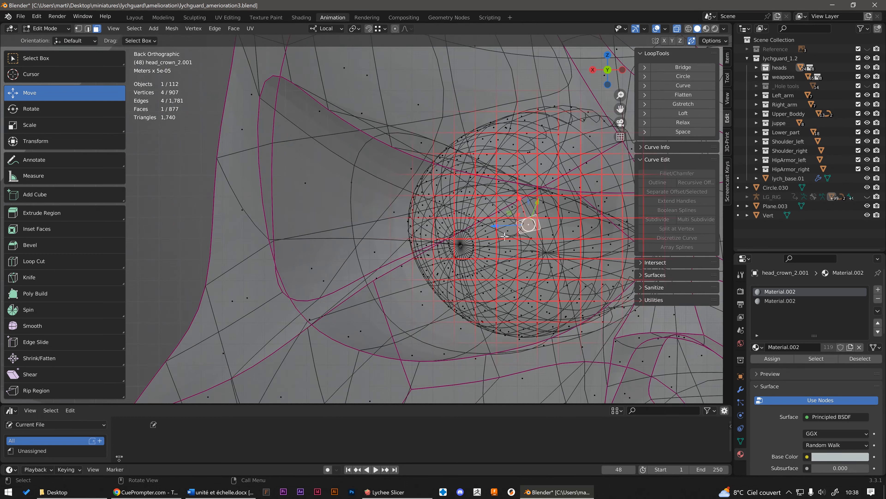
scroll(509, 227, "down", 4)
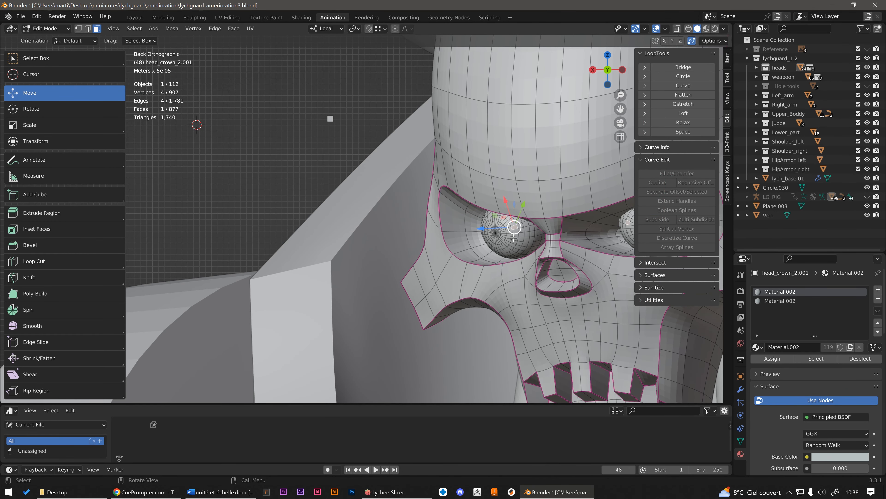
key("Tab")
Switch to Lychee Slicer and display the small cube at scale in the export view
scroll(512, 229, "down", 2)
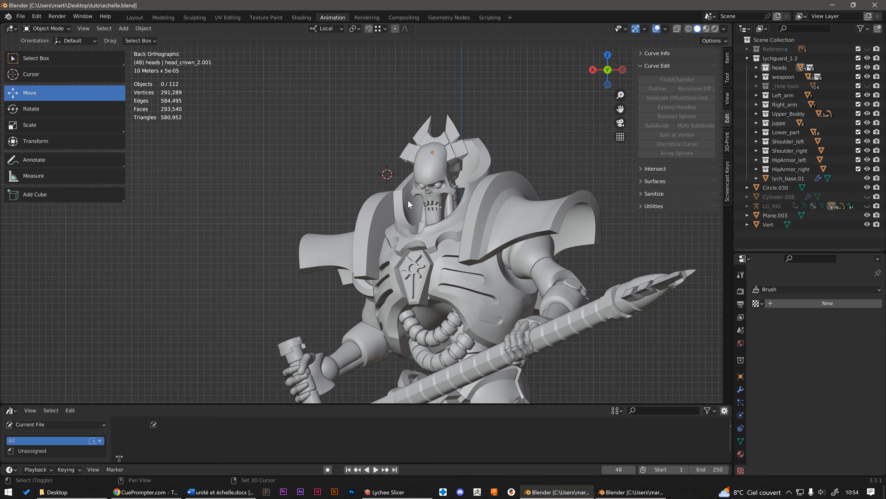
middle_click_drag(408, 199, 330, 99, "shift")
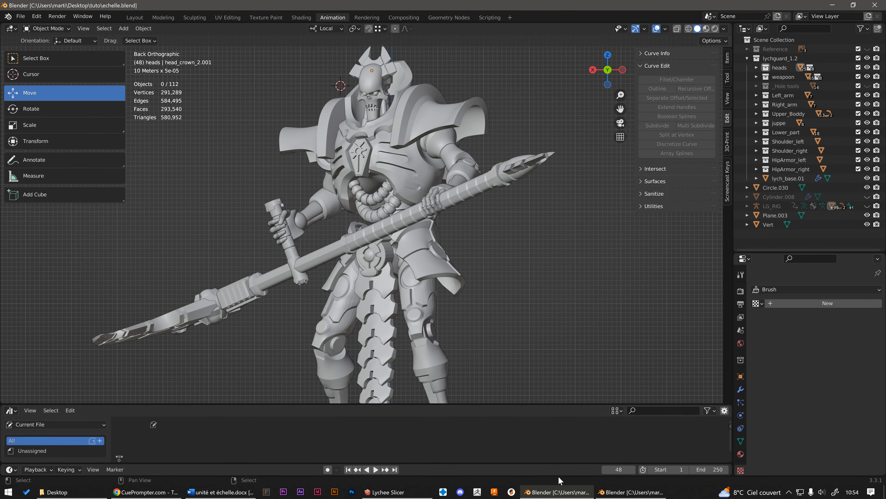
left_click(412, 492)
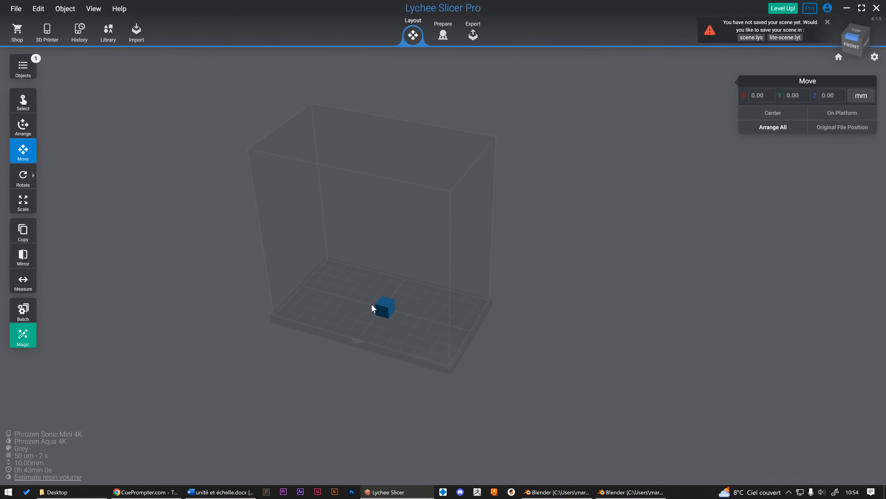
left_click(477, 37)
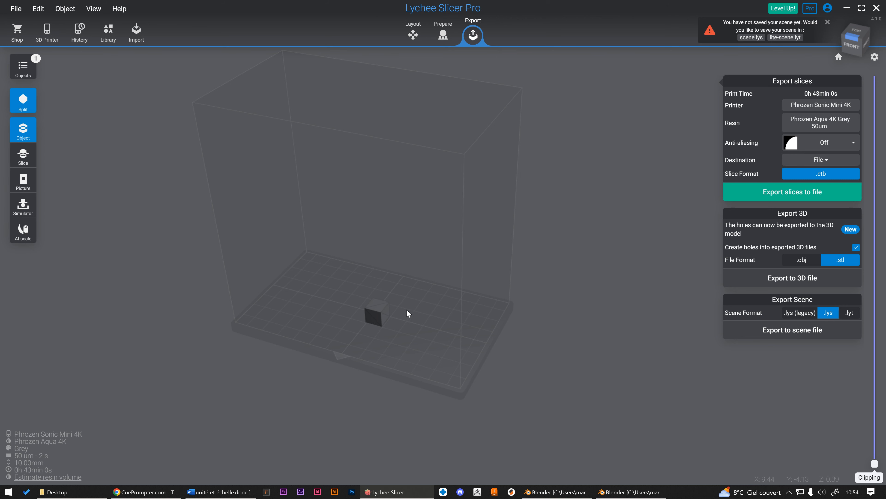
left_click(28, 234)
Examine the cube's real-world size against the soda can, pen and banana from several angles
scroll(341, 250, "down", 1)
left_click_drag(341, 250, 315, 233)
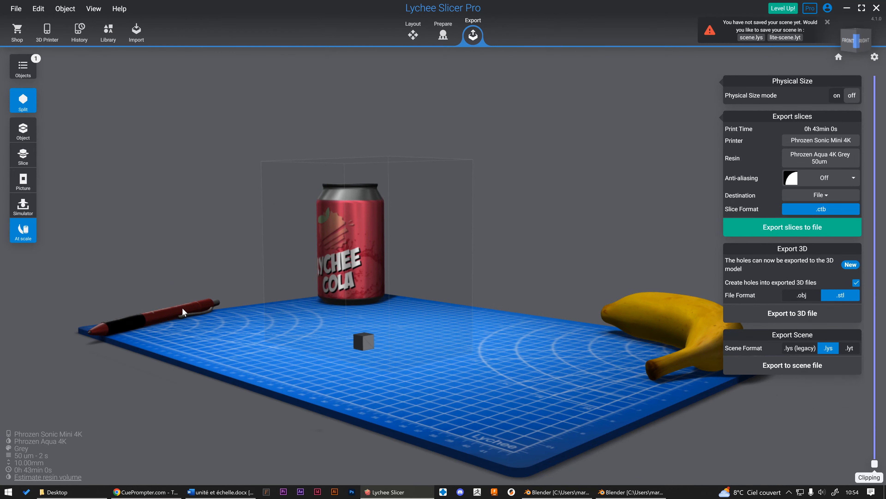
left_click_drag(182, 310, 591, 289)
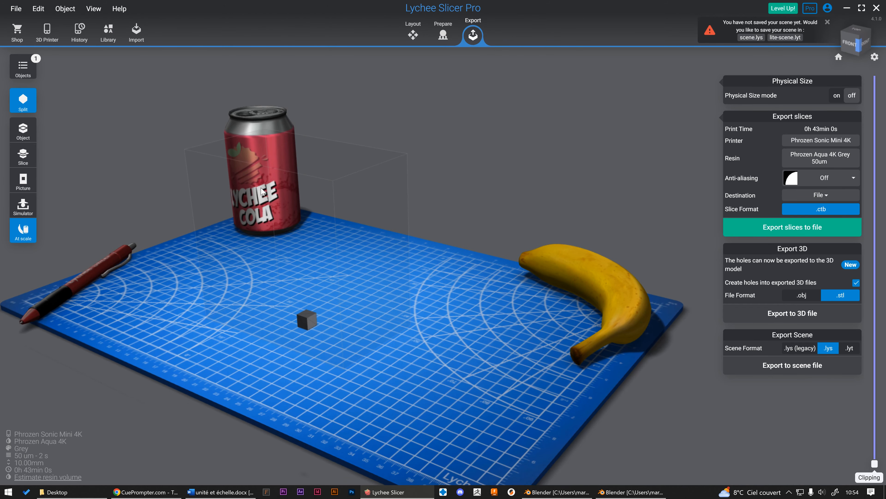
left_click_drag(327, 278, 324, 317)
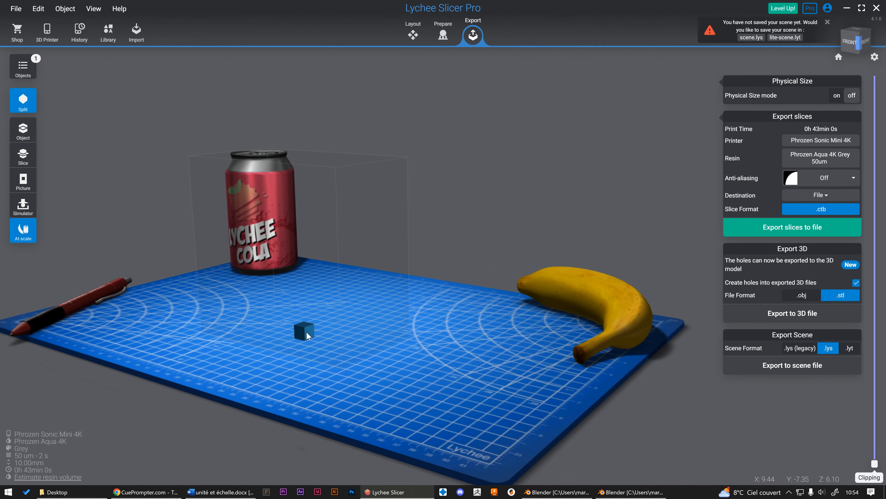
left_click_drag(303, 318, 388, 335)
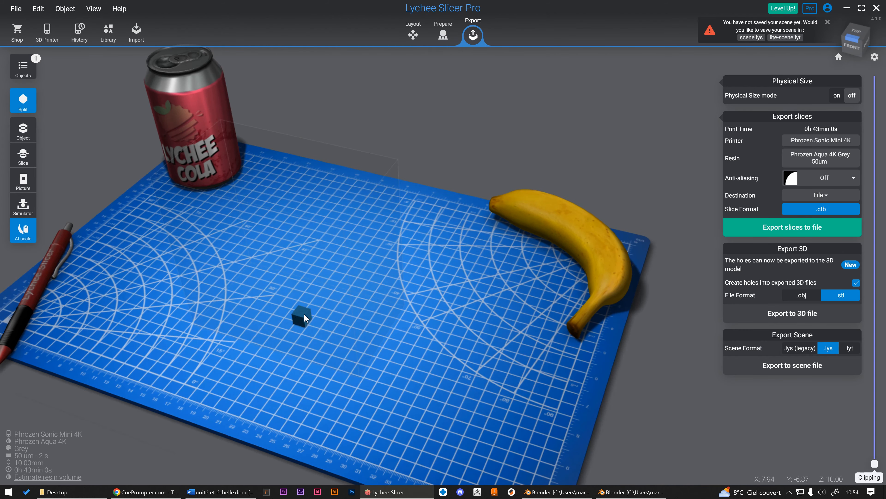
left_click_drag(206, 163, 517, 274)
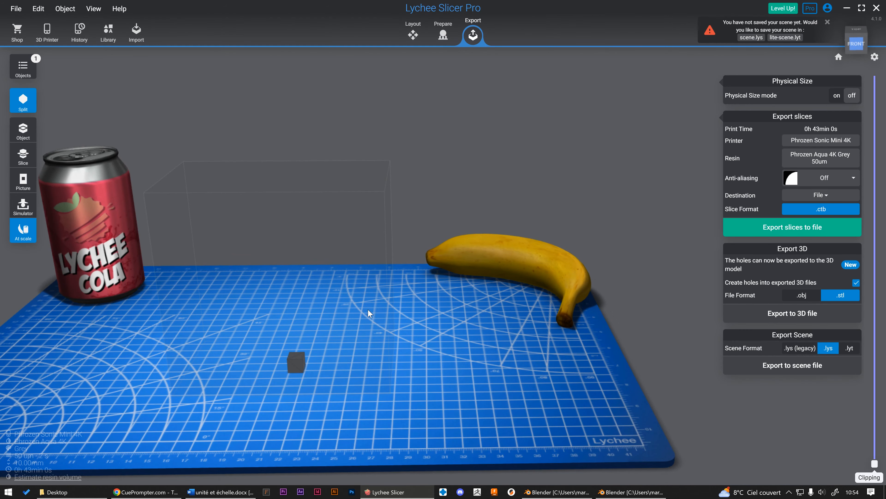
left_click_drag(341, 321, 307, 330)
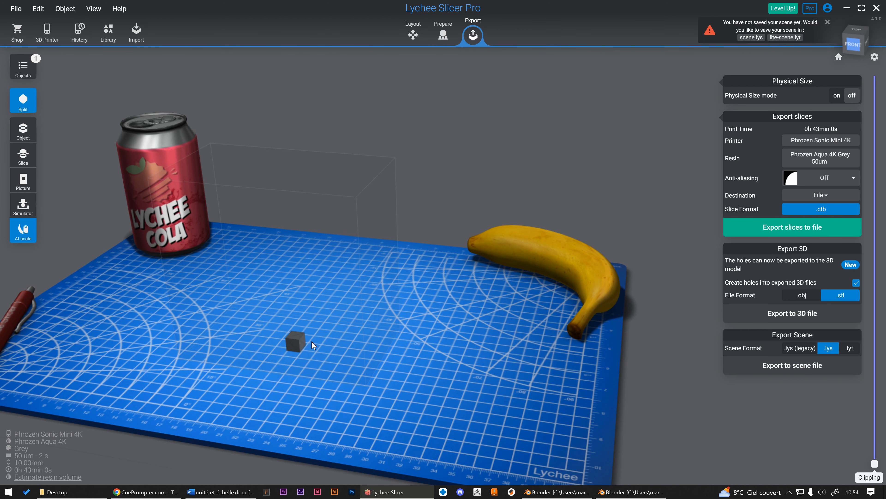
scroll(315, 334, "up", 5)
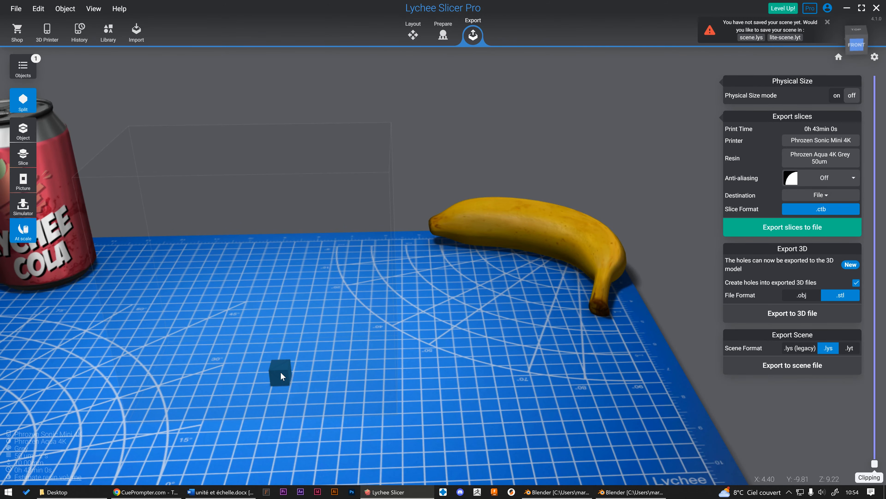
left_click_drag(283, 369, 306, 362)
right_click_drag(306, 361, 330, 352)
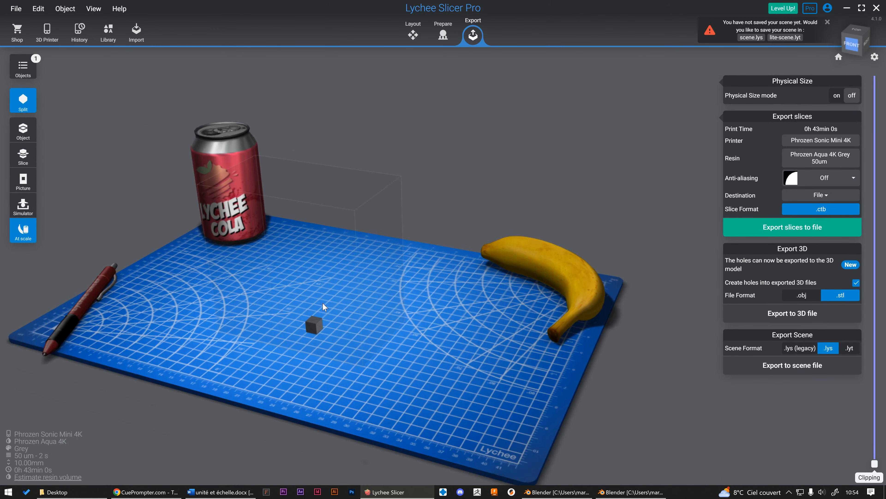
middle_click_drag(323, 302, 386, 301)
scroll(386, 302, "up", 3)
left_click_drag(369, 305, 371, 309)
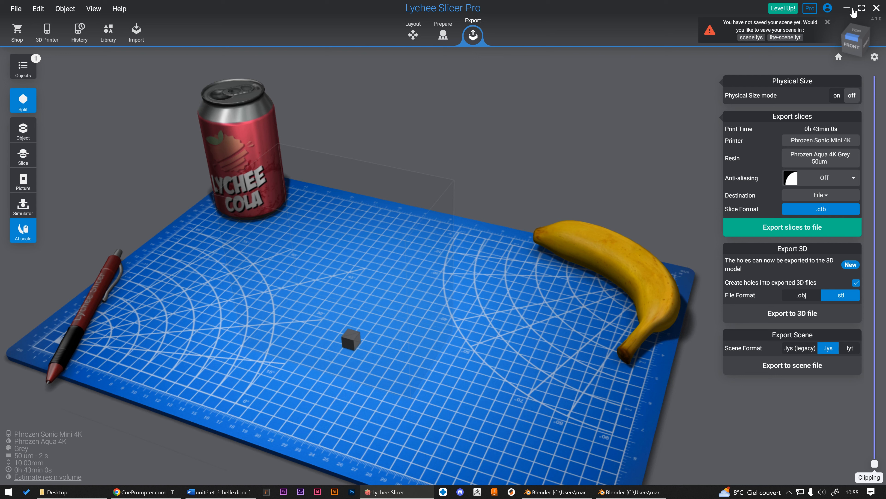
Return to Blender and append the BezierCurve object from cup.blend in the _assetts folder
left_click(847, 8)
scroll(405, 149, "up", 2)
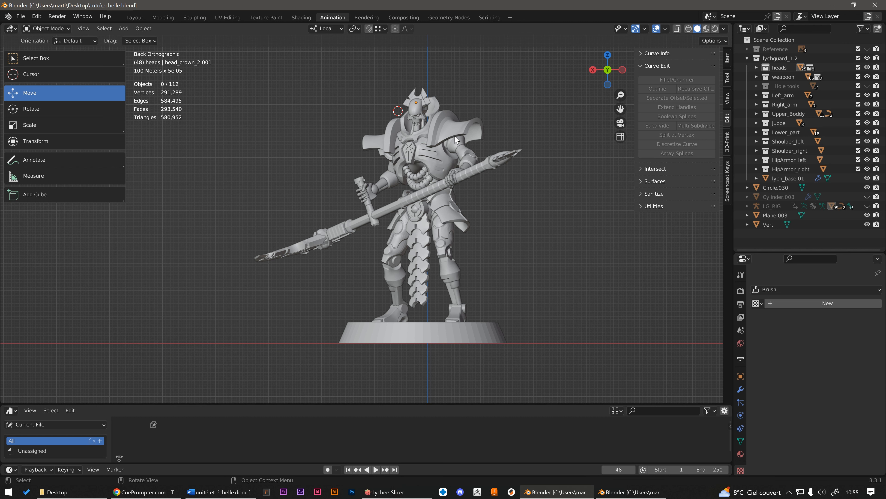
left_click(25, 21)
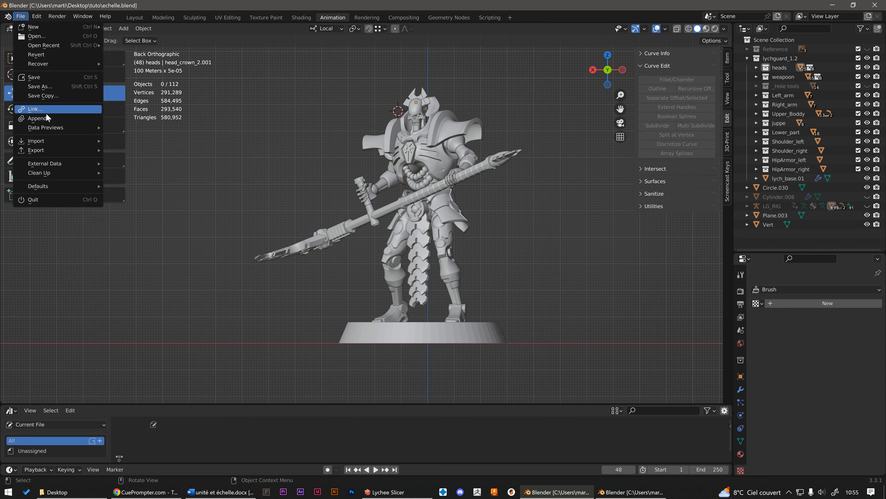
left_click(20, 16)
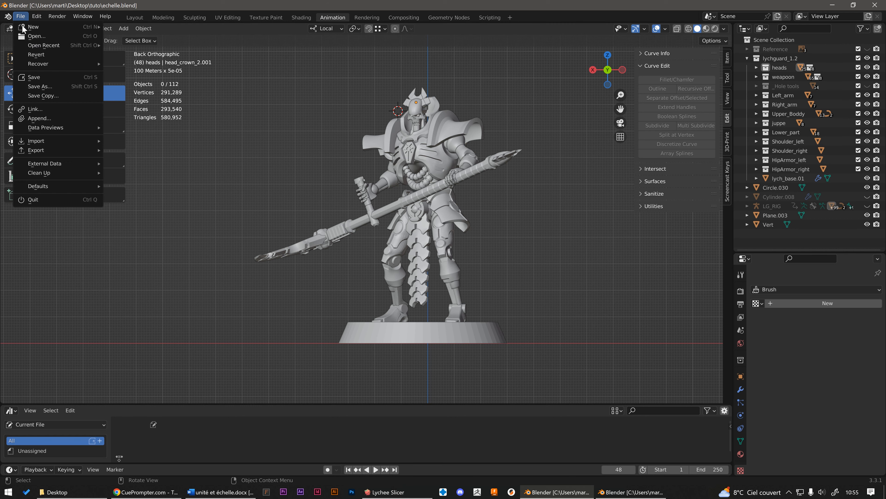
left_click(47, 124)
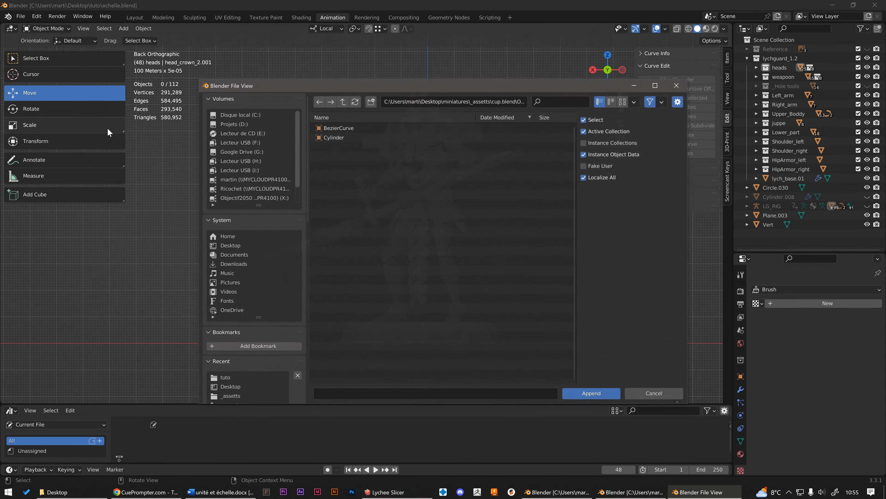
left_click(343, 101)
left_click(334, 128)
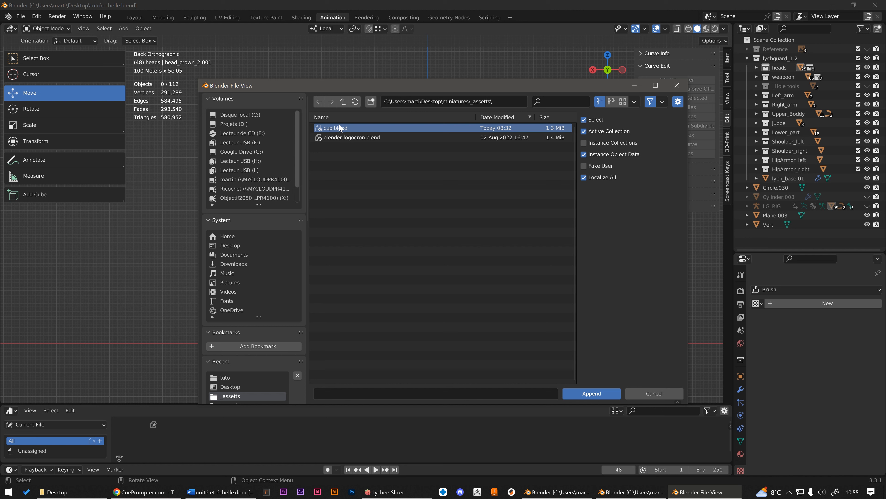
double_click(334, 128)
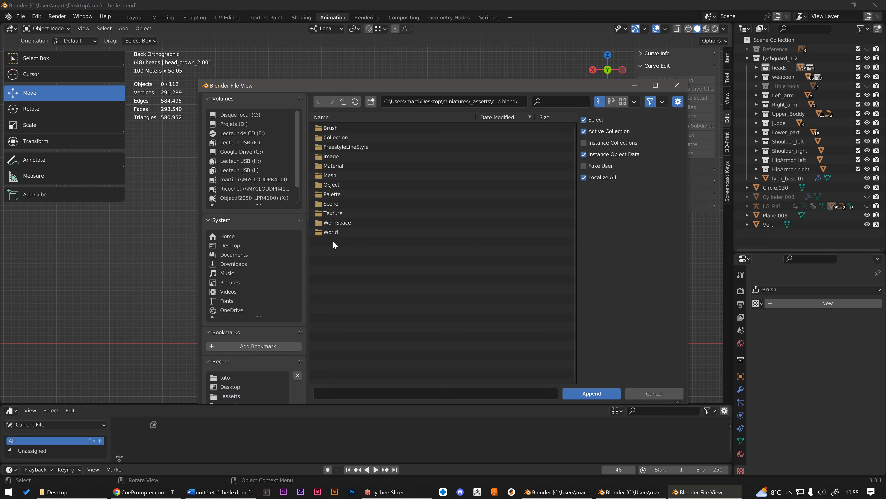
double_click(337, 184)
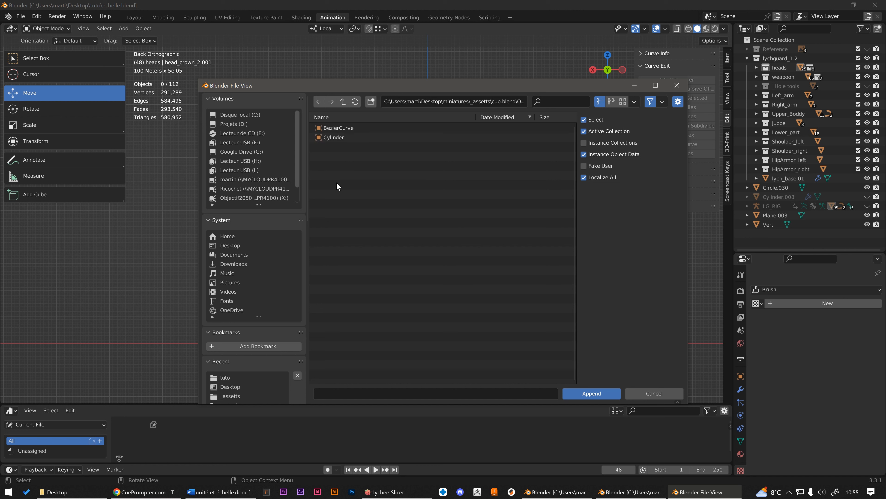
left_click(340, 129)
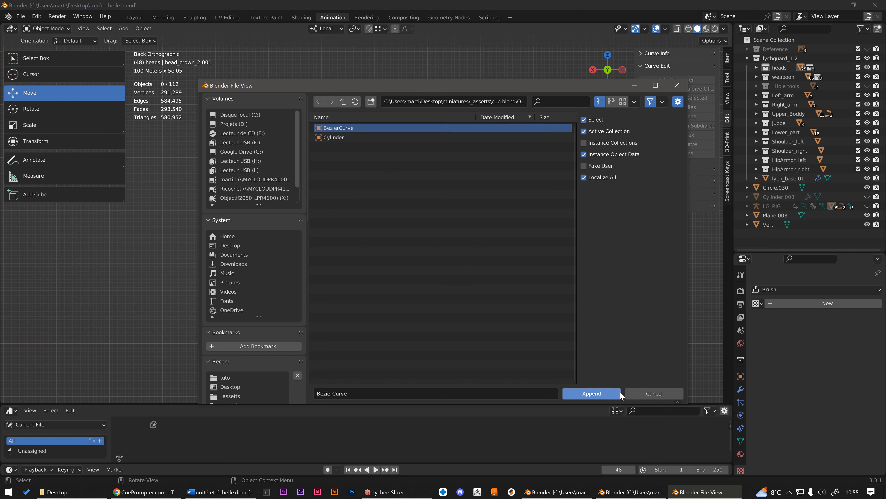
left_click(590, 392)
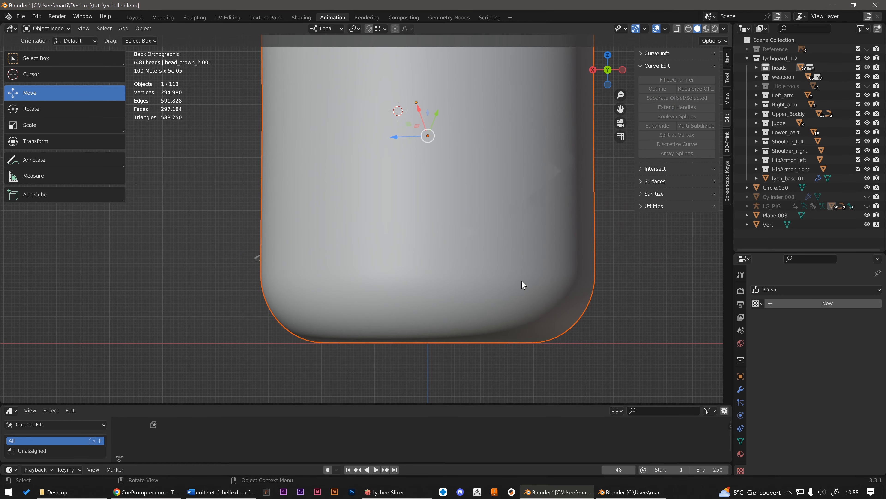
Show the appended cup in material preview shading with a perspective view
left_click(706, 29)
left_click(620, 136)
scroll(552, 136, "down", 7)
scroll(518, 127, "up", 2)
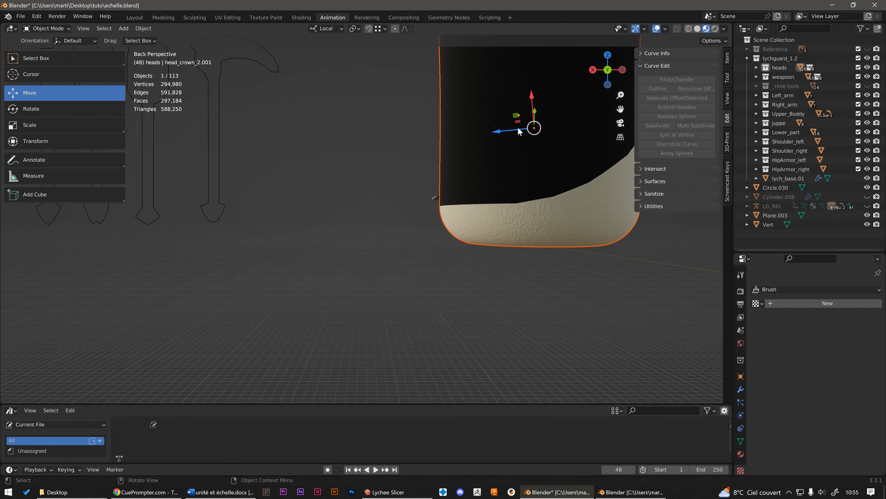
middle_click_drag(518, 128, 400, 236, "shift")
mouse_move(402, 190)
middle_mouse_down()
mouse_move(322, 204)
mouse_move(401, 206)
middle_mouse_up()
scroll(402, 206, "down", 3)
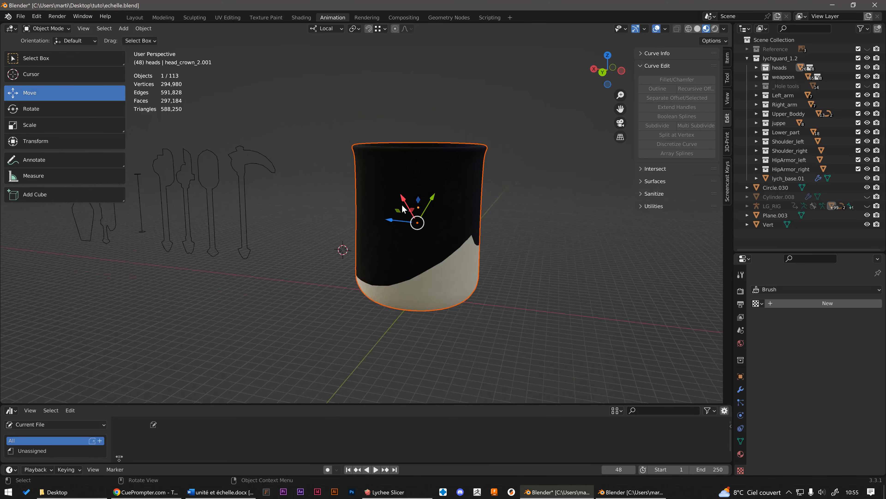
Set the transform orientation to Global, move the cup about 63.76 mm along X and compare its size with the miniature
left_click(323, 29)
left_click(320, 49)
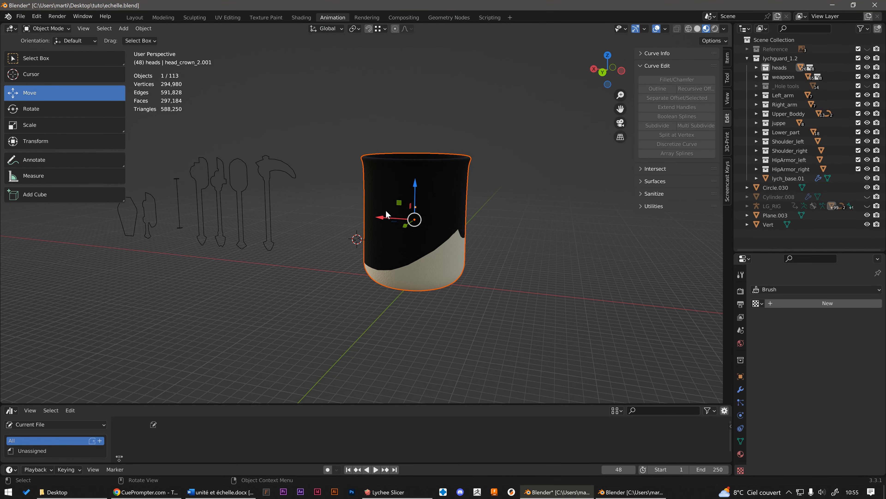
left_click_drag(386, 213, 289, 215)
scroll(356, 218, "up", 3)
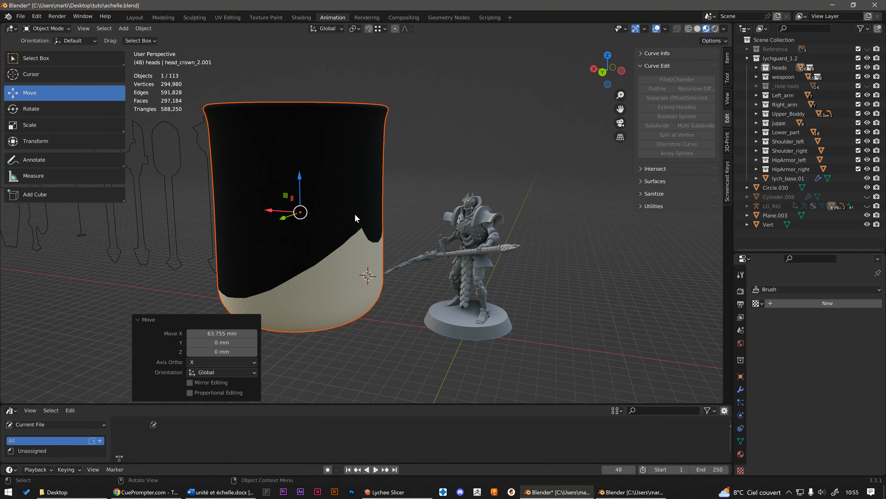
middle_click_drag(355, 218, 506, 216)
left_click(506, 216)
scroll(389, 216, "down", 3)
scroll(400, 252, "down", 2)
middle_click_drag(401, 253, 358, 253)
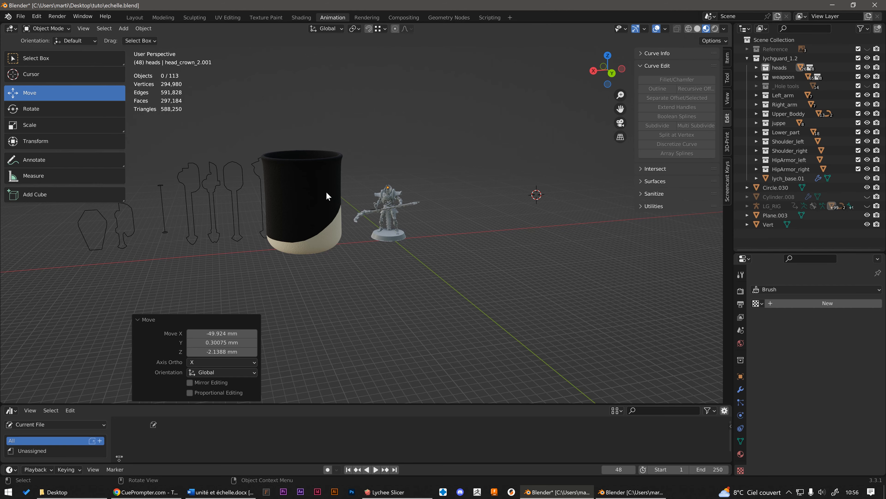
middle_click_drag(384, 163, 363, 157)
Delete the black-and-cream cup and unhide the Cylinder.008 mug in its place
left_click(330, 178)
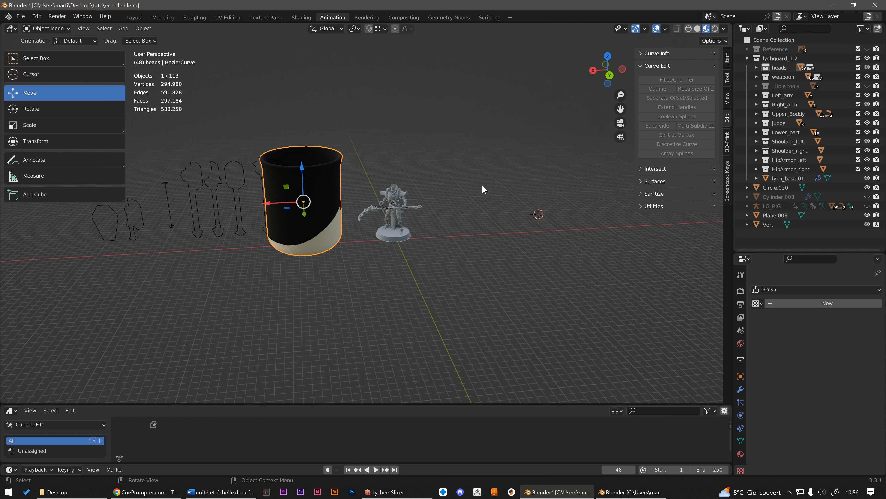
key("Delete")
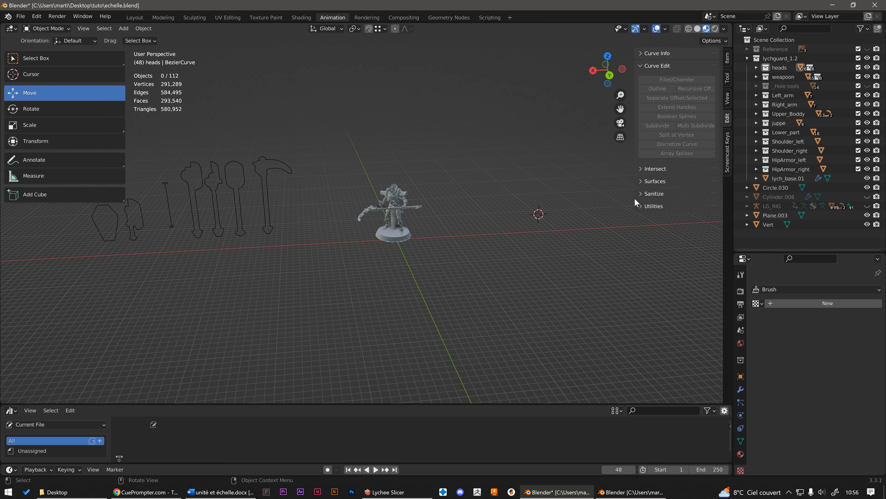
left_click(867, 197)
Move the mug beside the miniature, by about -22.77 mm in X and -61.75 mm in Y, and deselect it
middle_click_drag(474, 208, 467, 232)
left_click(479, 213)
left_click_drag(466, 233, 412, 200)
middle_click_drag(412, 201, 391, 183)
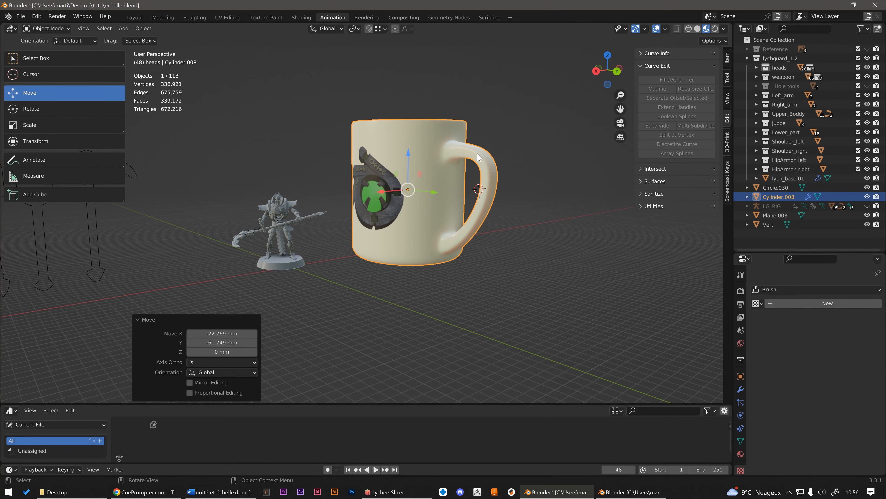
middle_click_drag(407, 164, 394, 165)
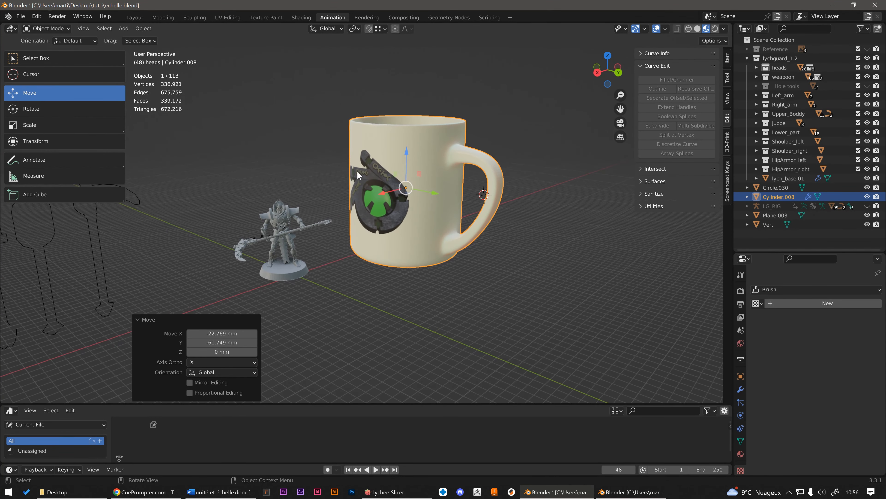
left_click(518, 142)
middle_click_drag(513, 139, 510, 153)
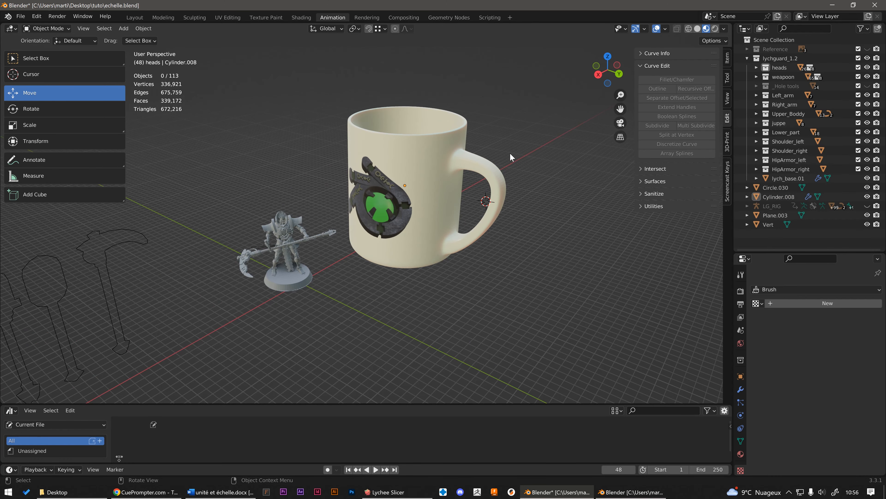